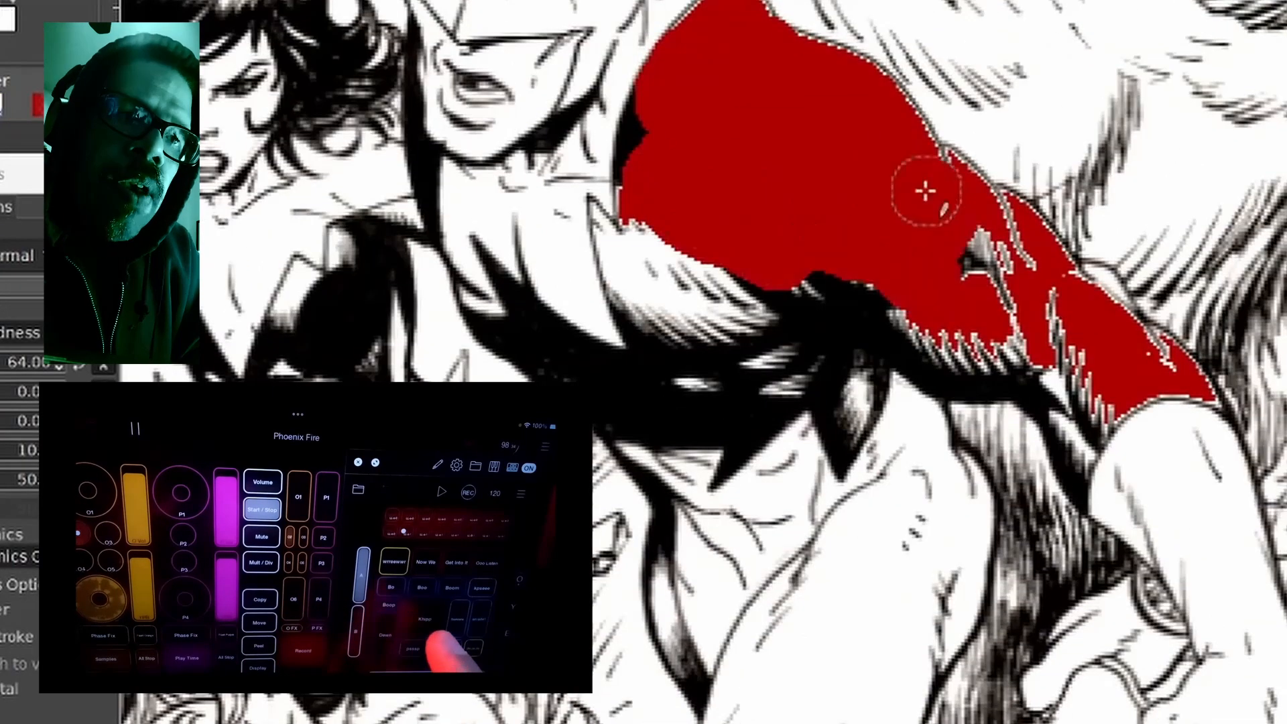
# Paint and fill the leaping masked hero's chest, shoulder and sleeves in solid red.
pyautogui.moveTo(919, 189)
pyautogui.mouseDown()
pyautogui.moveTo(655, 201)
pyautogui.moveTo(847, 402)
pyautogui.mouseUp()
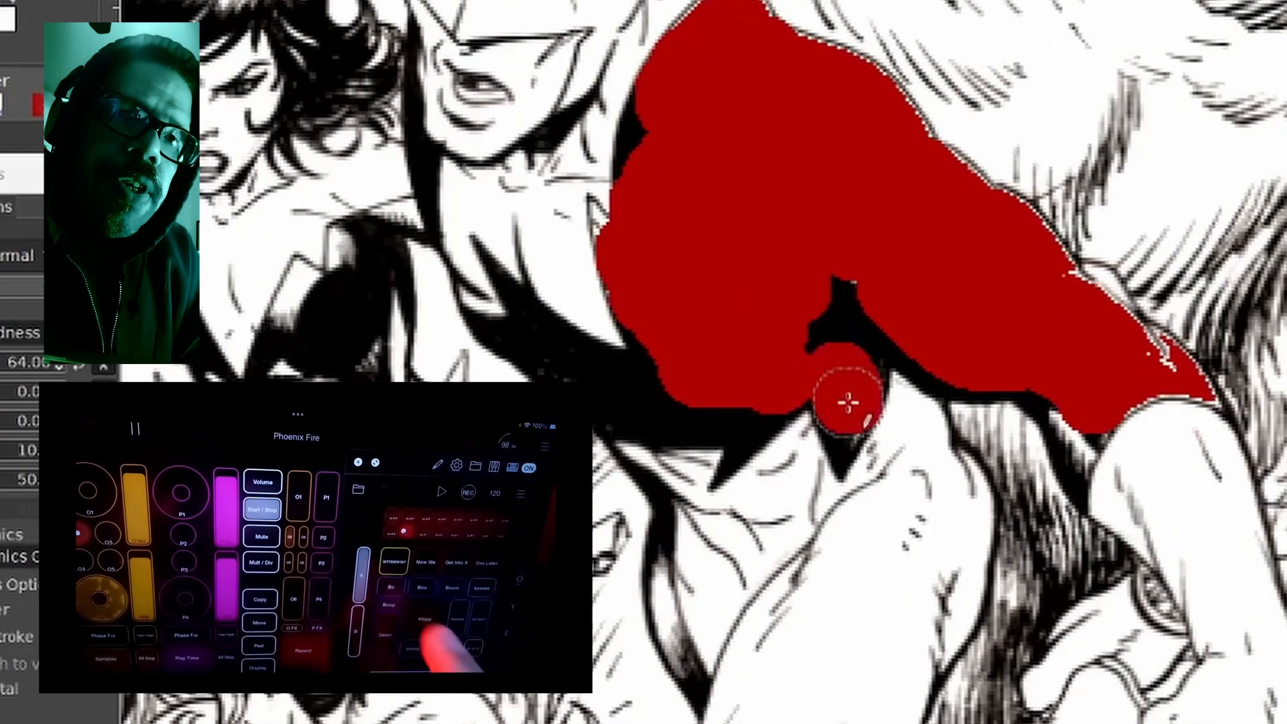
pyautogui.hotkey('shift', 'b')
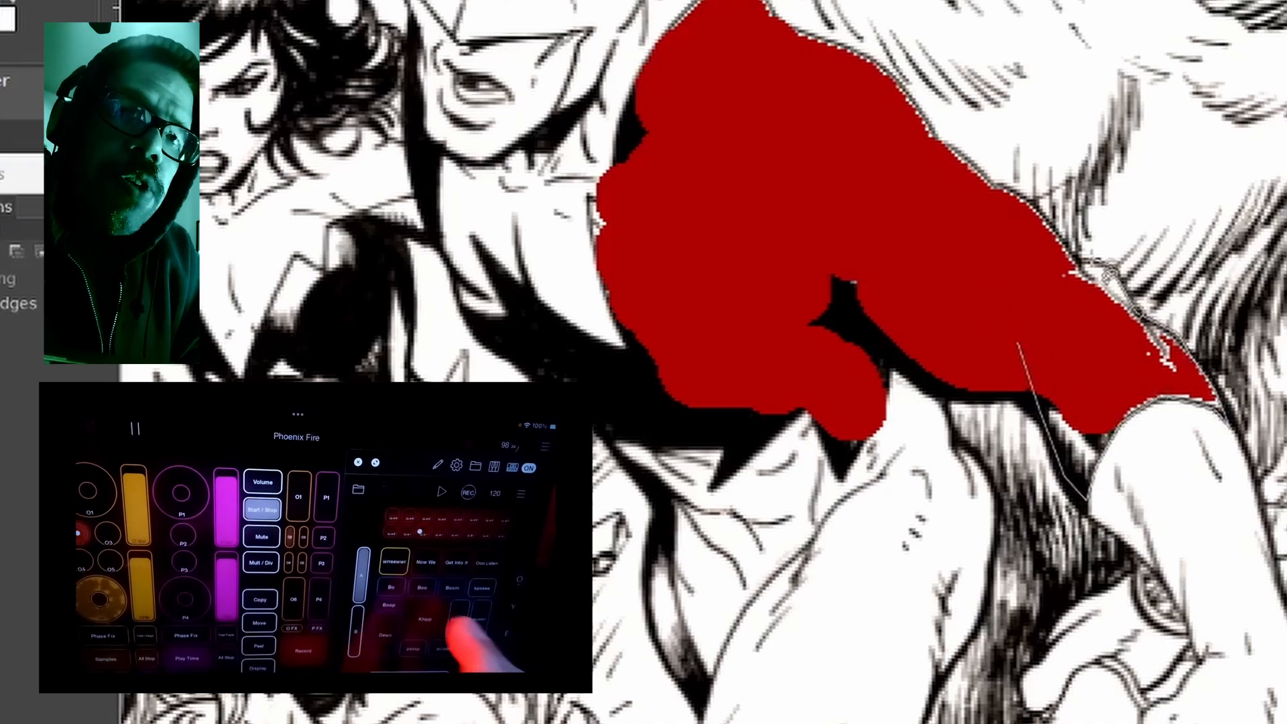
pyautogui.hotkey('shift', 'b')
pyautogui.click(1099, 328)
pyautogui.scroll(3, 590, 251)
pyautogui.press('f')
pyautogui.moveTo(611, 118); pyautogui.dragTo(611, 271)
pyautogui.hotkey('shift', 'b')
pyautogui.scroll(-7, 643, 195)
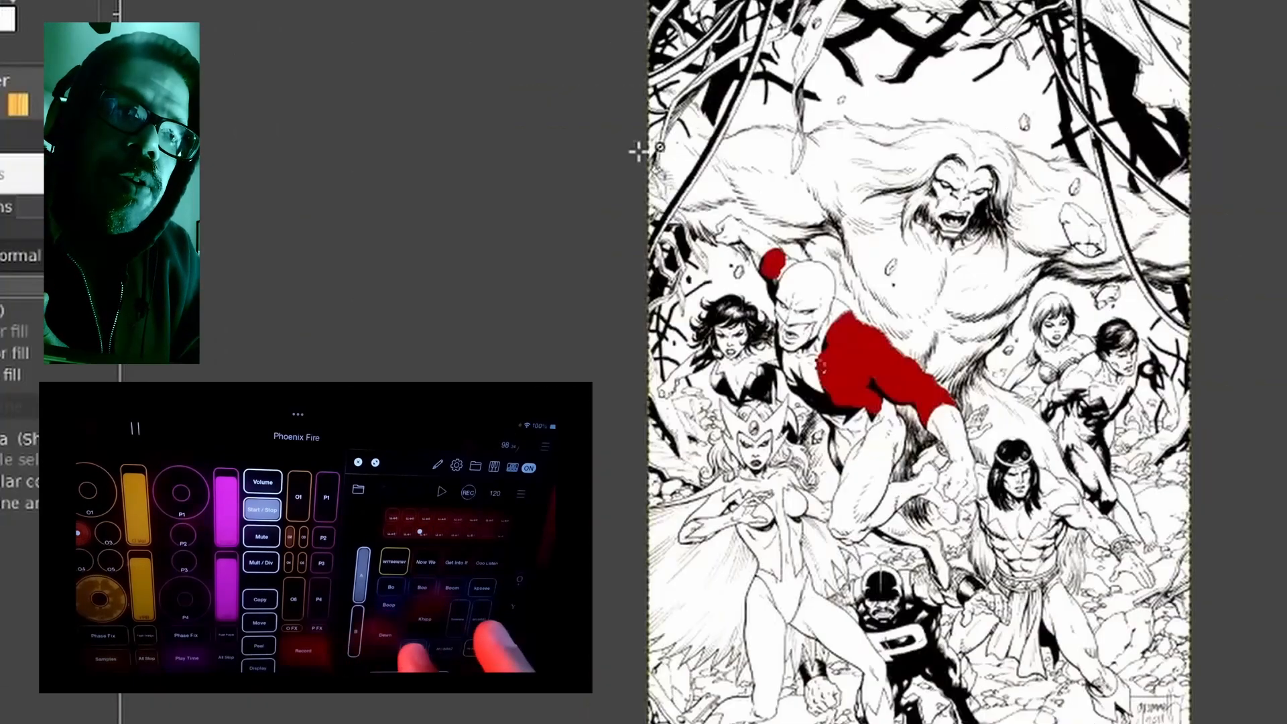
# Paint light blue over the left part of the caped woman's cape and her outstretched glove.
pyautogui.press('p')
pyautogui.scroll(5, 742, 456)
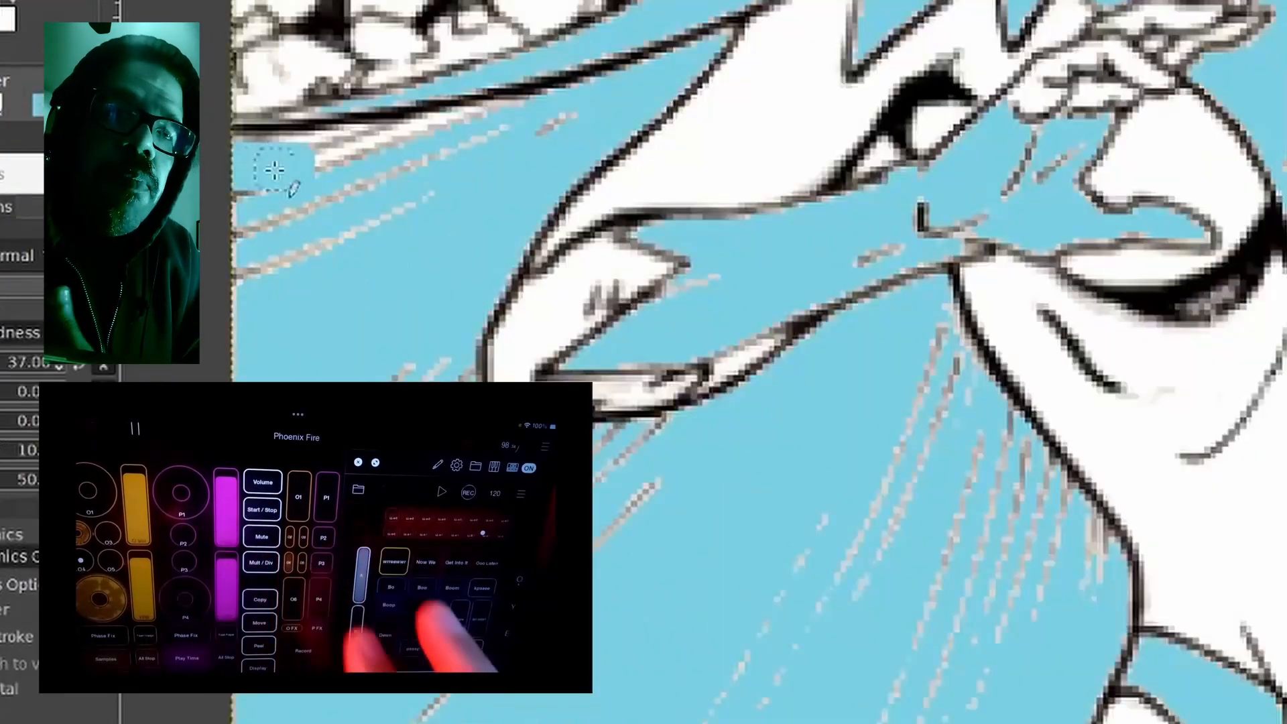
pyautogui.moveTo(274, 171); pyautogui.dragTo(255, 274)
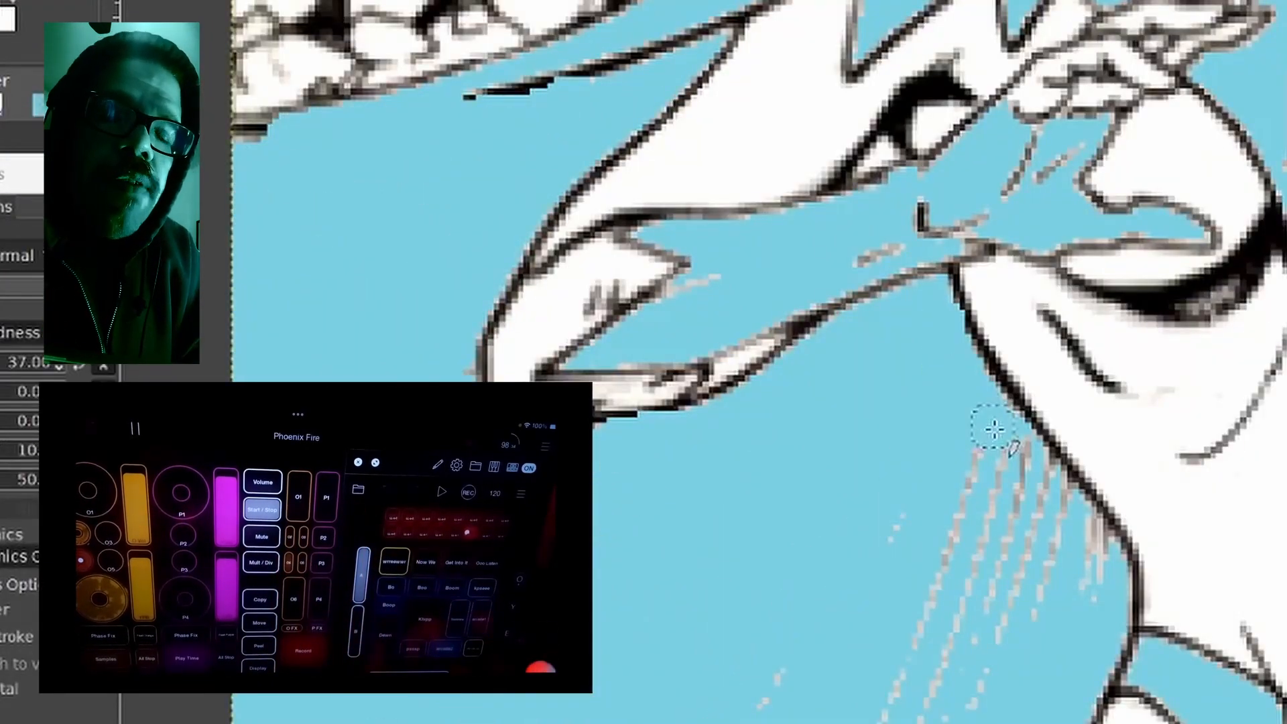
pyautogui.moveTo(994, 427); pyautogui.dragTo(908, 671)
pyautogui.moveTo(1027, 146); pyautogui.dragTo(1188, 7)
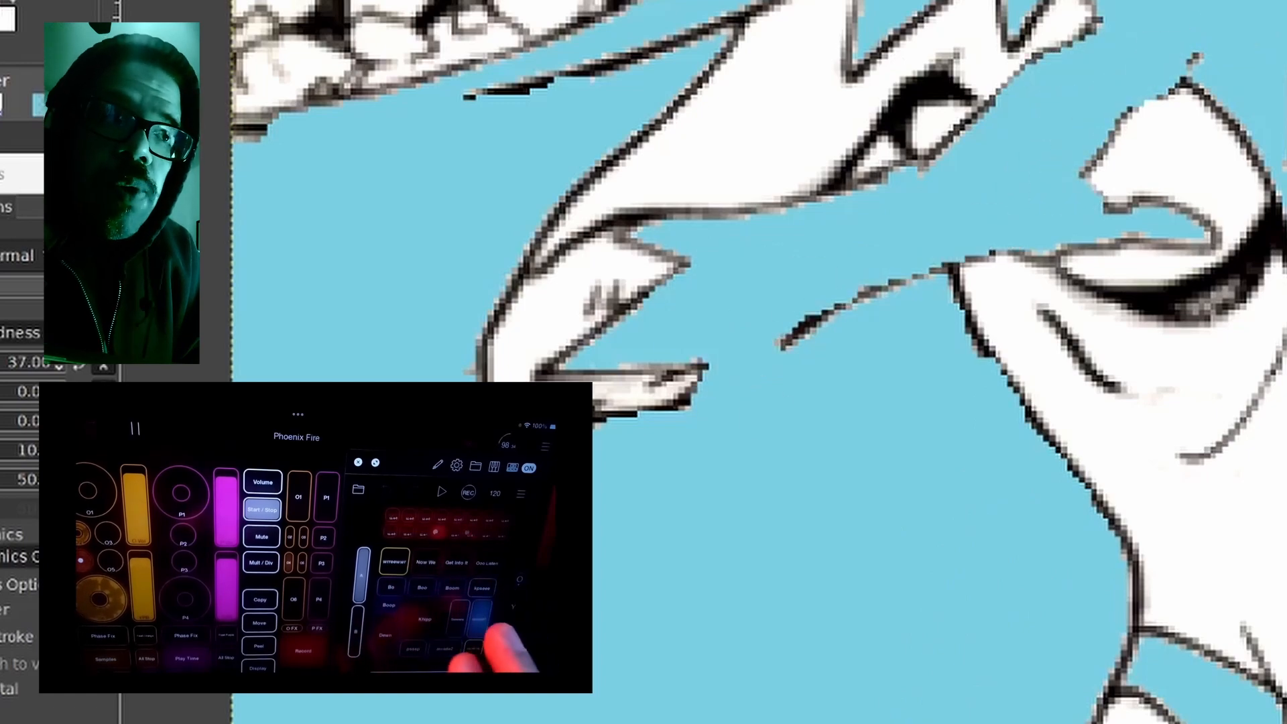
# Paint light blue over the remaining parts of the caped woman's costume, including the cape section between her legs.
pyautogui.scroll(-4, 339, 542)
pyautogui.scroll(2, 353, 603)
pyautogui.scroll(-1, 1028, 93)
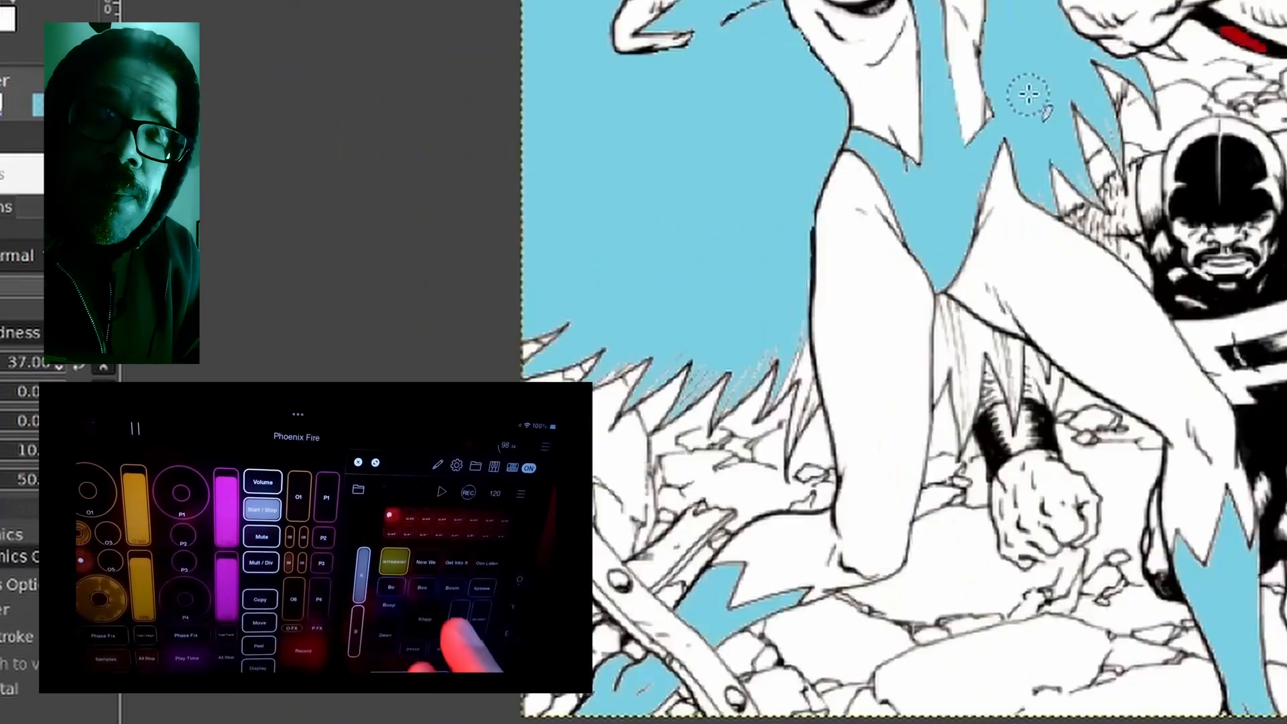
pyautogui.scroll(4, 876, 425)
pyautogui.moveTo(566, 14)
pyautogui.mouseDown()
pyautogui.moveTo(520, 267)
pyautogui.moveTo(583, 392)
pyautogui.mouseUp()
pyautogui.scroll(-3, 871, 268)
pyautogui.scroll(4, 421, 270)
pyautogui.moveTo(730, 146); pyautogui.dragTo(389, 311)
pyautogui.moveTo(1274, 305); pyautogui.dragTo(1236, 425)
pyautogui.moveTo(1109, 129); pyautogui.dragTo(998, 395)
pyautogui.scroll(-5, 1017, 121)
pyautogui.scroll(4, 653, 151)
pyautogui.moveTo(652, 153)
pyautogui.mouseDown()
pyautogui.moveTo(655, 55)
pyautogui.moveTo(523, 58)
pyautogui.mouseUp()
pyautogui.scroll(5, 523, 58)
pyautogui.moveTo(519, 268)
pyautogui.mouseDown()
pyautogui.moveTo(545, 244)
pyautogui.moveTo(614, 364)
pyautogui.moveTo(791, 577)
pyautogui.mouseUp()
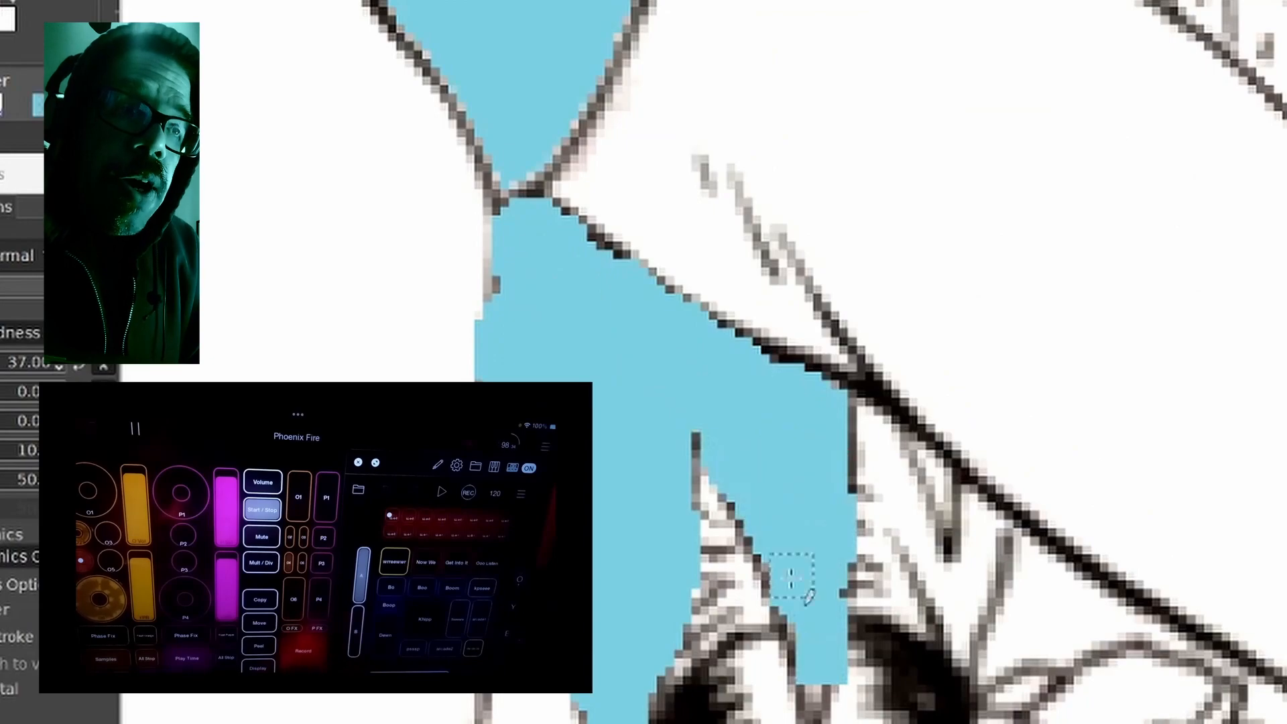
# Choose dark blue as the paint color and cover the suit of the young man behind the headband-wearing hero.
pyautogui.hotkey('ctrl', 'shift', 'j')
pyautogui.click(38, 105)
pyautogui.click(323, 119)
pyautogui.click(333, 190)
pyautogui.press('3')
pyautogui.click(1264, 121)
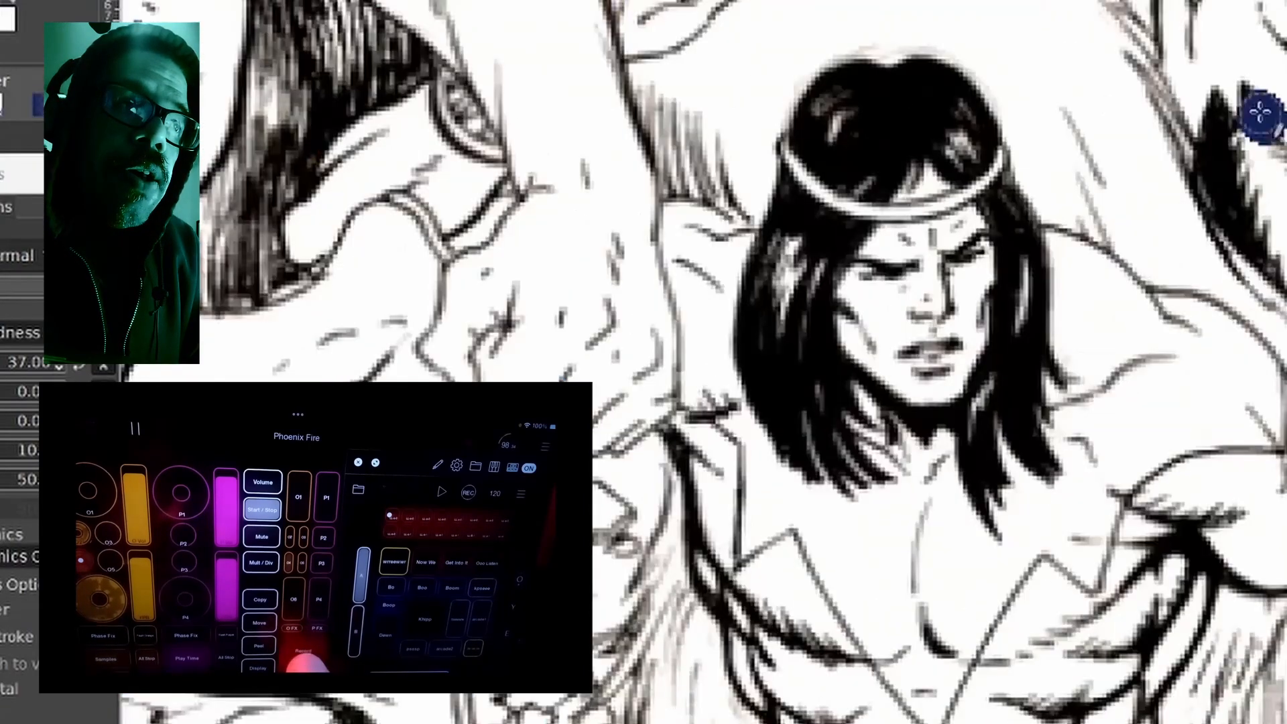
pyautogui.scroll(-4, 1246, 198)
pyautogui.scroll(5, 1274, 199)
pyautogui.moveTo(1132, 201); pyautogui.dragTo(1025, 63)
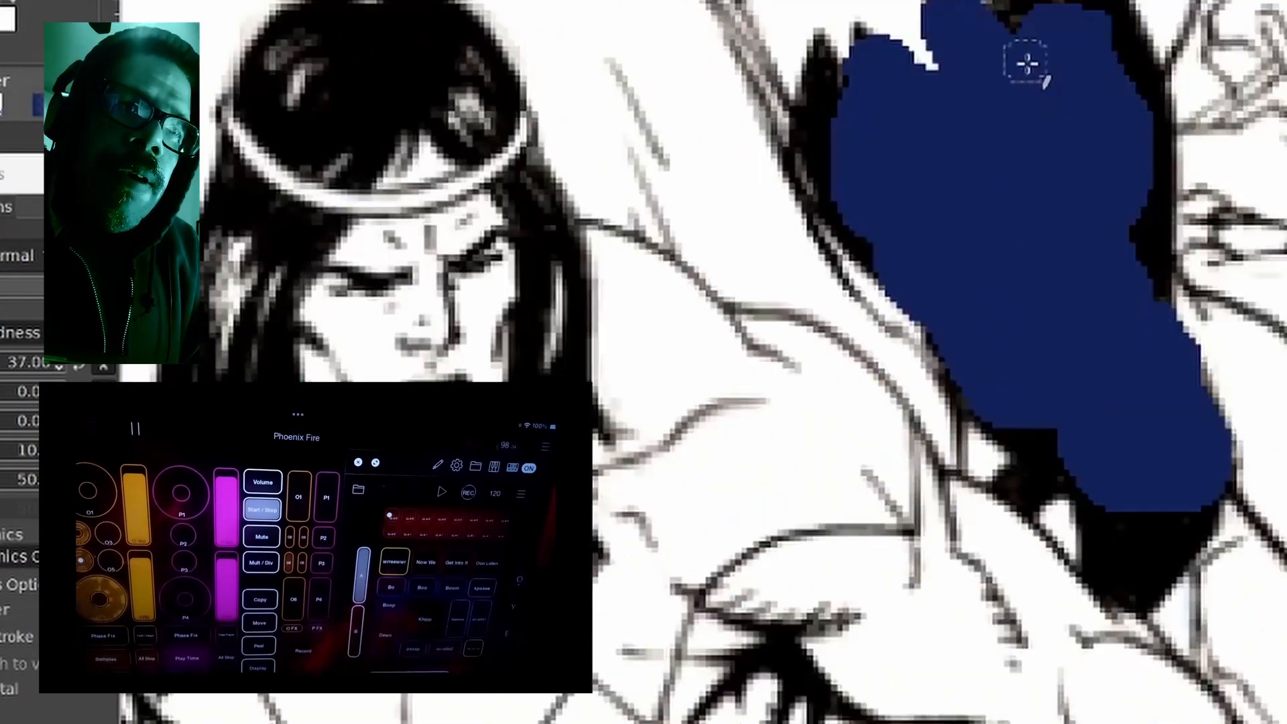
pyautogui.scroll(-5, 1025, 134)
pyautogui.scroll(4, 1005, 53)
pyautogui.moveTo(855, 293)
pyautogui.mouseDown()
pyautogui.moveTo(912, 209)
pyautogui.moveTo(829, 228)
pyautogui.moveTo(1039, 199)
pyautogui.moveTo(1037, 311)
pyautogui.mouseUp()
# Paint and fill the dark-haired woman's costume and the helmeted man's suit in dark blue.
pyautogui.hotkey('ctrl', 'shift', 'j')
pyautogui.press('3')
pyautogui.moveTo(526, 147); pyautogui.dragTo(563, 116)
pyautogui.moveTo(732, 158); pyautogui.dragTo(803, 61)
pyautogui.moveTo(708, 231); pyautogui.dragTo(727, 224)
pyautogui.moveTo(855, 29); pyautogui.dragTo(884, 21)
pyautogui.hotkey('shift', 'b')
pyautogui.click(526, 60)
pyautogui.scroll(-4, 526, 60)
pyautogui.press('p')
pyautogui.scroll(7, 622, 183)
pyautogui.moveTo(415, 342)
pyautogui.mouseDown()
pyautogui.moveTo(261, 286)
pyautogui.moveTo(368, 187)
pyautogui.mouseUp()
pyautogui.scroll(-7, 368, 187)
# Choose a new paint color and lay flat color over the heroes' remaining costume areas, including the headband-wearing man's green outfit.
pyautogui.click(2, 8)
pyautogui.click(61, 9)
pyautogui.click(333, 191)
pyautogui.scroll(4, 920, 608)
pyautogui.moveTo(529, 376)
pyautogui.mouseDown()
pyautogui.moveTo(520, 368)
pyautogui.moveTo(698, 221)
pyautogui.moveTo(816, 276)
pyautogui.moveTo(841, 382)
pyautogui.mouseUp()
pyautogui.moveTo(824, 460); pyautogui.dragTo(860, 441)
pyautogui.moveTo(870, 510); pyautogui.dragTo(939, 512)
pyautogui.moveTo(977, 523); pyautogui.dragTo(1014, 507)
pyautogui.moveTo(1161, 335); pyautogui.dragTo(1280, 321)
pyautogui.moveTo(1000, 626); pyautogui.dragTo(1048, 715)
pyautogui.scroll(-3, 1048, 716)
pyautogui.moveTo(1045, 294)
pyautogui.mouseDown()
pyautogui.moveTo(1120, 443)
pyautogui.moveTo(1154, 656)
pyautogui.moveTo(1177, 678)
pyautogui.mouseUp()
pyautogui.moveTo(858, 421); pyautogui.dragTo(943, 349)
pyautogui.moveTo(842, 508)
pyautogui.mouseDown()
pyautogui.moveTo(922, 565)
pyautogui.moveTo(885, 605)
pyautogui.moveTo(885, 572)
pyautogui.mouseUp()
pyautogui.scroll(3, 436, 415)
pyautogui.moveTo(390, 213)
pyautogui.mouseDown()
pyautogui.moveTo(433, 256)
pyautogui.moveTo(537, 267)
pyautogui.mouseUp()
pyautogui.scroll(-8, 536, 267)
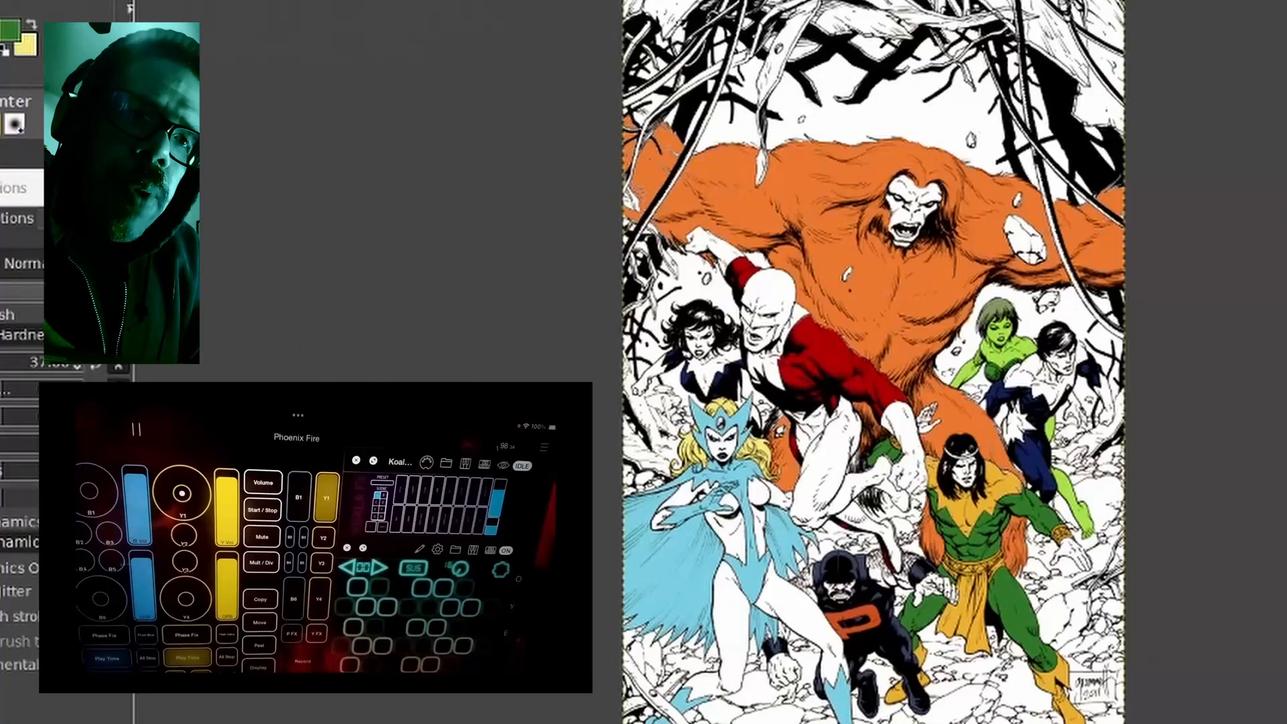
# Choose a dark slate blue, fill the sky areas above the orange beast, and undo the last fill.
pyautogui.click(10, 30)
pyautogui.click(330, 204)
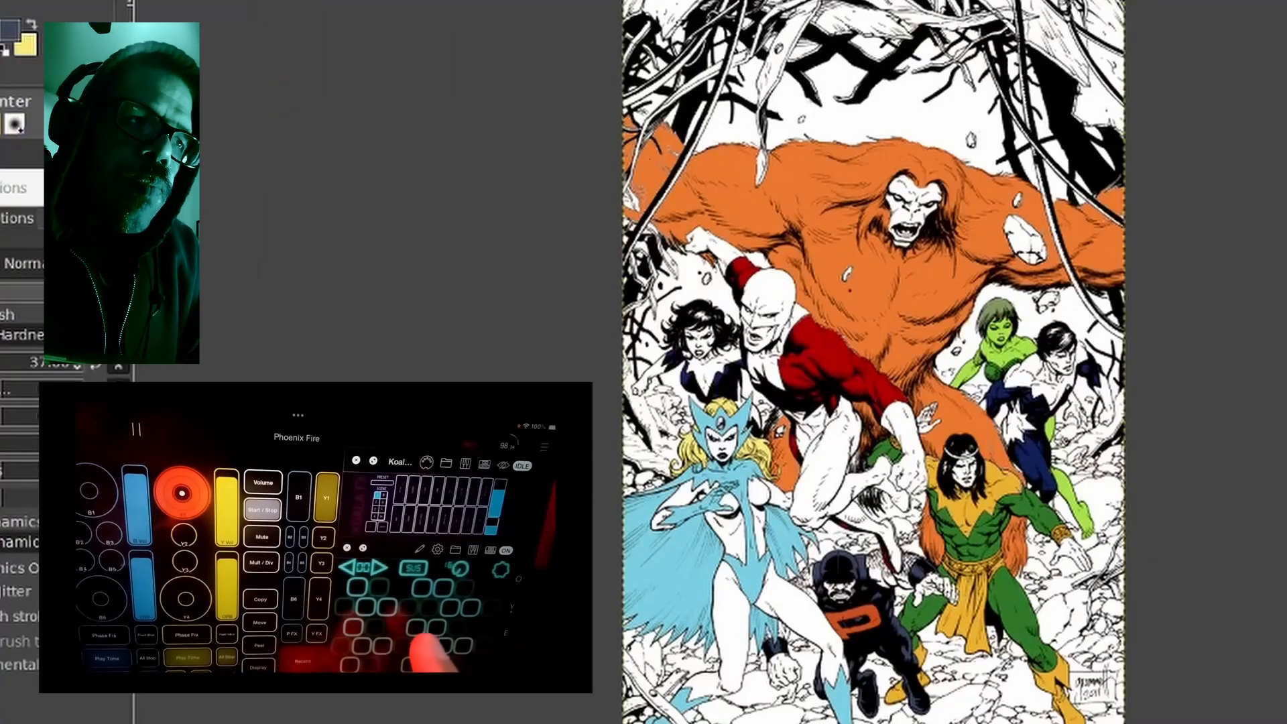
pyautogui.hotkey('shift', 'b')
pyautogui.click(871, 117)
pyautogui.click(728, 120)
pyautogui.click(1054, 151)
pyautogui.click(1029, 324)
pyautogui.hotkey('ctrl', 'z')
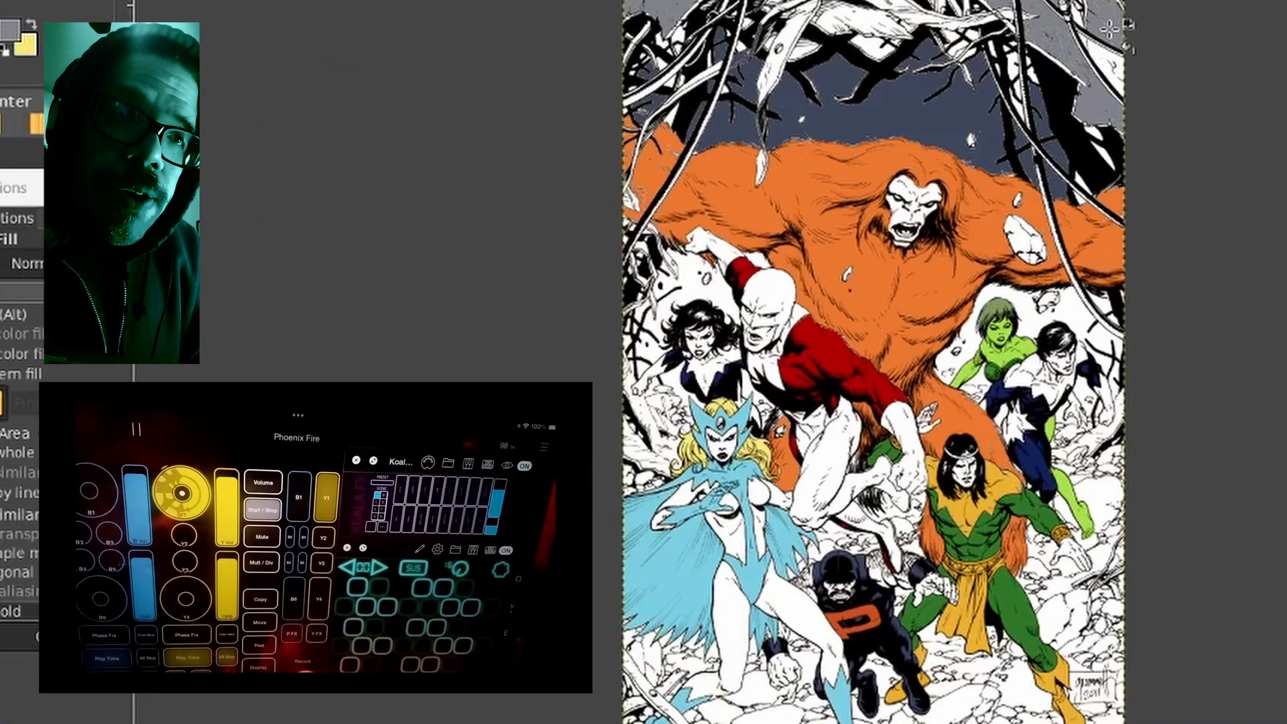
# Brush gray onto the ground rubble and touch up the young man's suit with its sampled color.
pyautogui.press('p')
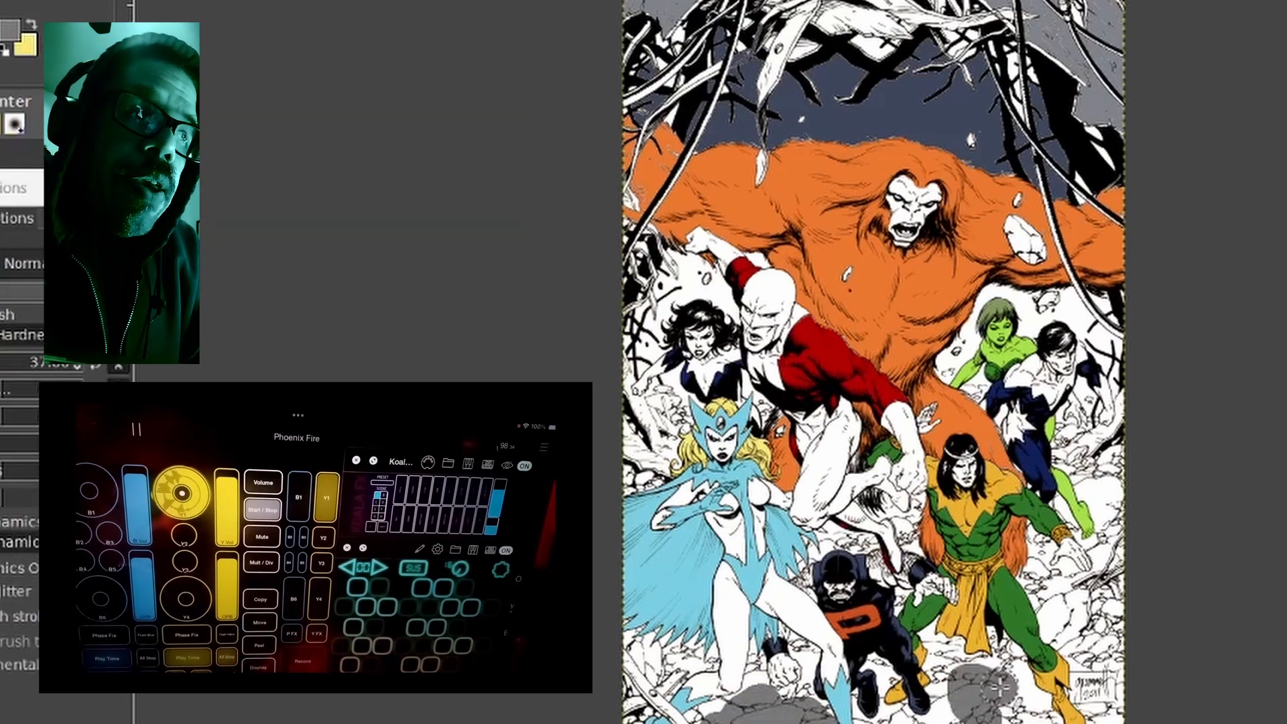
pyautogui.keyDown('ctrl'); pyautogui.click(1053, 430); pyautogui.keyUp('ctrl')
pyautogui.scroll(8, 941, 430)
pyautogui.moveTo(790, 208)
pyautogui.mouseDown()
pyautogui.moveTo(856, 345)
pyautogui.moveTo(814, 556)
pyautogui.moveTo(999, 654)
pyautogui.mouseUp()
pyautogui.scroll(-5, 992, 630)
pyautogui.moveTo(895, 251); pyautogui.dragTo(908, 355)
# Sample the rubble gray again and paint more of the rocky ground beside the headband-wearing man.
pyautogui.keyDown('ctrl'); pyautogui.click(919, 623); pyautogui.keyUp('ctrl')
pyautogui.scroll(-1, 657, 368)
pyautogui.moveTo(664, 399)
pyautogui.mouseDown()
pyautogui.moveTo(580, 212)
pyautogui.moveTo(726, 275)
pyautogui.moveTo(804, 347)
pyautogui.moveTo(893, 486)
pyautogui.moveTo(692, 578)
pyautogui.moveTo(842, 617)
pyautogui.moveTo(1067, 196)
pyautogui.moveTo(946, 164)
pyautogui.moveTo(978, 161)
pyautogui.mouseUp()
pyautogui.scroll(-1, 970, 207)
pyautogui.moveTo(1076, 329)
pyautogui.mouseDown()
pyautogui.moveTo(1138, 312)
pyautogui.moveTo(1199, 158)
pyautogui.moveTo(1200, 288)
pyautogui.mouseUp()
pyautogui.scroll(-4, 1200, 287)
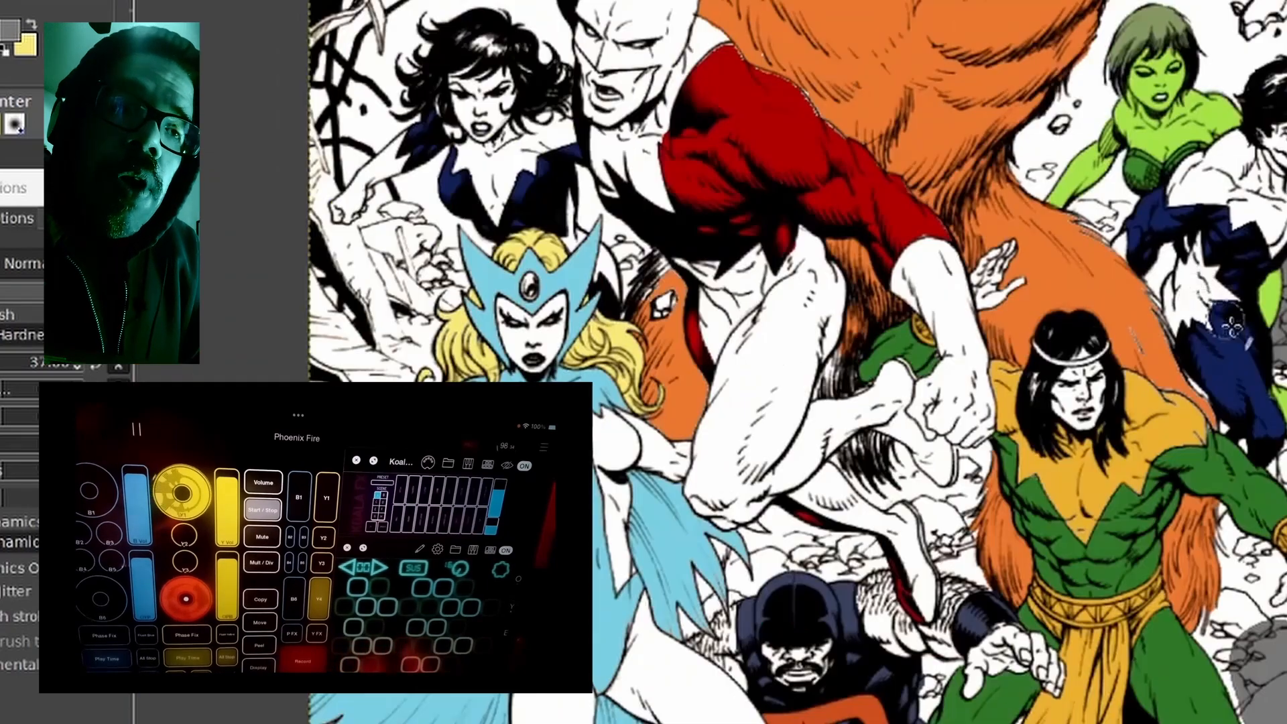
# Paint gray over the rubble around the headband-wearing man's gold boots and the artist's signature box.
pyautogui.scroll(-5, 1072, 536)
pyautogui.scroll(4, 1071, 617)
pyautogui.moveTo(944, 526)
pyautogui.mouseDown()
pyautogui.moveTo(1240, 335)
pyautogui.moveTo(1016, 653)
pyautogui.mouseUp()
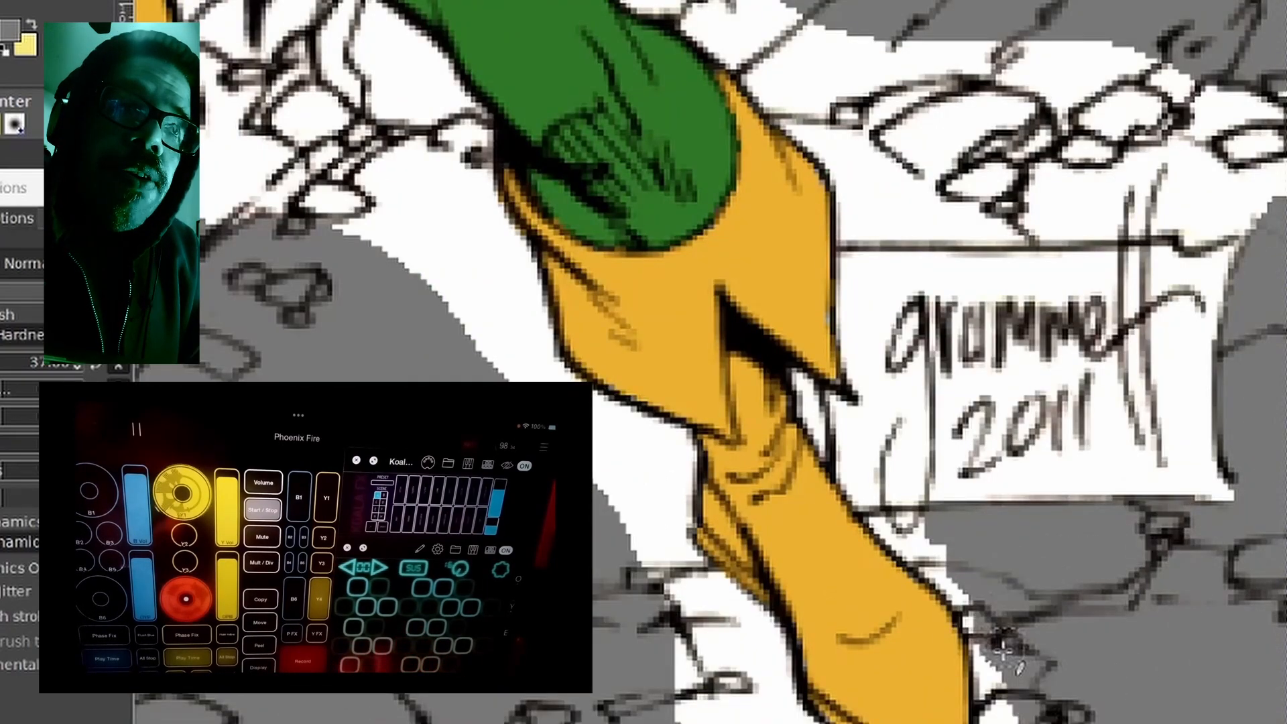
pyautogui.moveTo(677, 482); pyautogui.dragTo(705, 624)
pyautogui.scroll(4, 928, 563)
pyautogui.moveTo(710, 382)
pyautogui.mouseDown()
pyautogui.moveTo(841, 443)
pyautogui.moveTo(918, 523)
pyautogui.mouseUp()
pyautogui.scroll(-2, 932, 489)
pyautogui.moveTo(604, 106); pyautogui.dragTo(664, 295)
pyautogui.scroll(-3, 636, 375)
pyautogui.moveTo(984, 176)
pyautogui.mouseDown()
pyautogui.moveTo(546, 6)
pyautogui.moveTo(738, 161)
pyautogui.moveTo(884, 160)
pyautogui.mouseUp()
# Paint a lower area of the drawing in a newly chosen color and resample the rubble gray.
pyautogui.click(9, 30)
pyautogui.click(408, 153)
pyautogui.click(330, 204)
pyautogui.scroll(3, 723, 297)
pyautogui.moveTo(603, 97)
pyautogui.mouseDown()
pyautogui.moveTo(1266, 101)
pyautogui.moveTo(1031, 541)
pyautogui.moveTo(641, 351)
pyautogui.moveTo(1063, 117)
pyautogui.moveTo(1193, 459)
pyautogui.moveTo(1064, 457)
pyautogui.moveTo(1093, 409)
pyautogui.mouseUp()
pyautogui.scroll(-2, 1193, 459)
pyautogui.scroll(3, 1207, 338)
pyautogui.keyDown('ctrl'); pyautogui.click(1071, 71); pyautogui.keyUp('ctrl')
pyautogui.scroll(-7, 1071, 77)
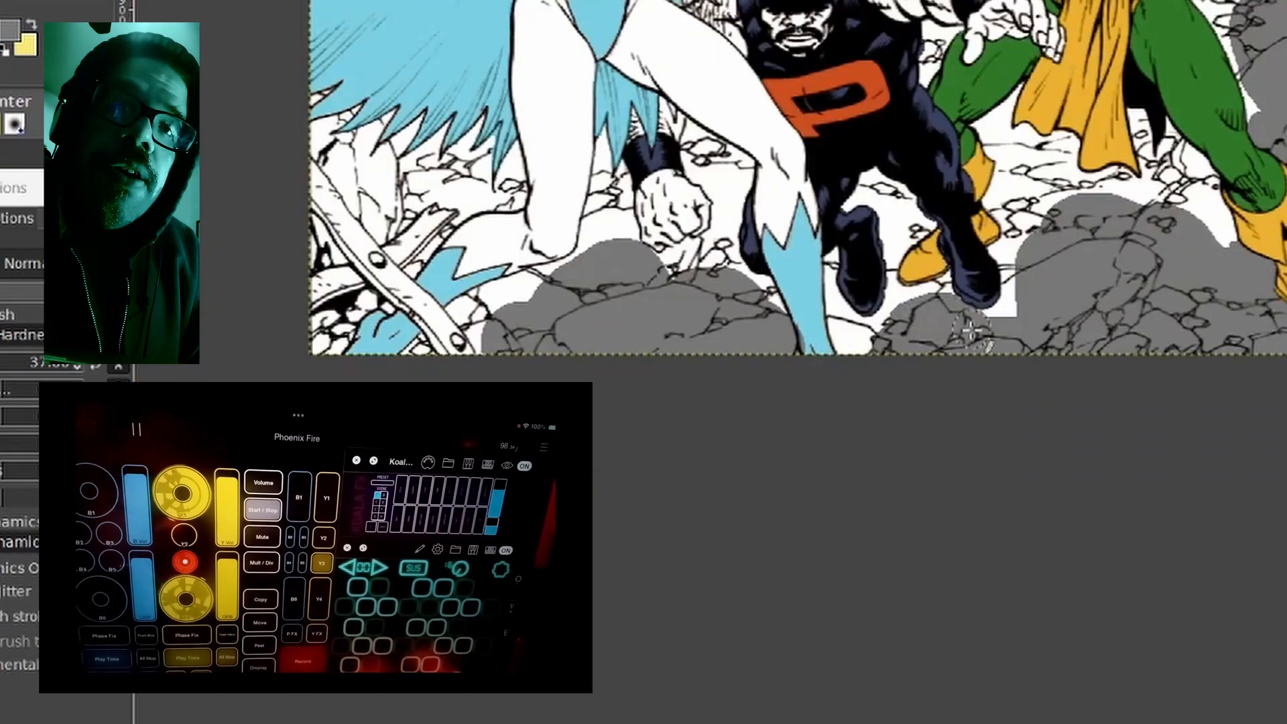
# Paint gray over the rubble around the caped woman's legs and beneath her cape.
pyautogui.moveTo(1197, 187); pyautogui.dragTo(1212, 226)
pyautogui.scroll(-1, 925, 352)
pyautogui.scroll(2, 778, 231)
pyautogui.moveTo(284, 228); pyautogui.dragTo(421, 240)
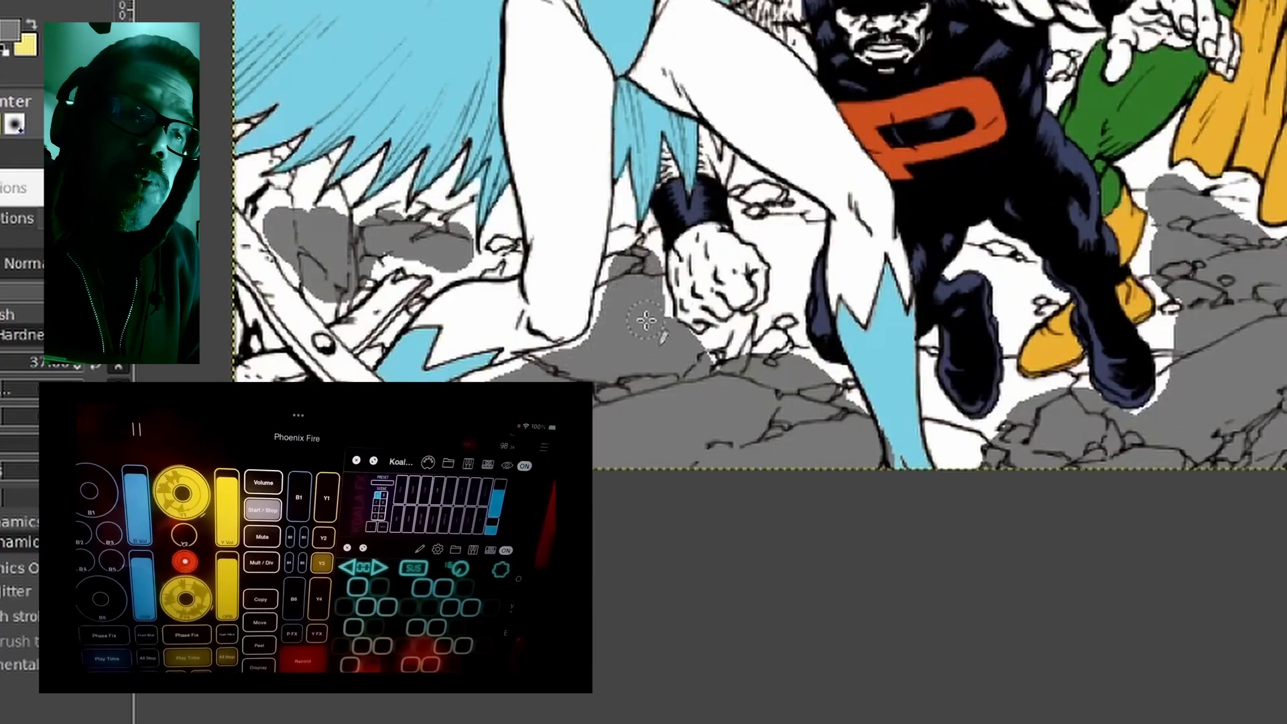
pyautogui.moveTo(783, 331); pyautogui.dragTo(838, 394)
pyautogui.scroll(6, 838, 394)
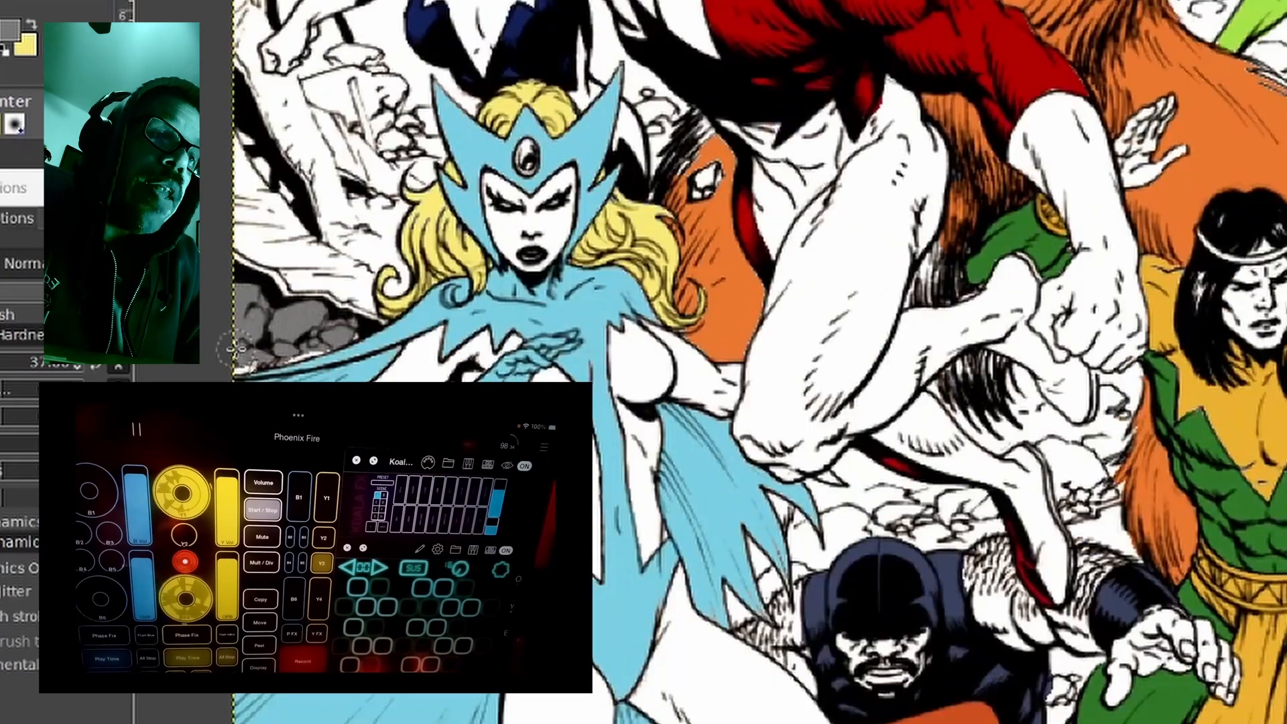
# Sample the lighter gray from the upper debris and paint the hanging wreckage and beams above the beast.
pyautogui.scroll(10, 854, 515)
pyautogui.keyDown('ctrl'); pyautogui.click(295, 54); pyautogui.keyUp('ctrl')
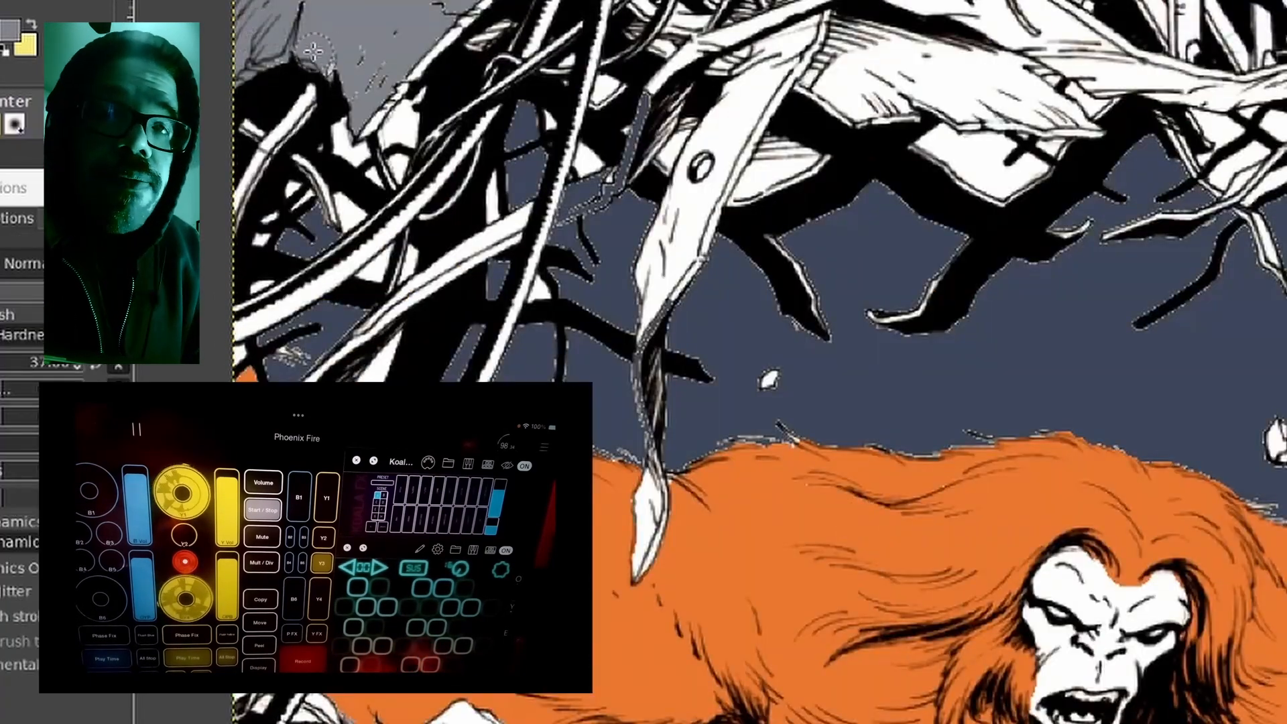
pyautogui.moveTo(503, 42)
pyautogui.mouseDown()
pyautogui.moveTo(736, 139)
pyautogui.moveTo(704, 232)
pyautogui.mouseUp()
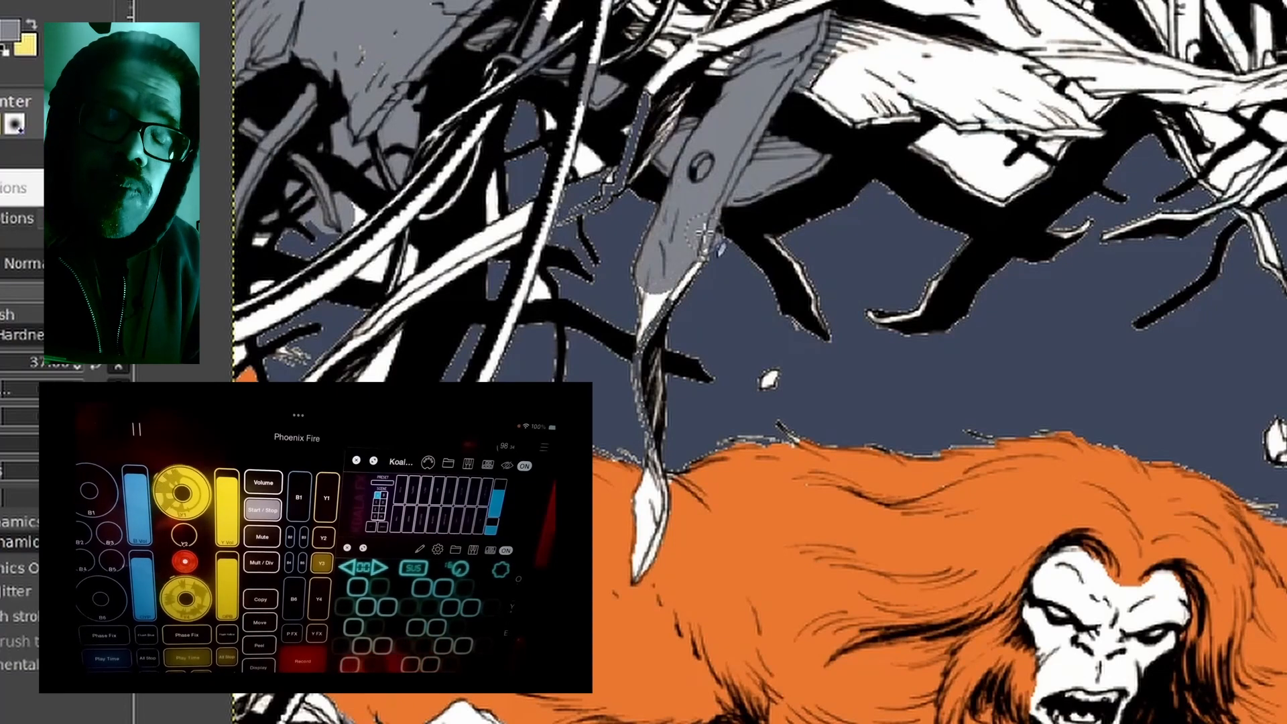
pyautogui.moveTo(1113, 6)
pyautogui.mouseDown()
pyautogui.moveTo(1180, 67)
pyautogui.moveTo(992, 161)
pyautogui.moveTo(977, 100)
pyautogui.mouseUp()
pyautogui.hscroll(3, 1213, 124)
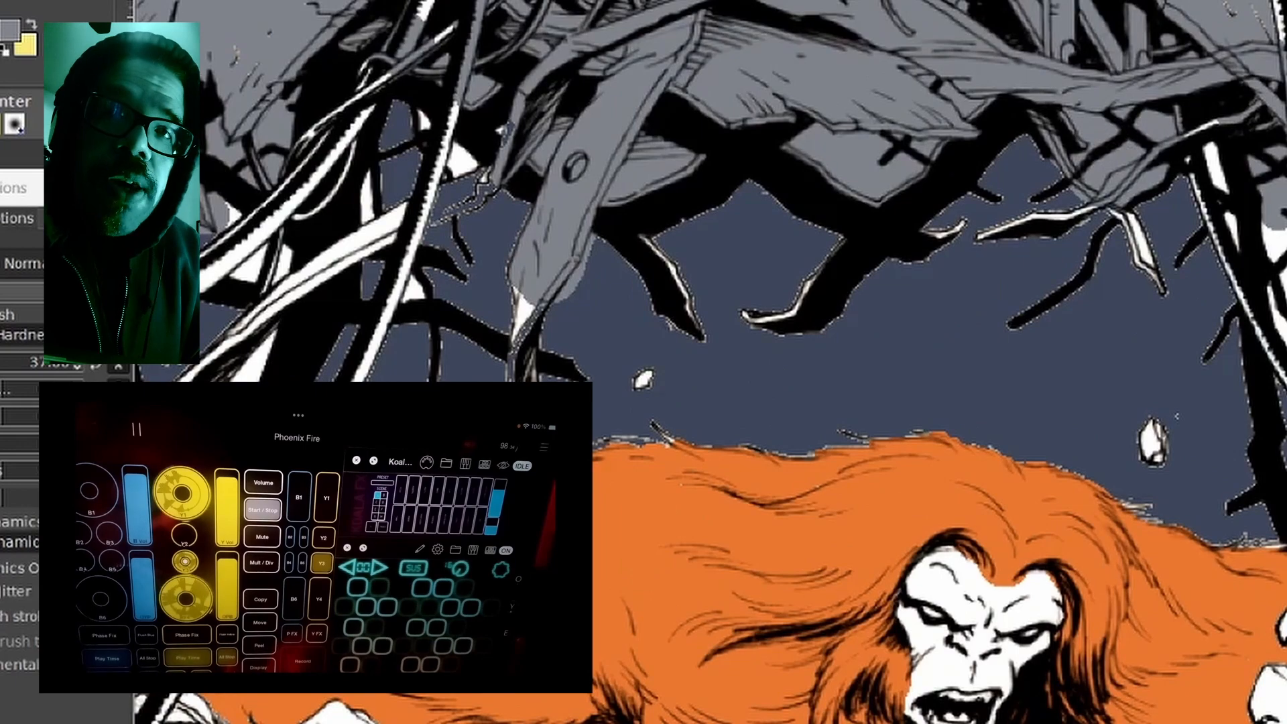
# Sample the darker ground gray and paint the rubble behind the figures and between the leaping hero's legs.
pyautogui.hotkey('ctrl', 'shift', 'j')
pyautogui.press('o')
pyautogui.click(677, 529)
pyautogui.scroll(10, 724, 429)
pyautogui.press('p')
pyautogui.moveTo(312, 191); pyautogui.dragTo(456, 244)
pyautogui.moveTo(445, 100)
pyautogui.mouseDown()
pyautogui.moveTo(769, 172)
pyautogui.moveTo(1180, 289)
pyautogui.mouseUp()
pyautogui.moveTo(717, 578); pyautogui.dragTo(470, 708)
pyautogui.moveTo(247, 244)
pyautogui.mouseDown()
pyautogui.moveTo(247, 304)
pyautogui.moveTo(425, 706)
pyautogui.mouseUp()
pyautogui.scroll(-4, 462, 627)
pyautogui.moveTo(854, 543)
pyautogui.mouseDown()
pyautogui.moveTo(874, 591)
pyautogui.moveTo(640, 667)
pyautogui.mouseUp()
pyautogui.moveTo(931, 177)
pyautogui.mouseDown()
pyautogui.moveTo(1052, 387)
pyautogui.moveTo(1179, 221)
pyautogui.moveTo(1201, 594)
pyautogui.mouseUp()
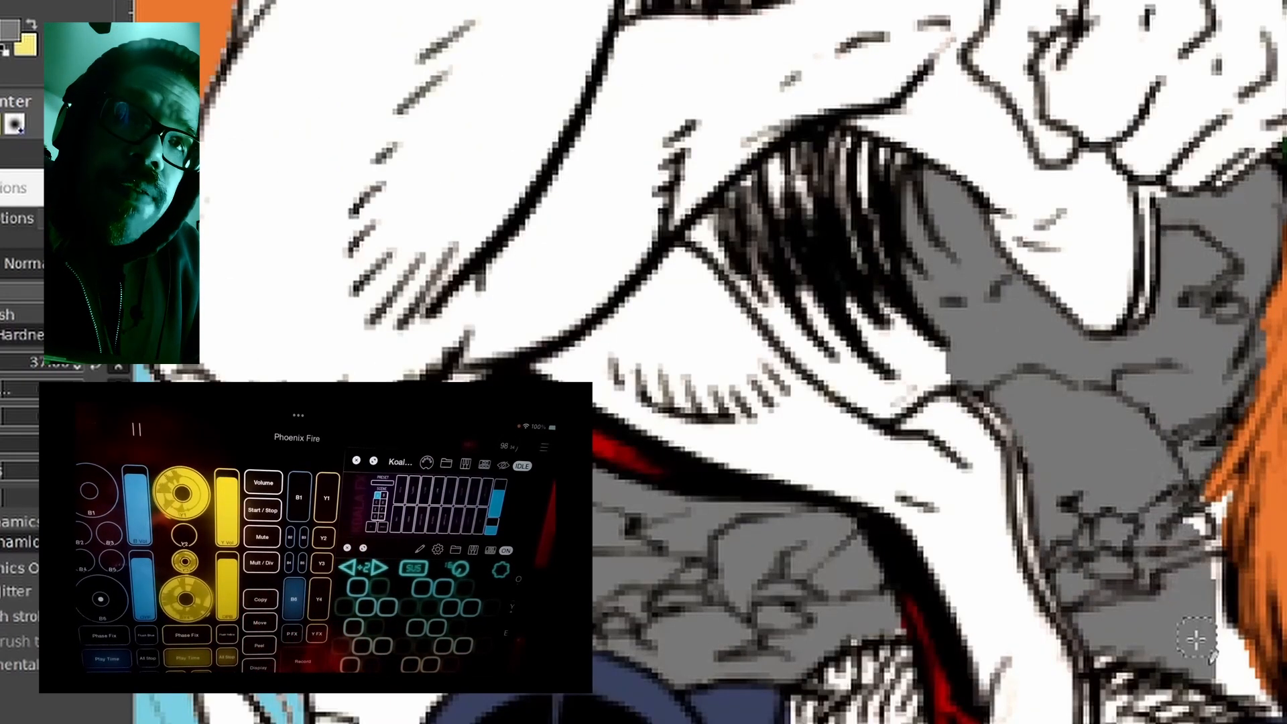
# Sample the slate blue sky color and paint the background between the beast and the green woman.
pyautogui.scroll(4, 1201, 594)
pyautogui.scroll(-6, 1276, 315)
pyautogui.keyDown('ctrl'); pyautogui.click(833, 359); pyautogui.keyUp('ctrl')
pyautogui.scroll(4, 1213, 503)
pyautogui.moveTo(1190, 268); pyautogui.dragTo(1230, 396)
pyautogui.scroll(-1, 1276, 510)
pyautogui.moveTo(239, 317); pyautogui.dragTo(227, 251)
pyautogui.scroll(-4, 228, 251)
pyautogui.scroll(4, 1067, 473)
pyautogui.moveTo(1073, 463)
pyautogui.mouseDown()
pyautogui.moveTo(1144, 206)
pyautogui.moveTo(1271, 177)
pyautogui.mouseUp()
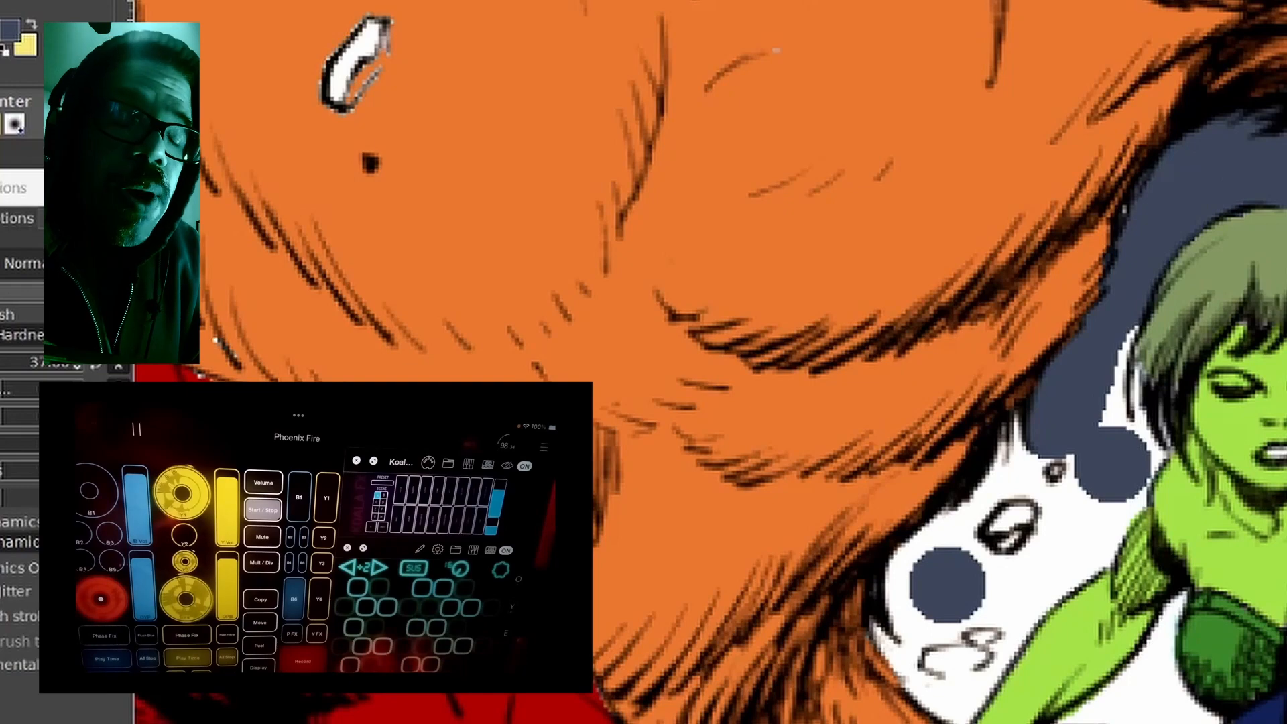
# Touch up the sky gaps among the tangled branches and cables left of the beast with slate blue.
pyautogui.scroll(-5, 644, 362)
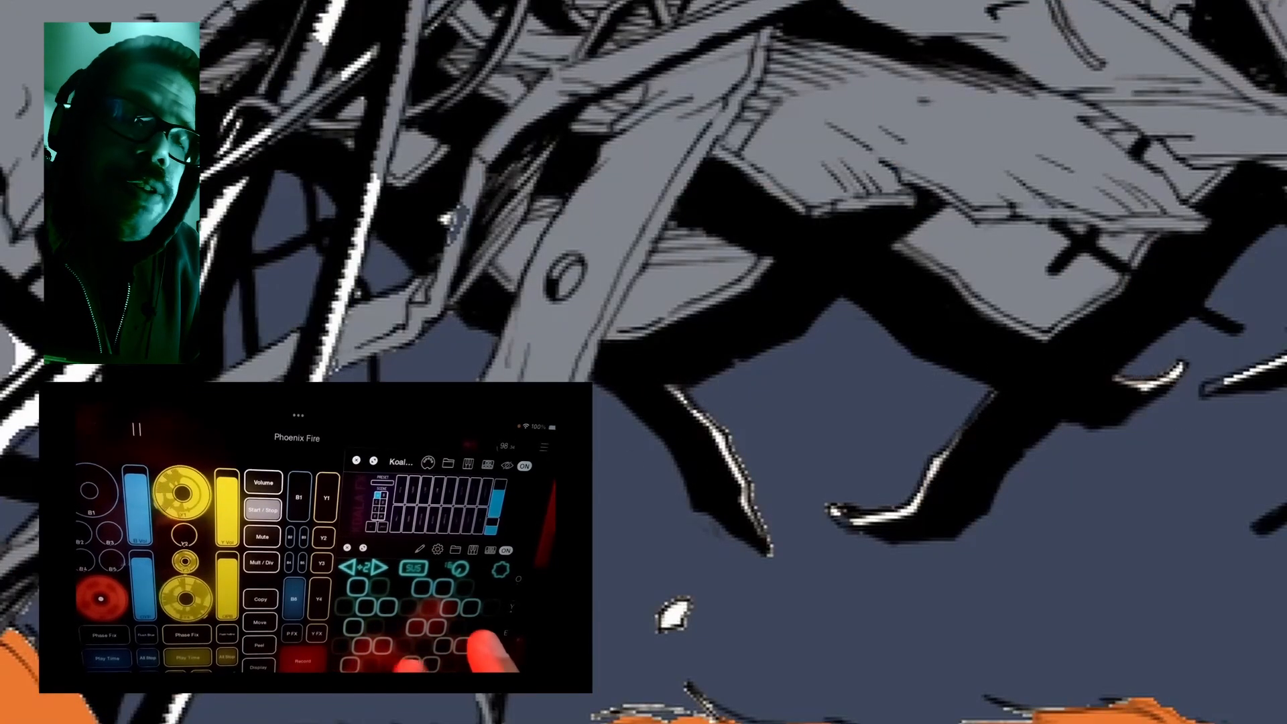
pyautogui.scroll(3, 644, 362)
pyautogui.scroll(-1, 643, 362)
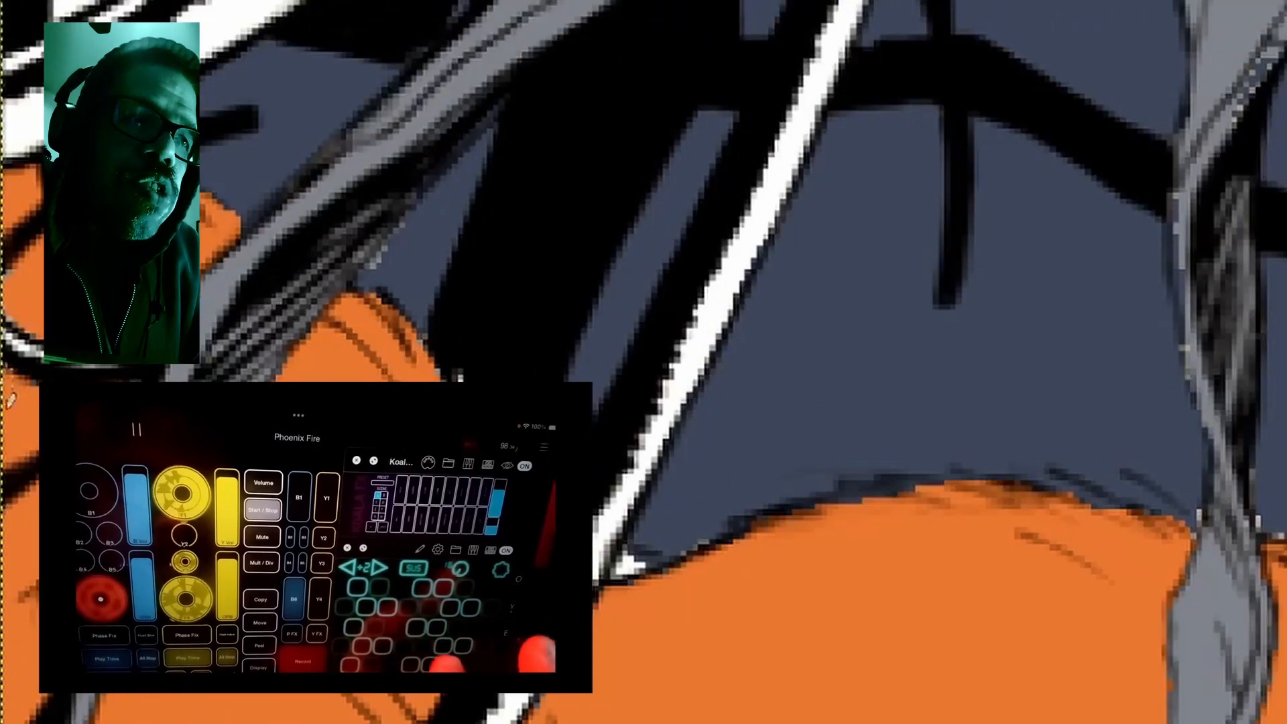
pyautogui.scroll(-3, 342, 40)
pyautogui.scroll(3, 385, 38)
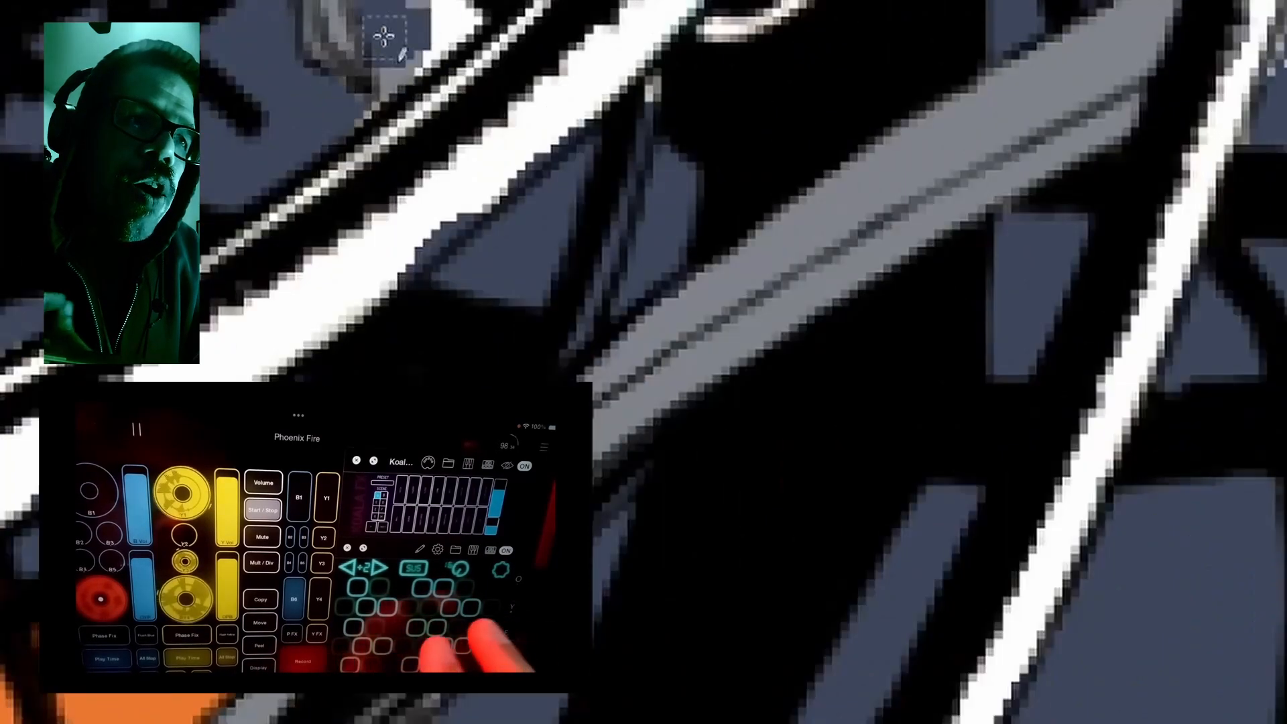
pyautogui.moveTo(384, 38); pyautogui.dragTo(463, 101)
pyautogui.scroll(-2, 734, 97)
pyautogui.moveTo(640, 583); pyautogui.dragTo(697, 402)
# Clean up the slate blue sky along the edges of the forked branches above and right of the beast.
pyautogui.scroll(-4, 672, 525)
pyautogui.scroll(3, 724, 375)
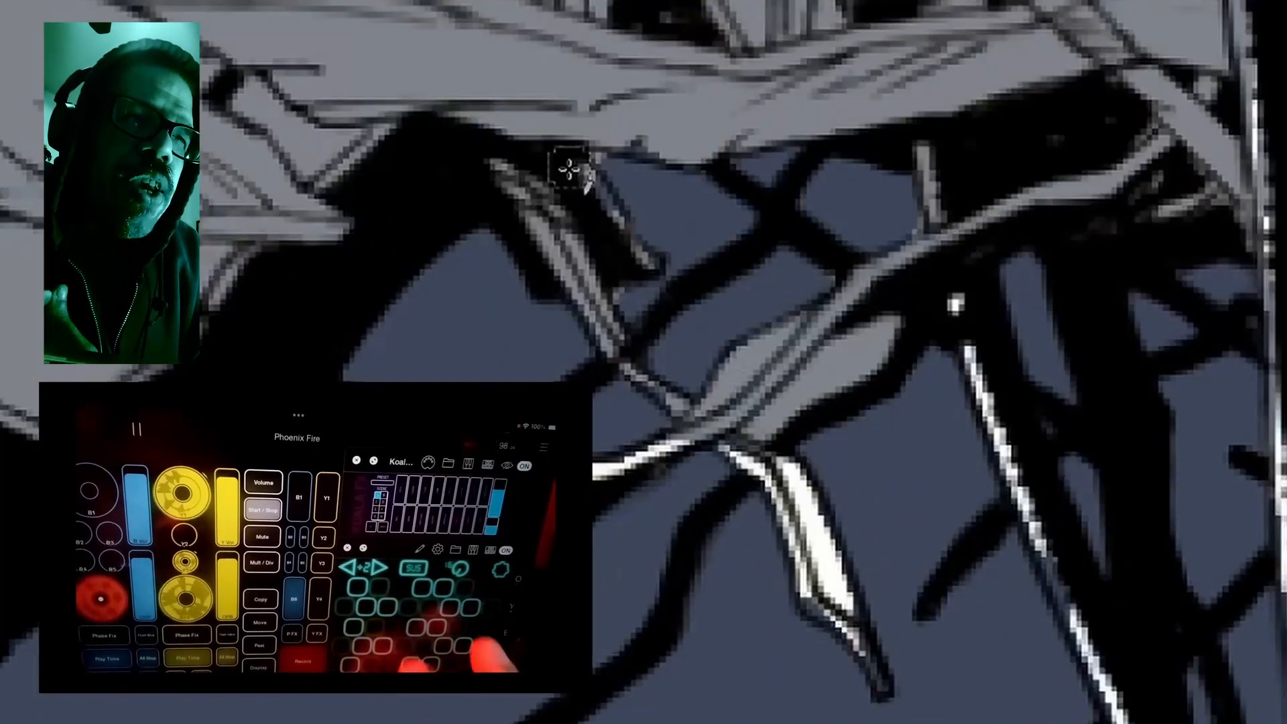
pyautogui.moveTo(572, 172); pyautogui.dragTo(600, 195)
pyautogui.scroll(2, 614, 436)
pyautogui.moveTo(714, 305); pyautogui.dragTo(764, 345)
pyautogui.moveTo(861, 422)
pyautogui.mouseDown()
pyautogui.moveTo(1077, 674)
pyautogui.moveTo(1035, 510)
pyautogui.mouseUp()
pyautogui.scroll(-2, 1005, 509)
pyautogui.scroll(2, 770, 577)
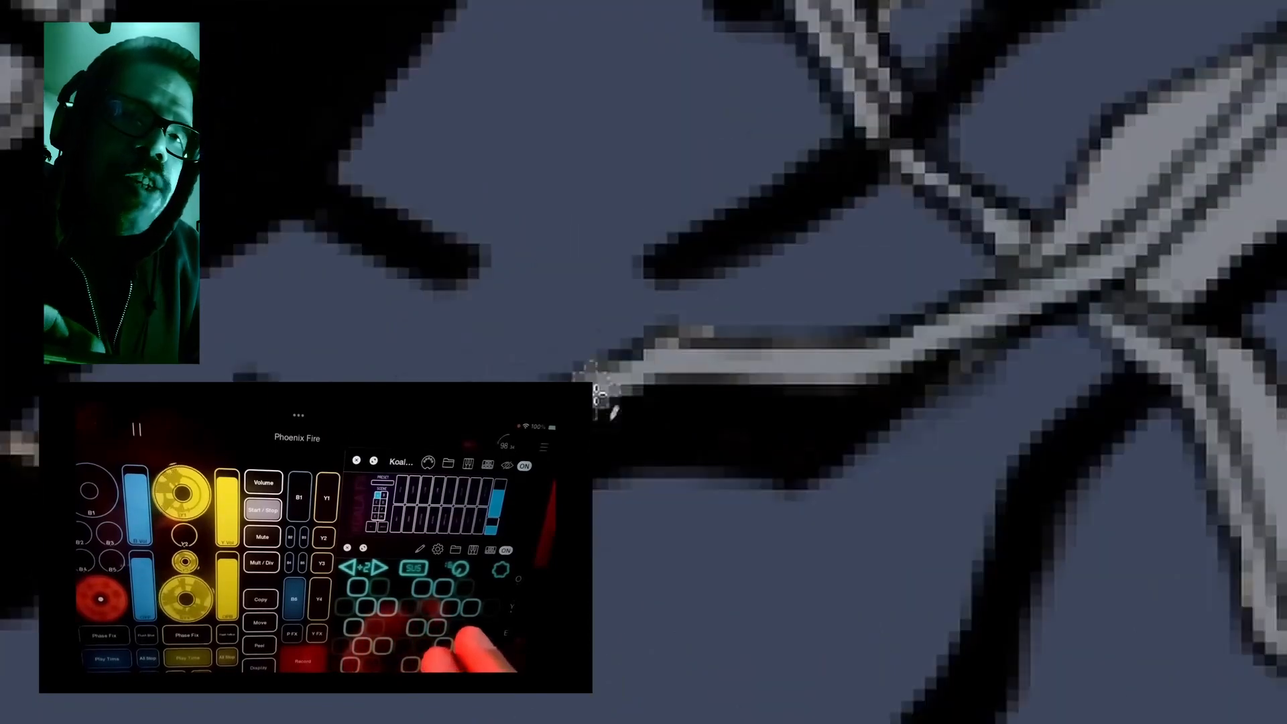
pyautogui.scroll(-8, 940, 236)
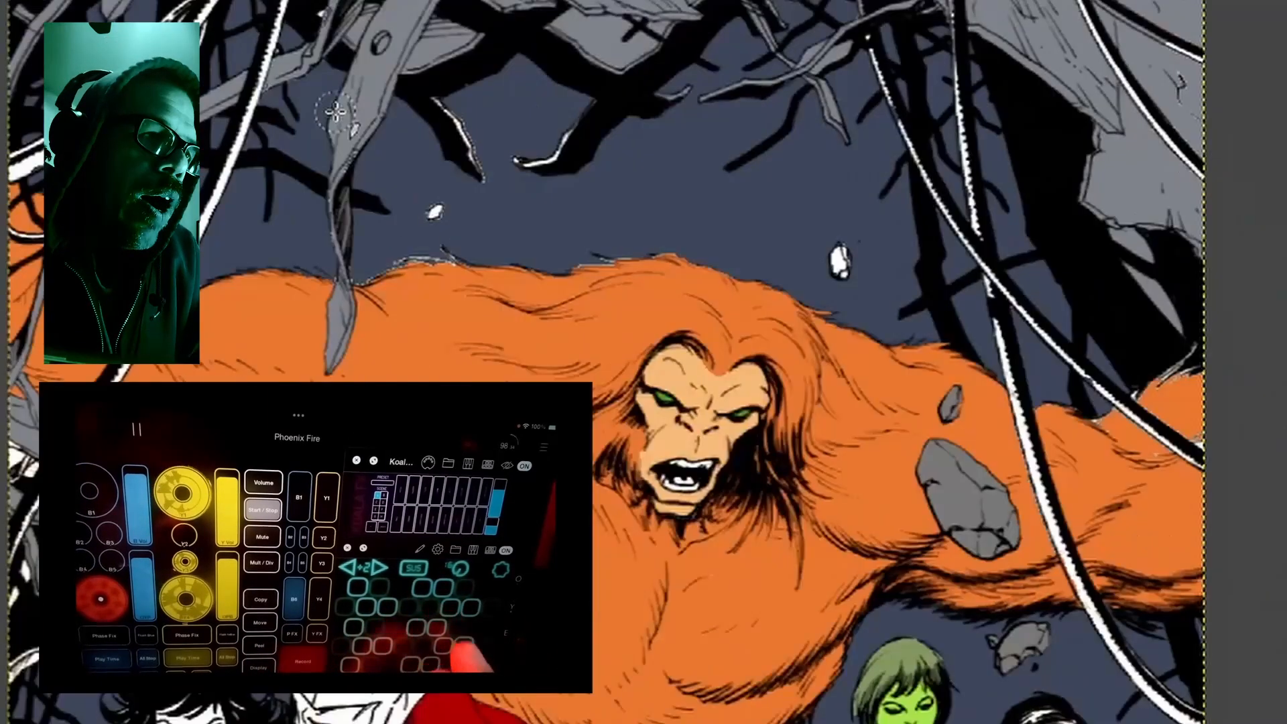
# Paint the white falling rock above the beast's shoulder gray and touch up the edges along its outline.
pyautogui.scroll(5, 754, 257)
pyautogui.moveTo(1165, 250); pyautogui.dragTo(1192, 305)
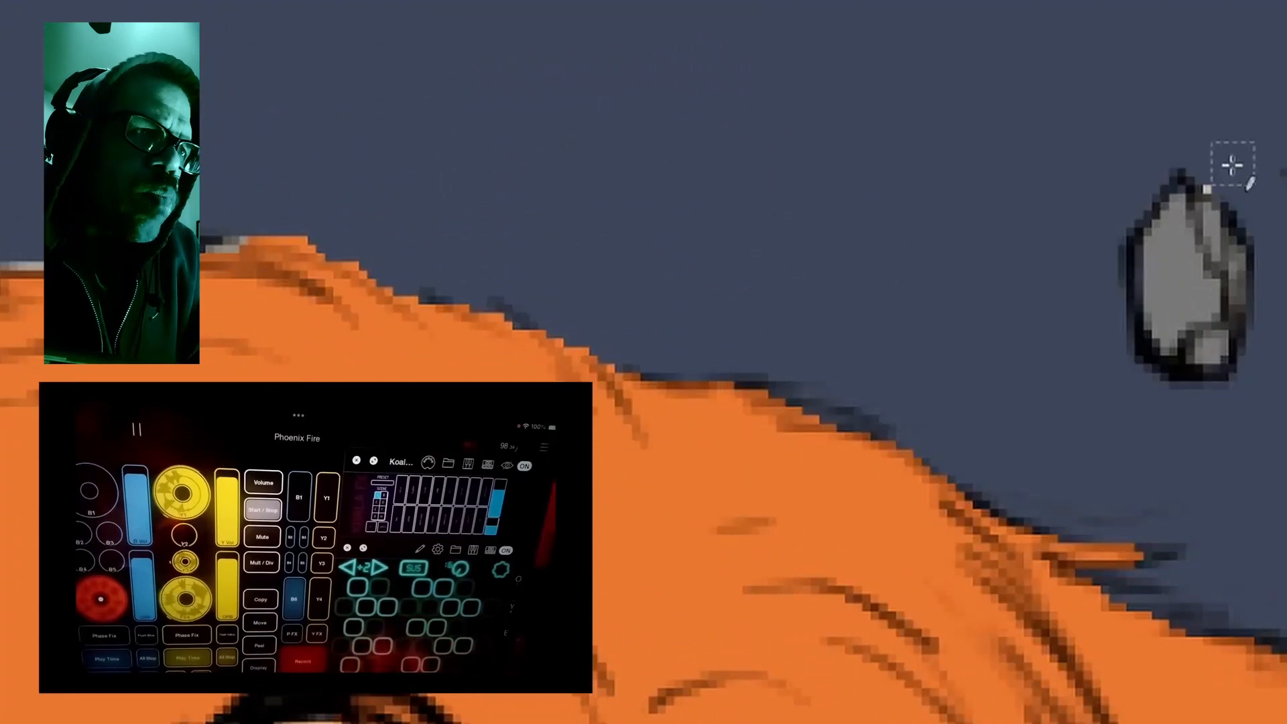
pyautogui.moveTo(1232, 167); pyautogui.dragTo(1211, 201)
pyautogui.scroll(-3, 1207, 195)
# Clean up the slate blue sky and orange fur where they meet along the beast's shoulder line.
pyautogui.scroll(3, 938, 194)
pyautogui.scroll(-4, 670, 269)
pyautogui.scroll(4, 496, 275)
pyautogui.moveTo(549, 278); pyautogui.dragTo(165, 372)
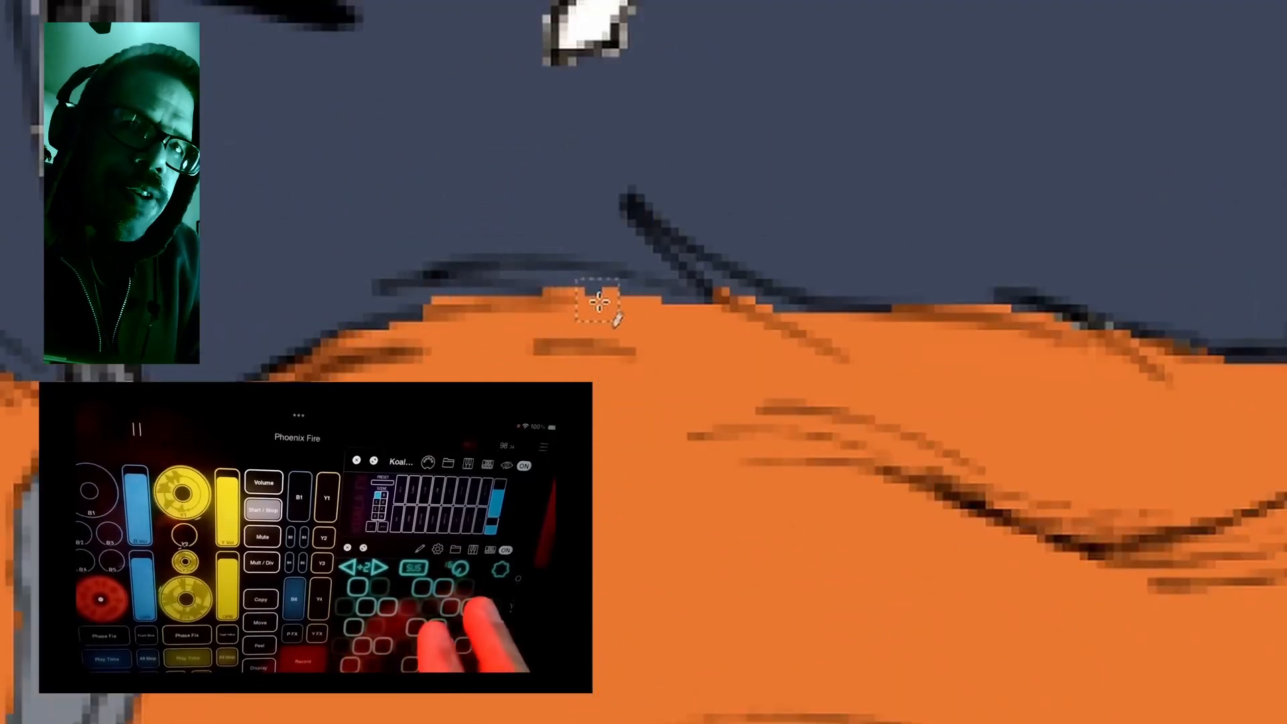
pyautogui.scroll(-4, 599, 302)
pyautogui.scroll(5, 976, 339)
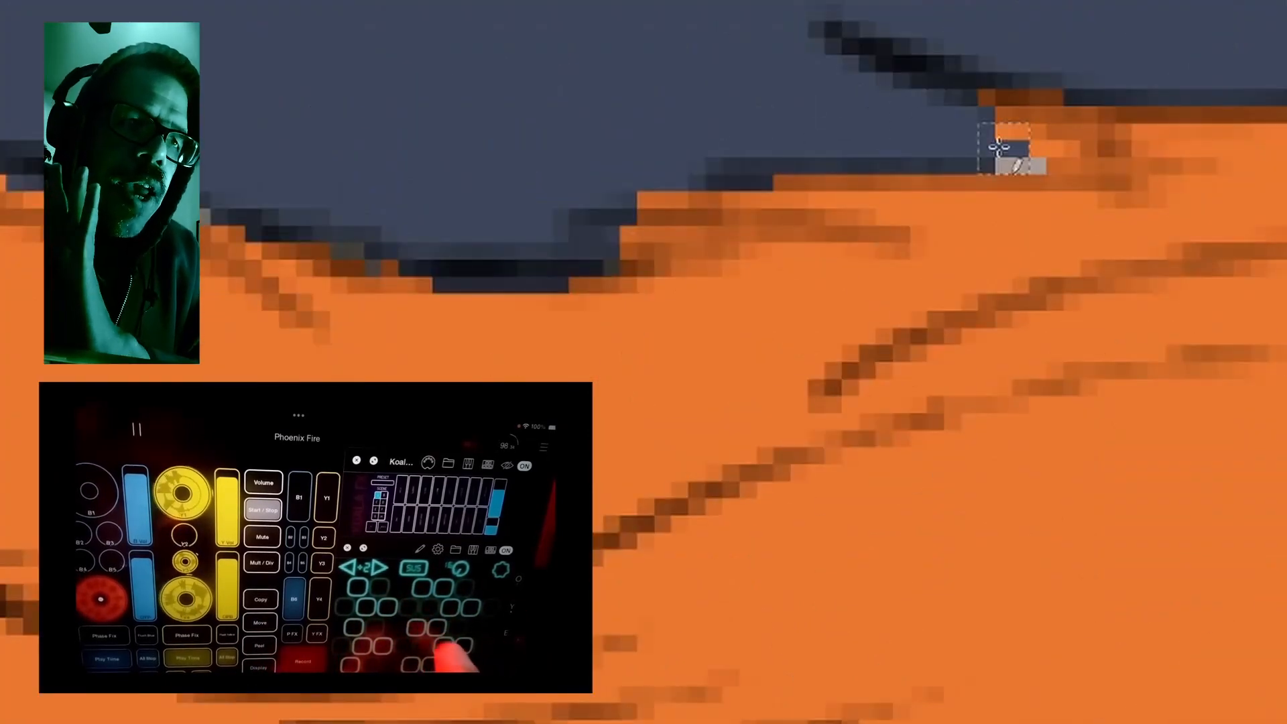
# Fill the small falling rocks around the beast and the white highlights on the forked branches with gray.
pyautogui.scroll(-4, 999, 147)
pyautogui.scroll(5, 734, 189)
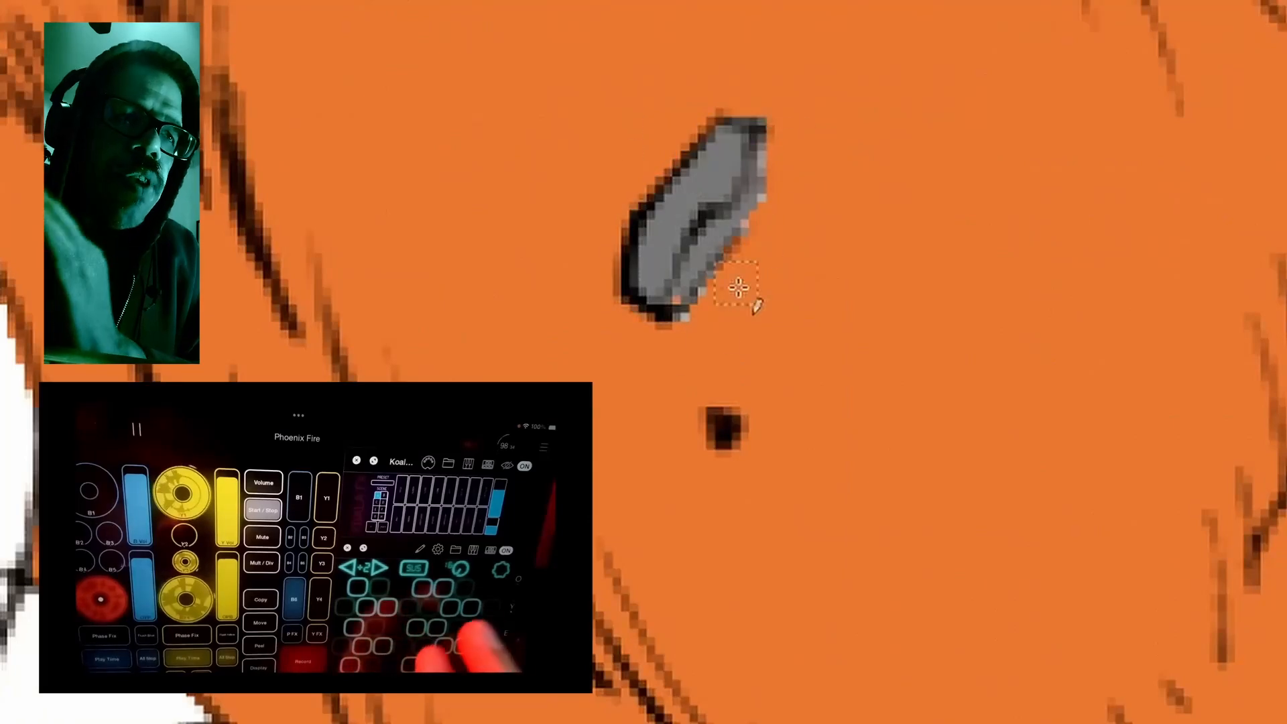
pyautogui.scroll(-4, 740, 159)
pyautogui.scroll(5, 737, 268)
pyautogui.scroll(-2, 225, 253)
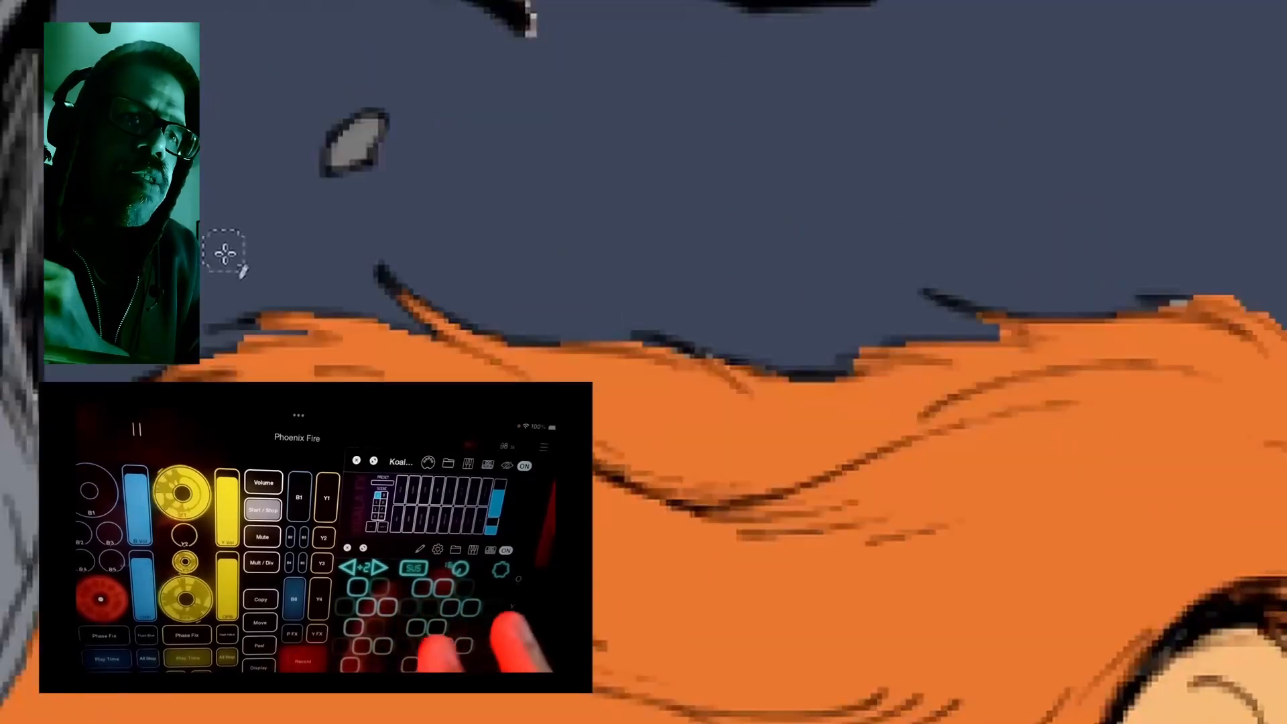
pyautogui.scroll(5, 363, 173)
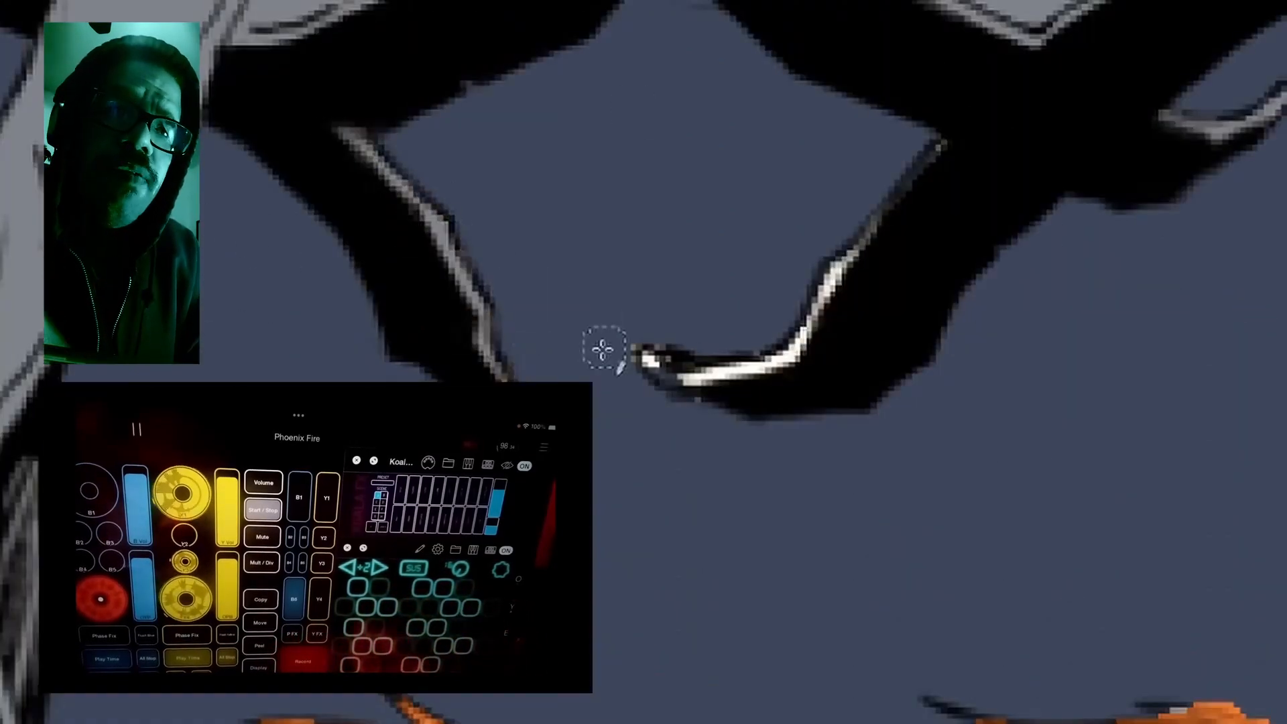
pyautogui.scroll(-8, 635, 577)
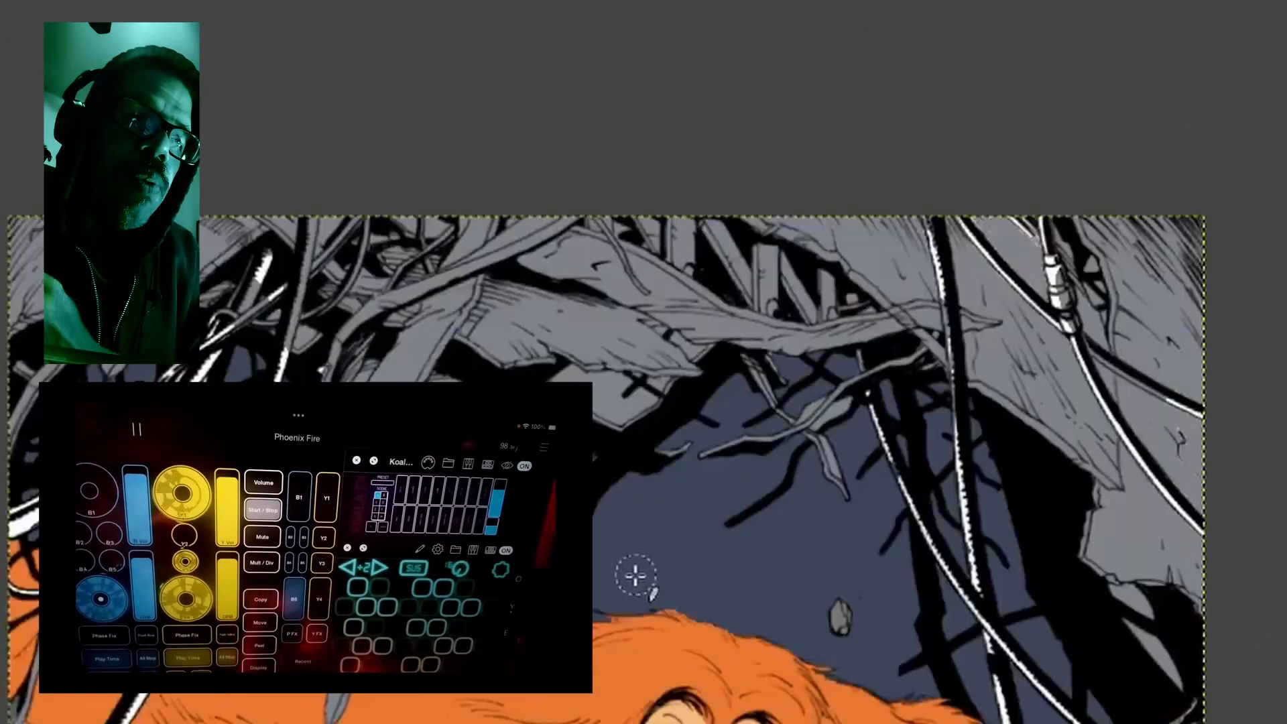
# Paint the white-masked hero's exposed lower face in a pinkish-brown skin tone and touch up his open mouth.
pyautogui.scroll(-5, 635, 577)
pyautogui.scroll(8, 463, 294)
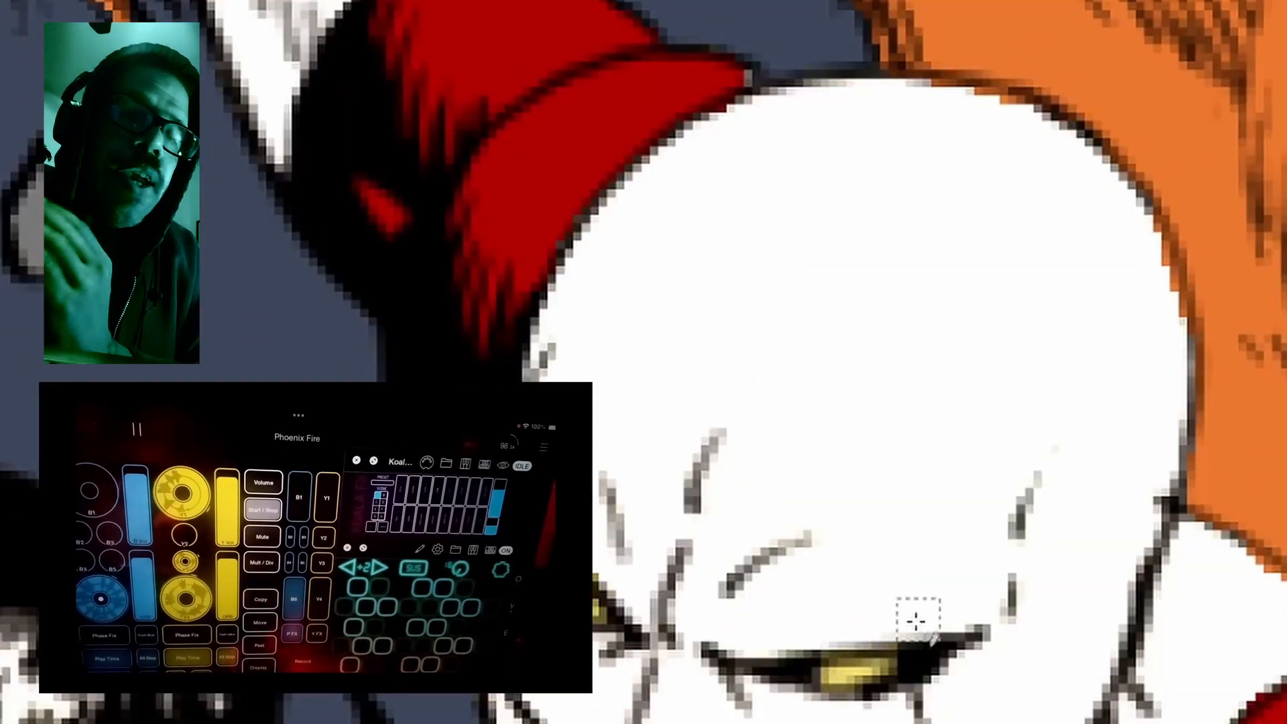
pyautogui.scroll(-5, 1048, 291)
pyautogui.moveTo(690, 342)
pyautogui.mouseDown()
pyautogui.moveTo(658, 362)
pyautogui.moveTo(766, 607)
pyautogui.moveTo(556, 291)
pyautogui.mouseUp()
pyautogui.scroll(2, 575, 321)
pyautogui.moveTo(496, 195); pyautogui.dragTo(410, 27)
pyautogui.moveTo(1263, 322); pyautogui.dragTo(1276, 282)
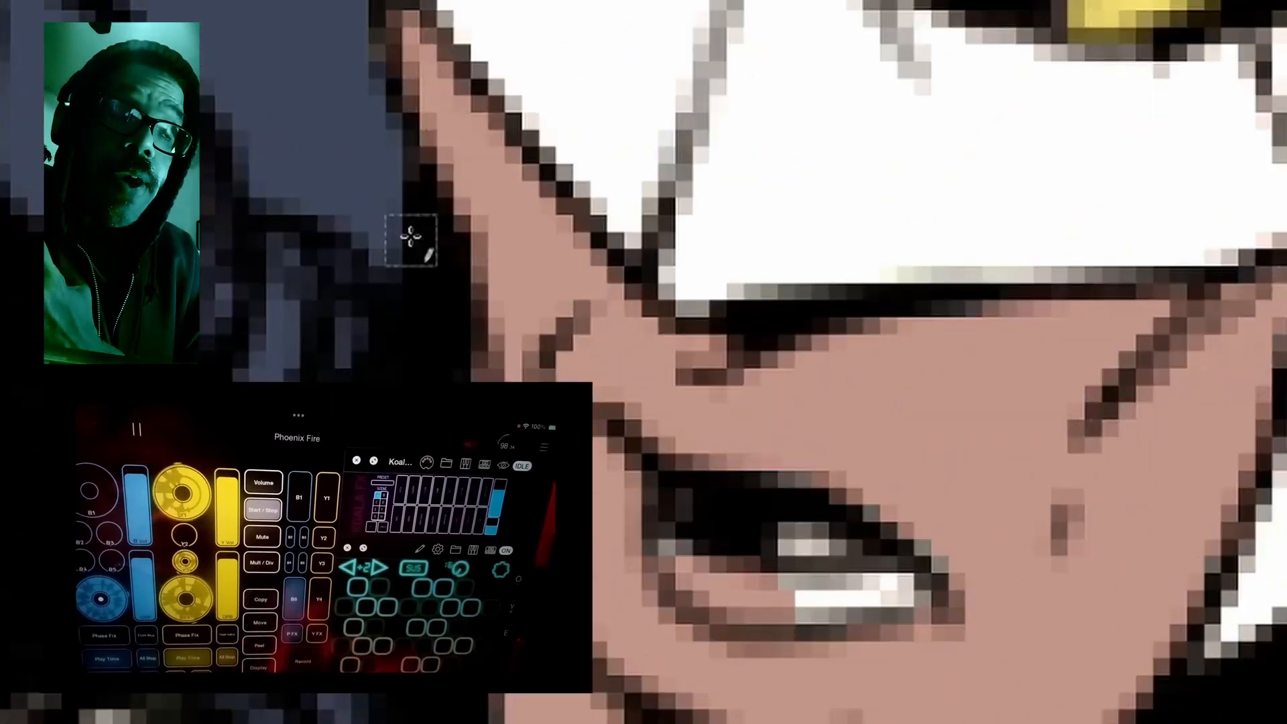
pyautogui.moveTo(771, 596); pyautogui.dragTo(853, 595)
pyautogui.moveTo(789, 529); pyautogui.dragTo(831, 536)
pyautogui.scroll(-7, 789, 528)
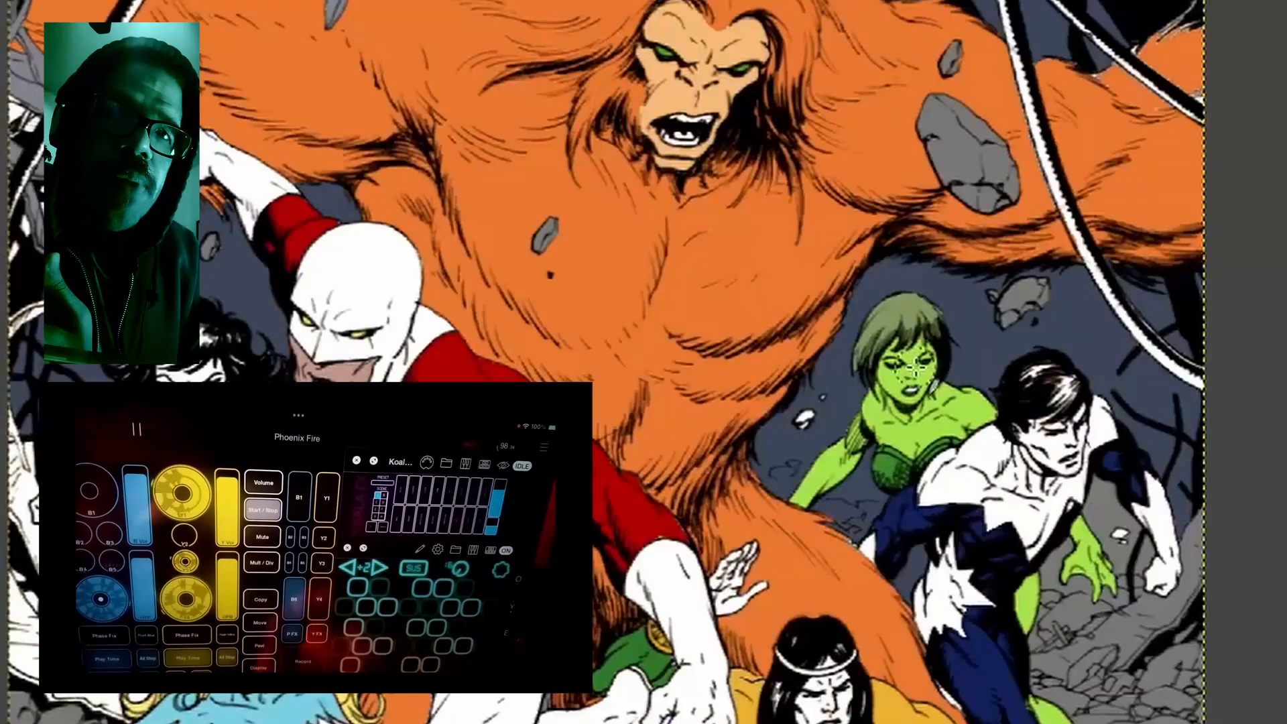
# Paint the long-haired headband hero's face in a muted grayish skin tone.
pyautogui.scroll(-2, 821, 469)
pyautogui.scroll(5, 821, 469)
pyautogui.moveTo(790, 254); pyautogui.dragTo(877, 516)
pyautogui.moveTo(807, 224)
pyautogui.mouseDown()
pyautogui.moveTo(905, 308)
pyautogui.moveTo(955, 402)
pyautogui.mouseUp()
pyautogui.moveTo(898, 87); pyautogui.dragTo(878, 117)
pyautogui.moveTo(483, 198); pyautogui.dragTo(543, 268)
# Paint the long-haired hero's white headband golden yellow across his forehead.
pyautogui.scroll(2, 618, 84)
pyautogui.moveTo(603, 17); pyautogui.dragTo(1066, 248)
pyautogui.rightClick(647, 240)
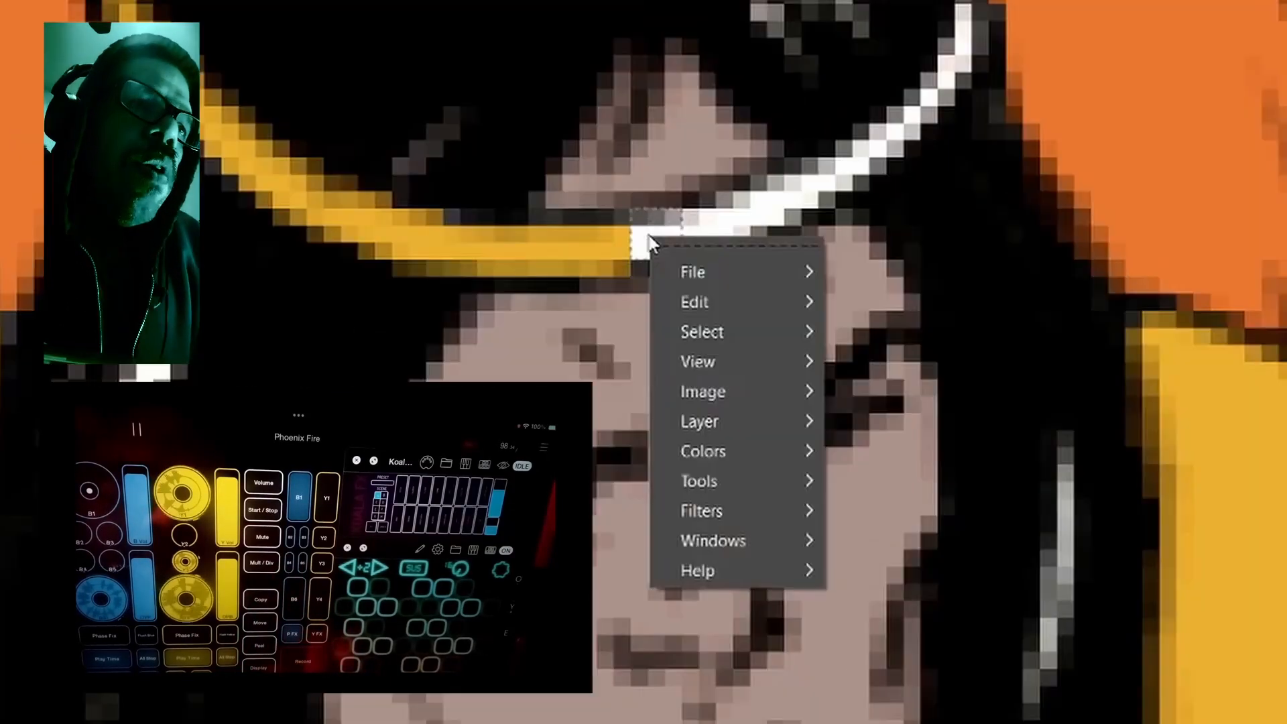
pyautogui.click(648, 240)
pyautogui.moveTo(650, 240); pyautogui.dragTo(882, 134)
# Paint both hands of the headband hero in the muted grayish skin tone.
pyautogui.scroll(-4, 882, 131)
pyautogui.scroll(4, 515, 10)
pyautogui.scroll(5, 515, 10)
pyautogui.moveTo(700, 121)
pyautogui.mouseDown()
pyautogui.moveTo(660, 277)
pyautogui.moveTo(763, 419)
pyautogui.mouseUp()
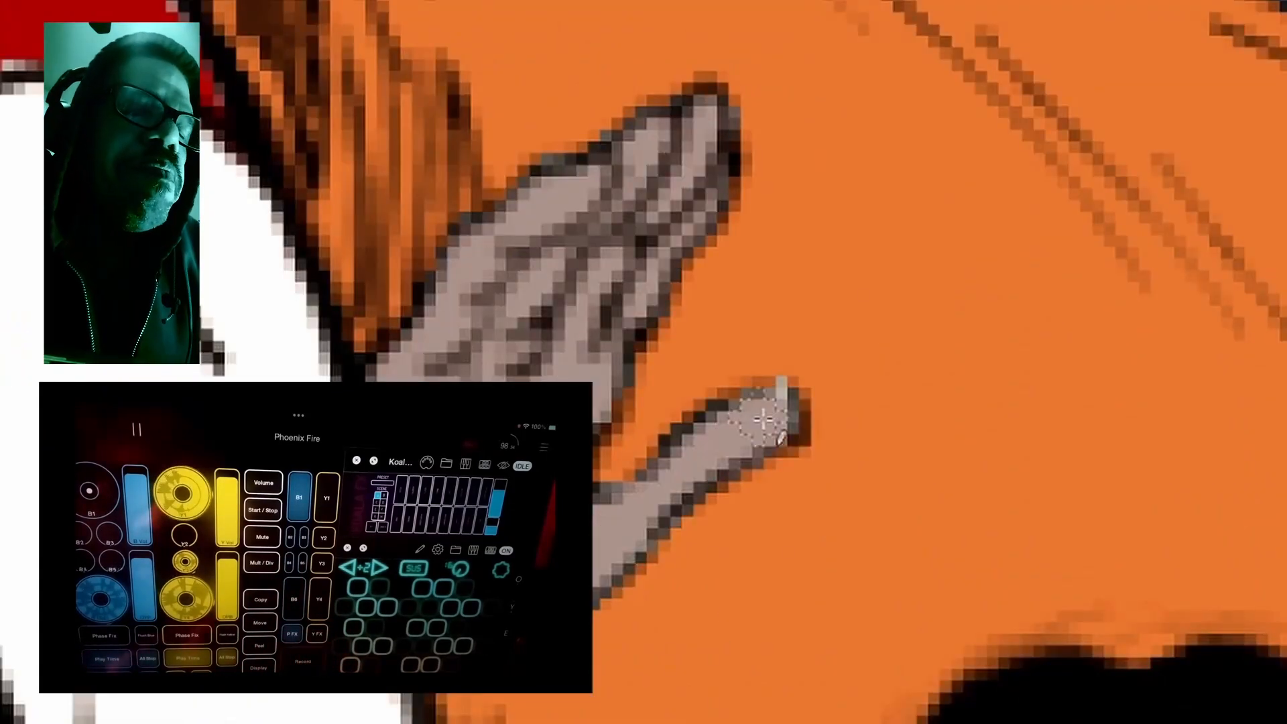
pyautogui.scroll(-3, 643, 362)
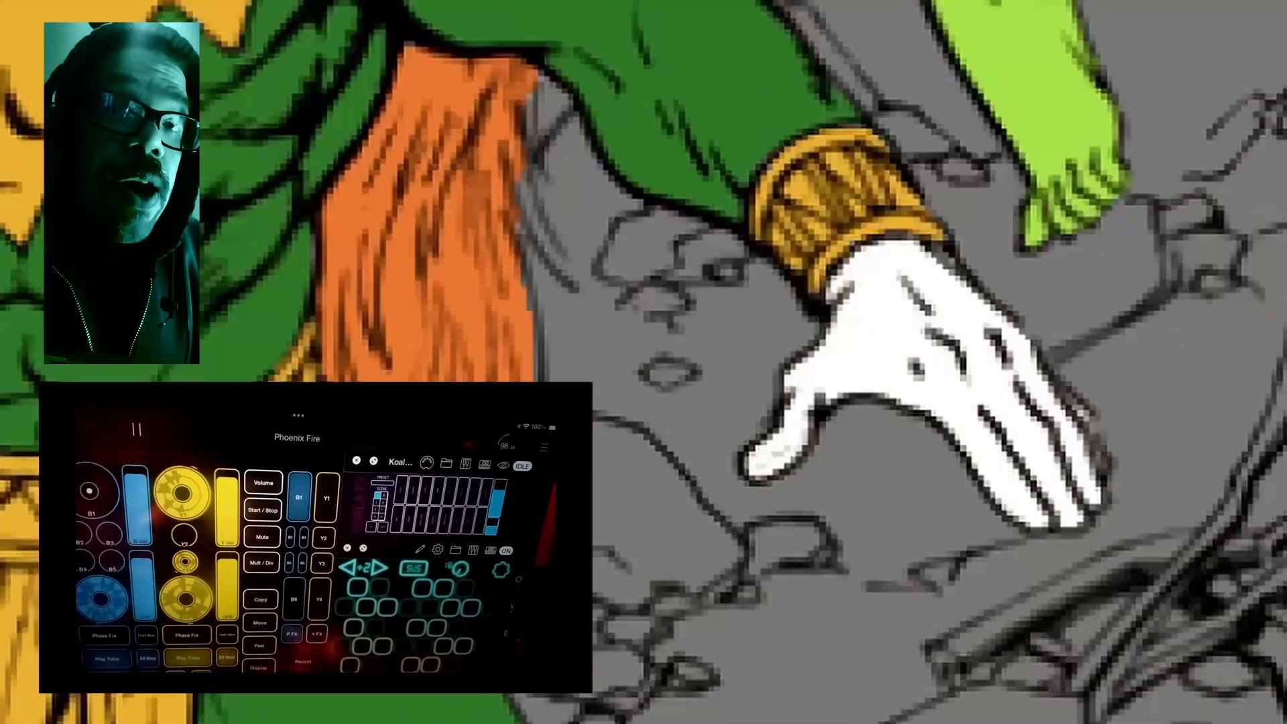
pyautogui.moveTo(804, 174)
pyautogui.mouseDown()
pyautogui.moveTo(986, 264)
pyautogui.moveTo(1067, 323)
pyautogui.mouseUp()
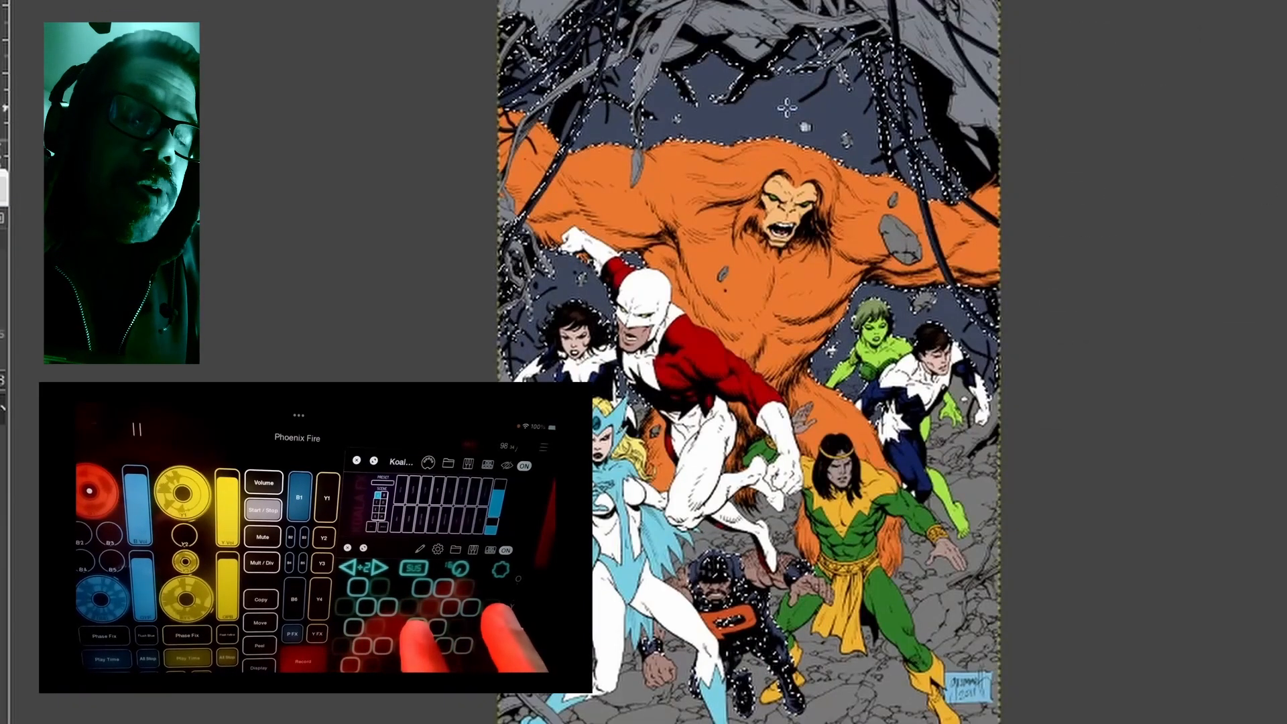
# Darken the selected sky background with gradients running downward from above the beast's head, and clear the selection.
pyautogui.press('g')
pyautogui.moveTo(842, 120); pyautogui.dragTo(753, 295)
pyautogui.press('Return')
pyautogui.hotkey('ctrl', 'shift', 'a')
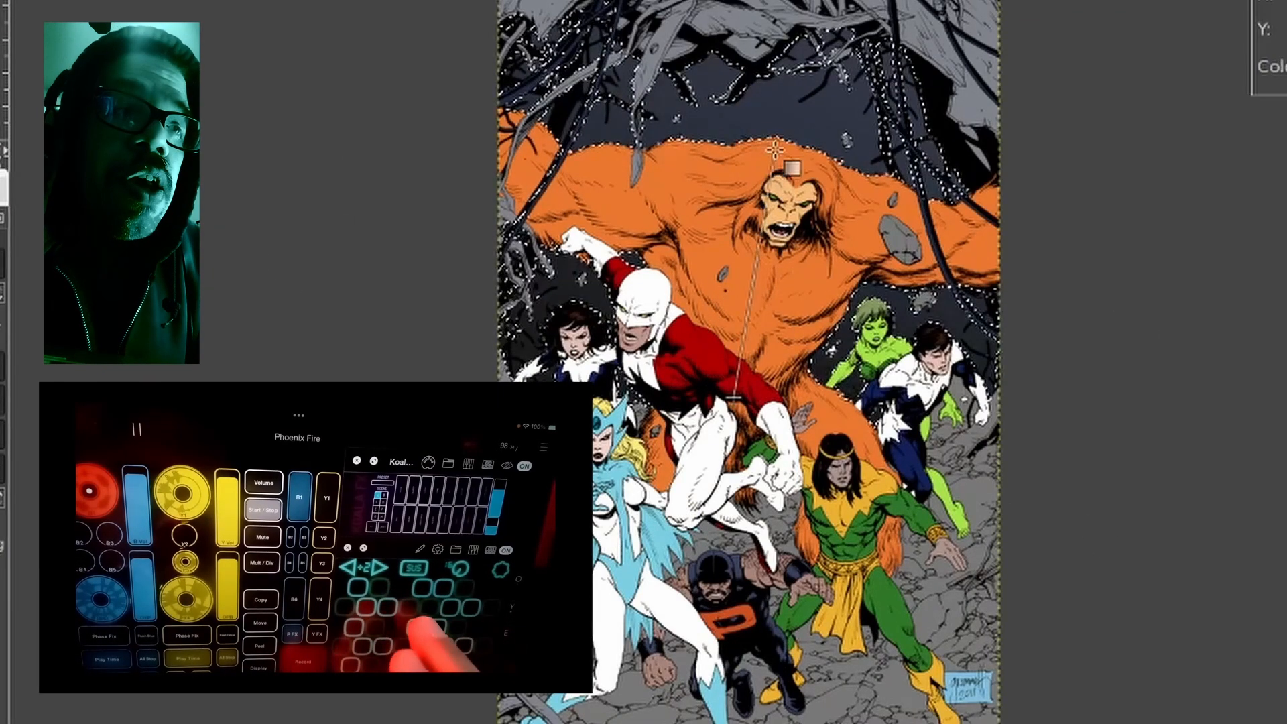
pyautogui.press('Return')
pyautogui.hotkey('ctrl', 'shift', 'a')
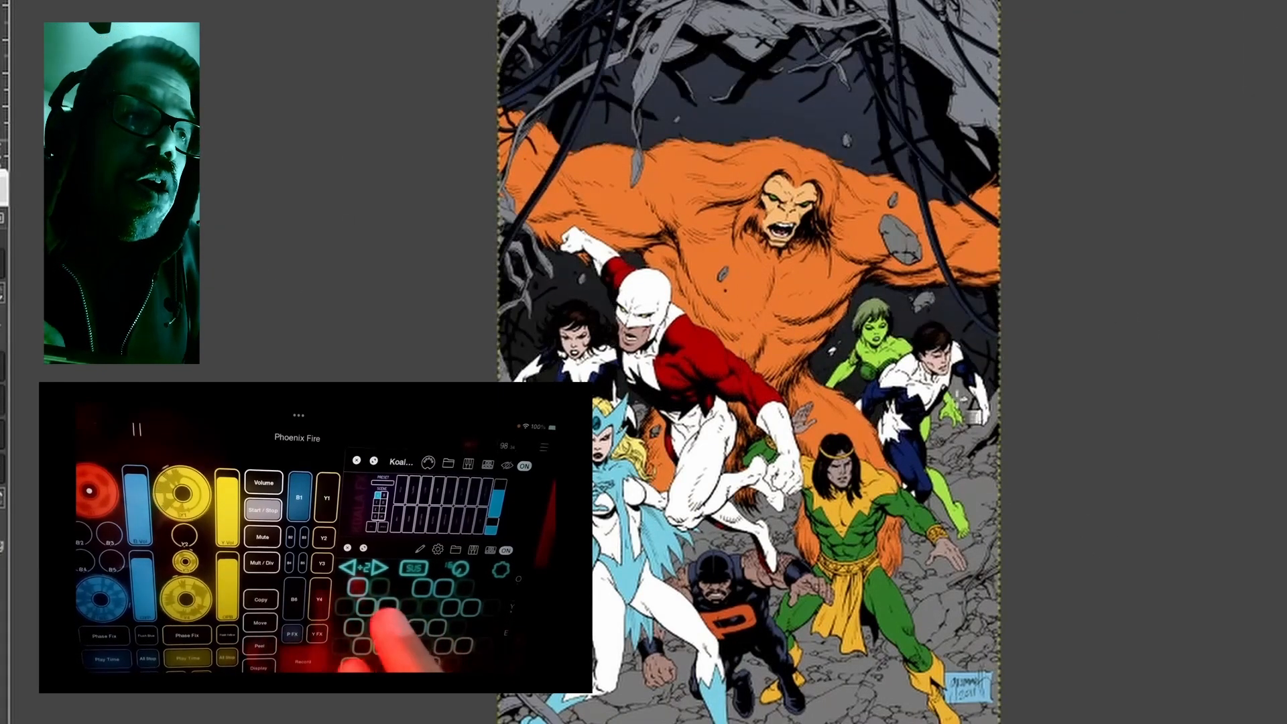
# Select the gray rubble by color and subtract the upper rocks, keeping only the ground around the figures selected.
pyautogui.click(846, 703)
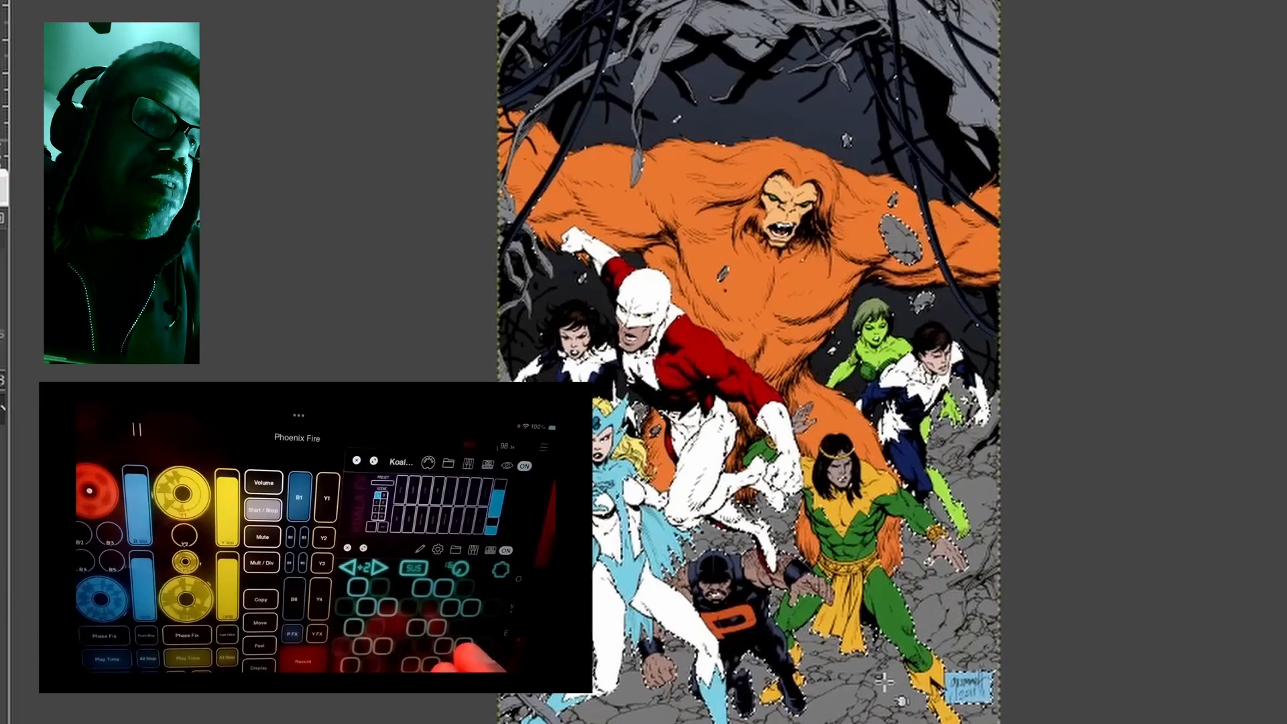
pyautogui.press('f')
pyautogui.moveTo(855, 343)
pyautogui.mouseDown()
pyautogui.moveTo(764, 27)
pyautogui.moveTo(673, 171)
pyautogui.mouseUp()
pyautogui.moveTo(461, 251); pyautogui.dragTo(686, 235)
pyautogui.click(461, 251)
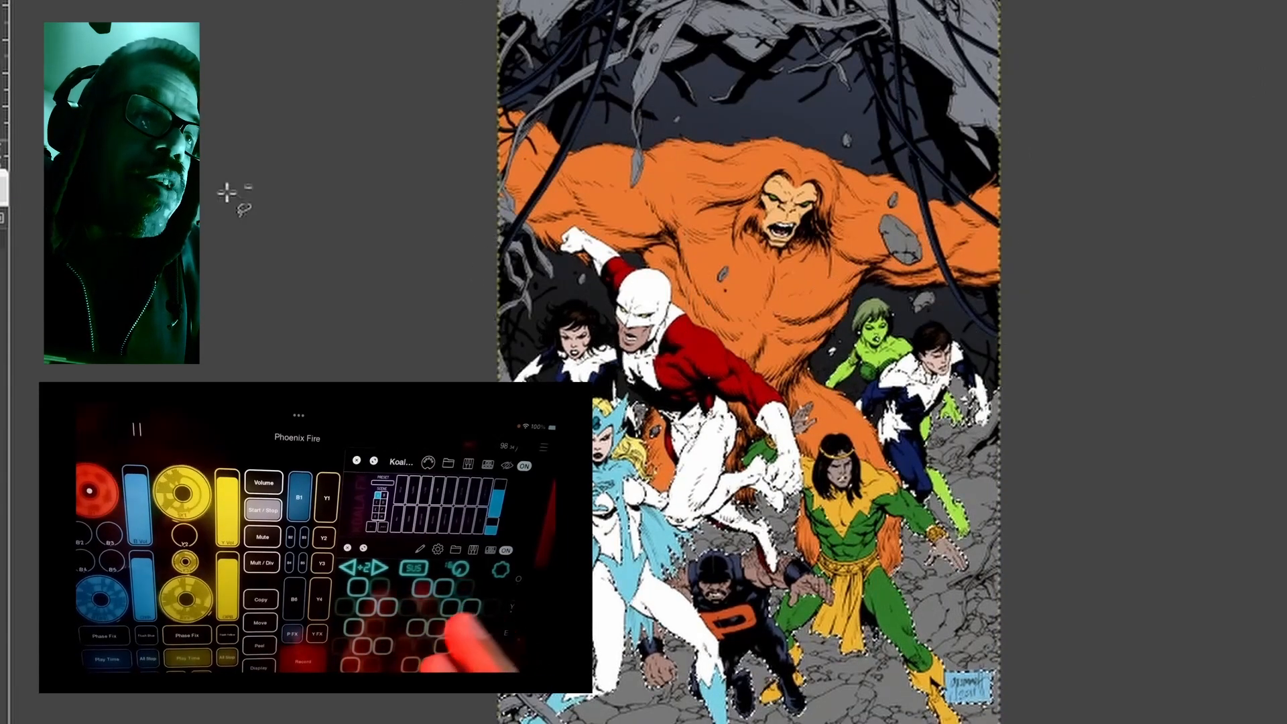
# Shade the selected rubble ground with a gradient running up from the cover's lower edge, and clear the selection.
pyautogui.press('g')
pyautogui.click(2, 182)
pyautogui.click(207, 204)
pyautogui.moveTo(731, 710); pyautogui.dragTo(714, 325)
pyautogui.hotkey('ctrl', 'shift', 'a')
# Outline the shadow area of the beast's arms, hair and torso with a freehand selection.
pyautogui.click(1, 8)
pyautogui.scroll(2, 749, 204)
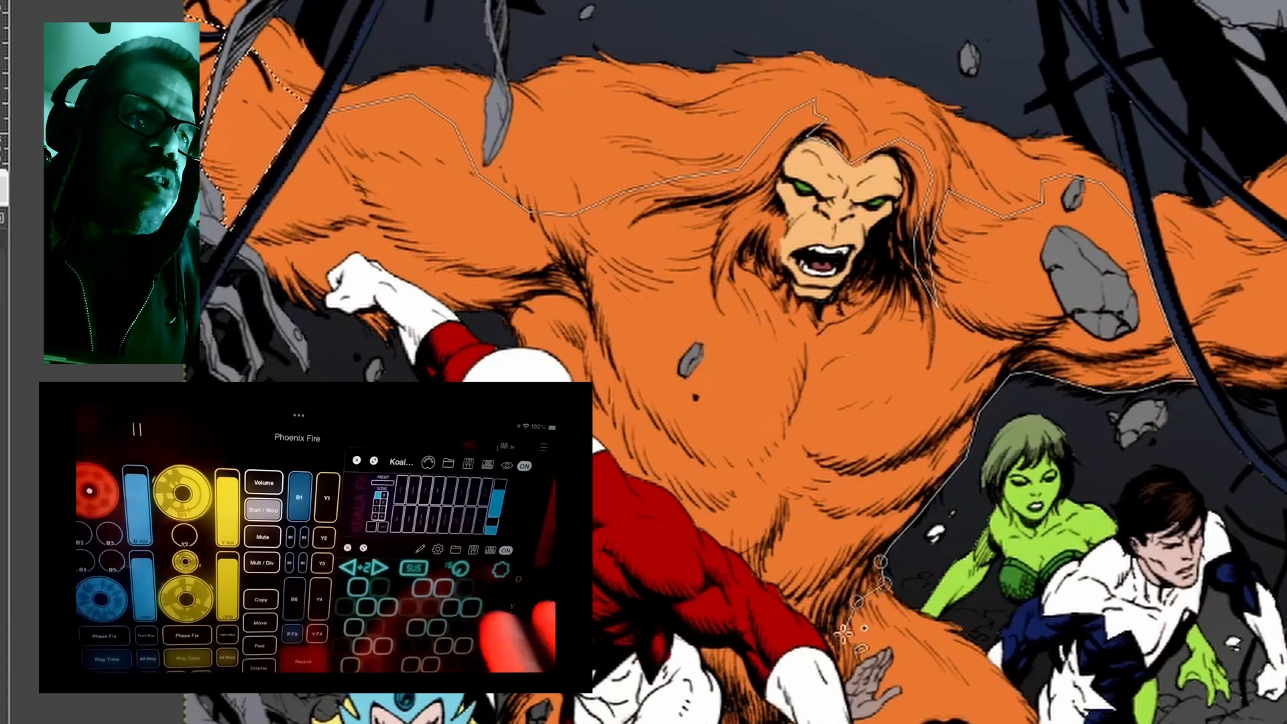
pyautogui.click(260, 269)
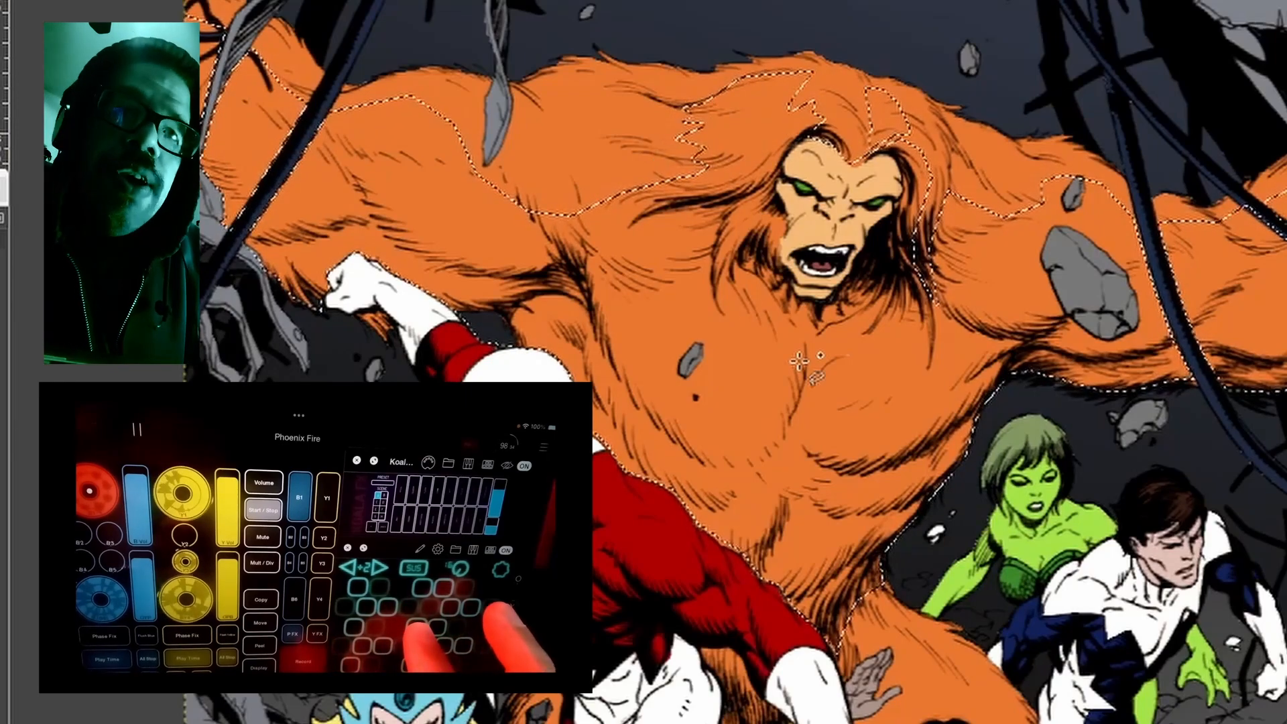
# Add the shadowed parts of the beast's face to the selection with freehand outlines.
pyautogui.scroll(4, 362, 353)
pyautogui.moveTo(493, 259); pyautogui.dragTo(493, 254)
pyautogui.hotkey('ctrl', '0')
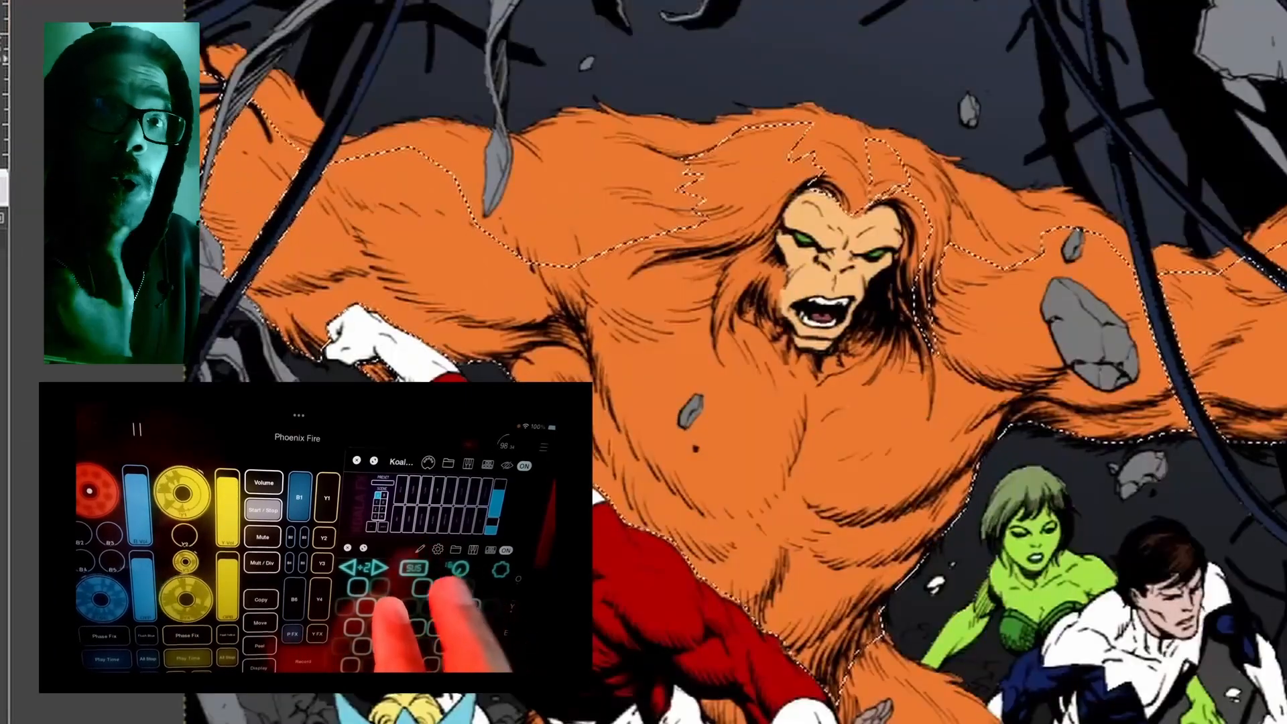
pyautogui.scroll(8, 835, 282)
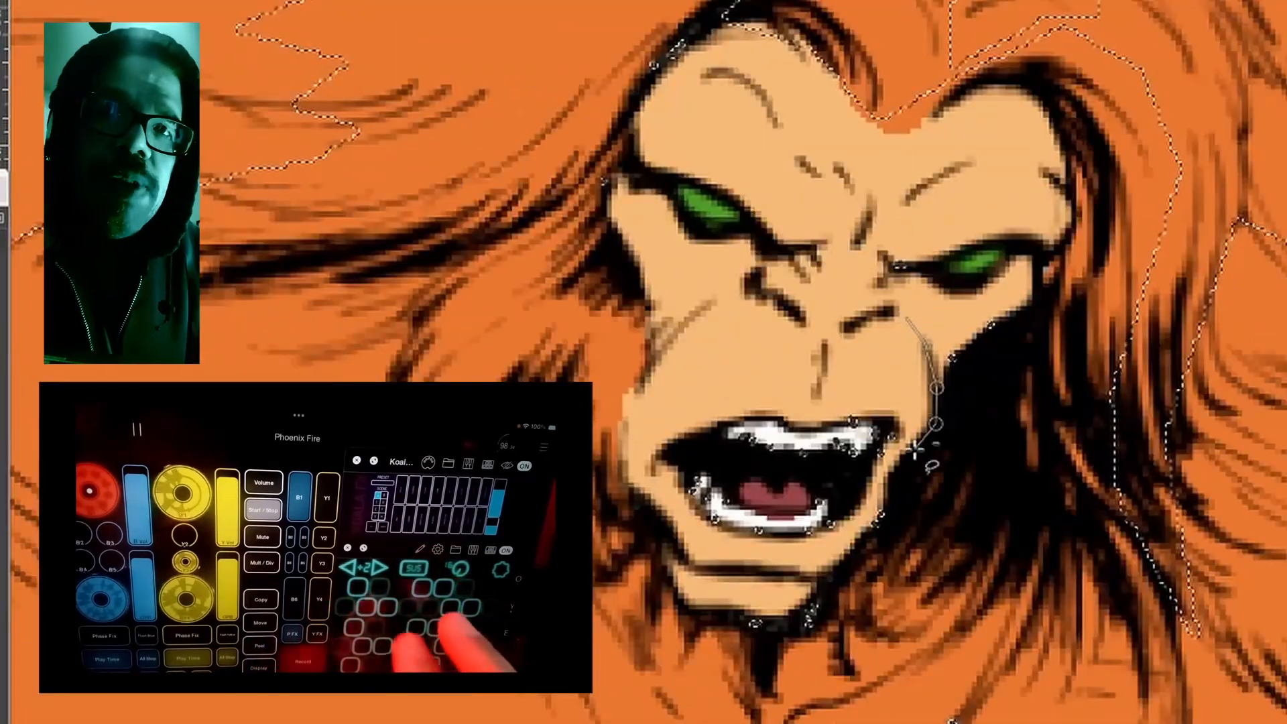
pyautogui.scroll(-5, 1020, 440)
pyautogui.scroll(-5, 1017, 441)
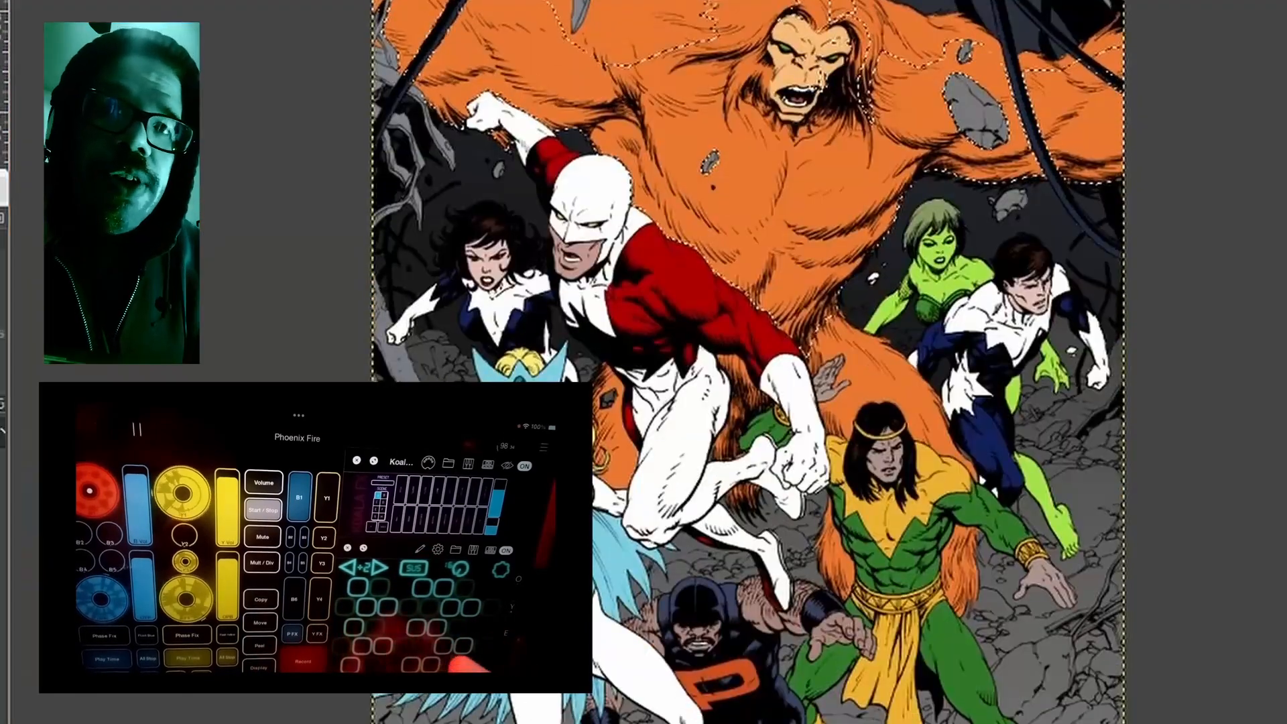
# Extend the shadow selection down the beast's thigh, around the raised hand and the headband hero's head.
pyautogui.scroll(4, 864, 407)
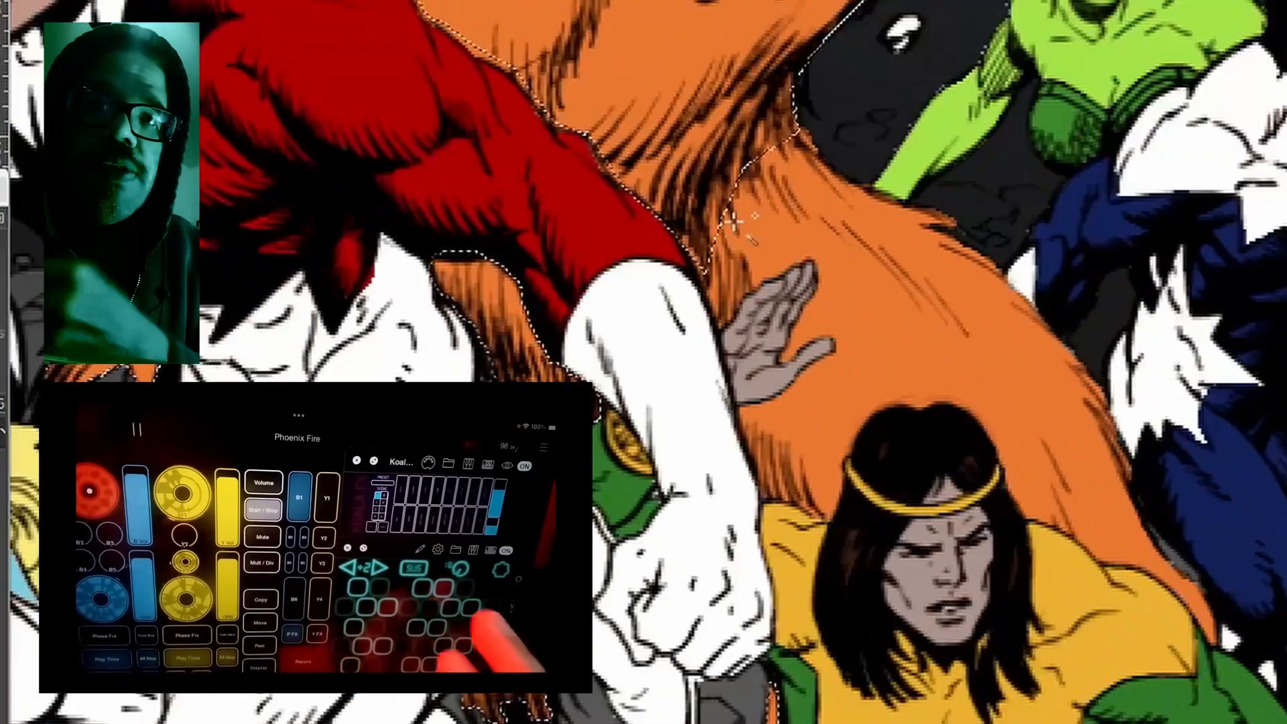
pyautogui.moveTo(769, 285); pyautogui.dragTo(700, 268)
pyautogui.scroll(-2, 814, 281)
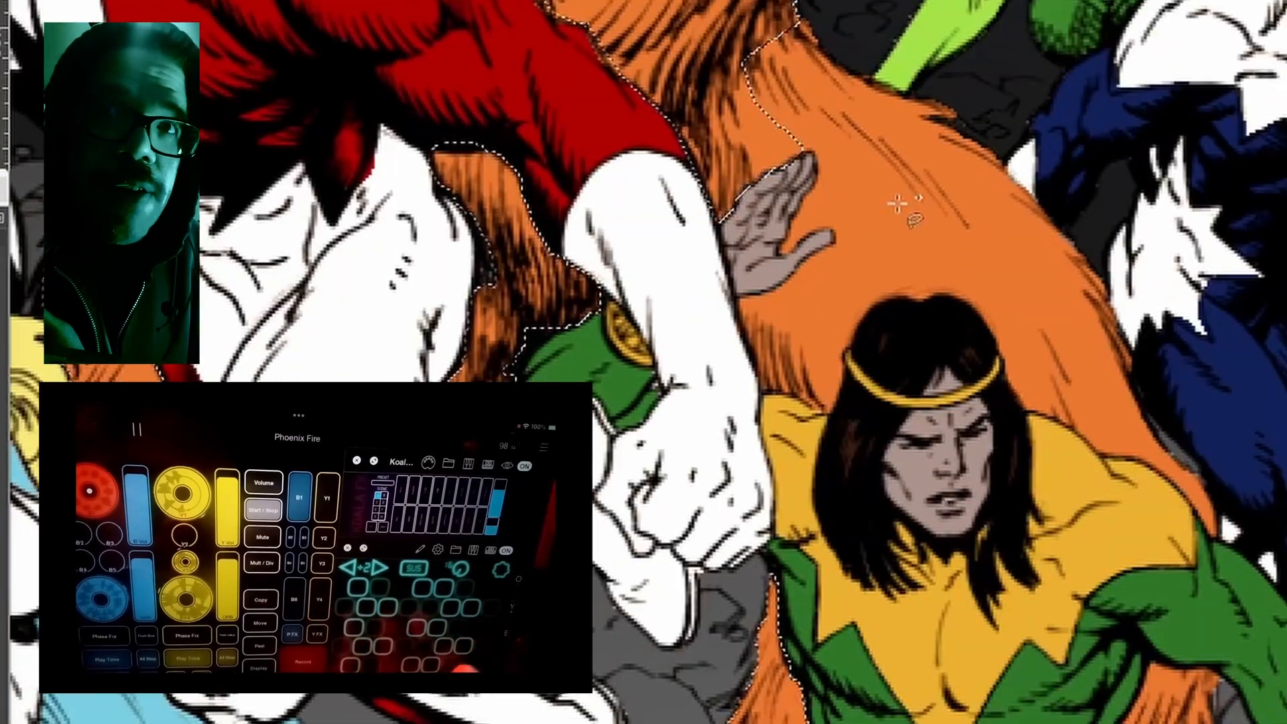
pyautogui.moveTo(817, 178); pyautogui.dragTo(1074, 433)
pyautogui.moveTo(791, 401)
pyautogui.mouseDown()
pyautogui.moveTo(739, 345)
pyautogui.moveTo(814, 253)
pyautogui.mouseUp()
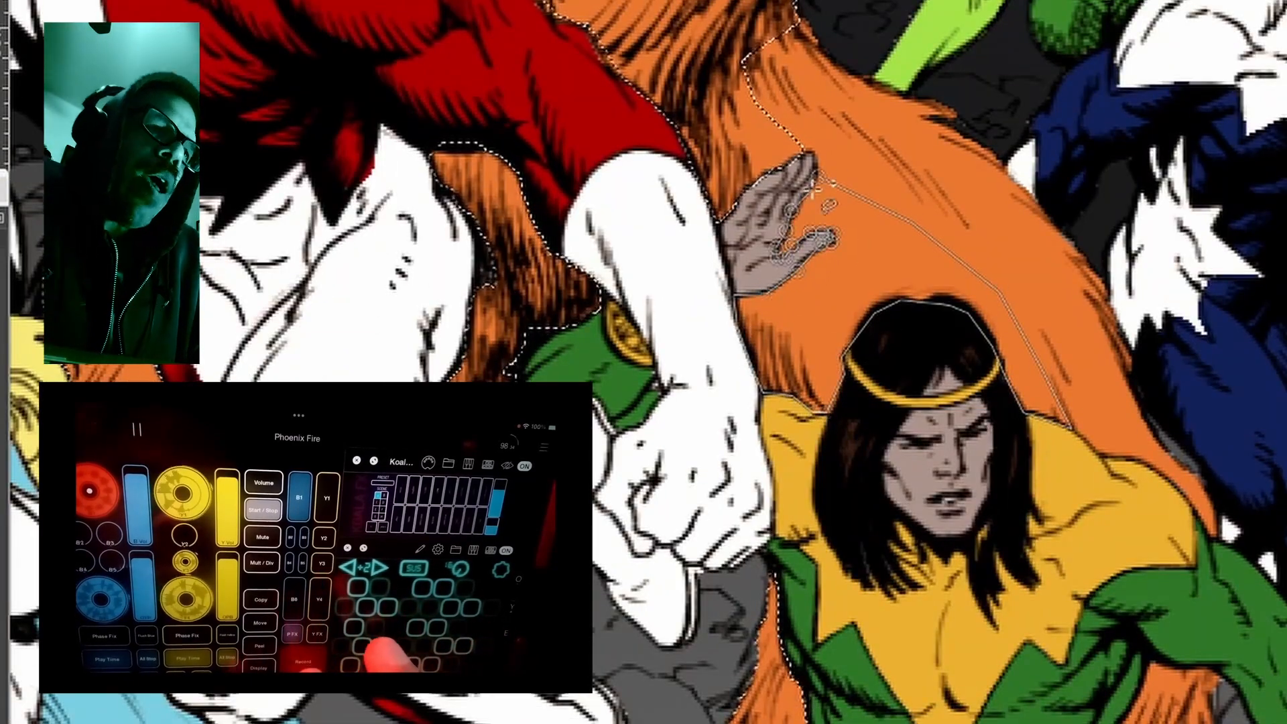
pyautogui.moveTo(797, 194); pyautogui.dragTo(818, 175)
# Add the shadowed orange fur beside the green-suited hero's torso to the selection.
pyautogui.scroll(-6, 871, 235)
pyautogui.moveTo(1153, 323); pyautogui.dragTo(1150, 428)
pyautogui.moveTo(1112, 518); pyautogui.dragTo(1102, 460)
pyautogui.scroll(3, 1119, 442)
pyautogui.rightClick(1109, 532)
pyautogui.click(1072, 521)
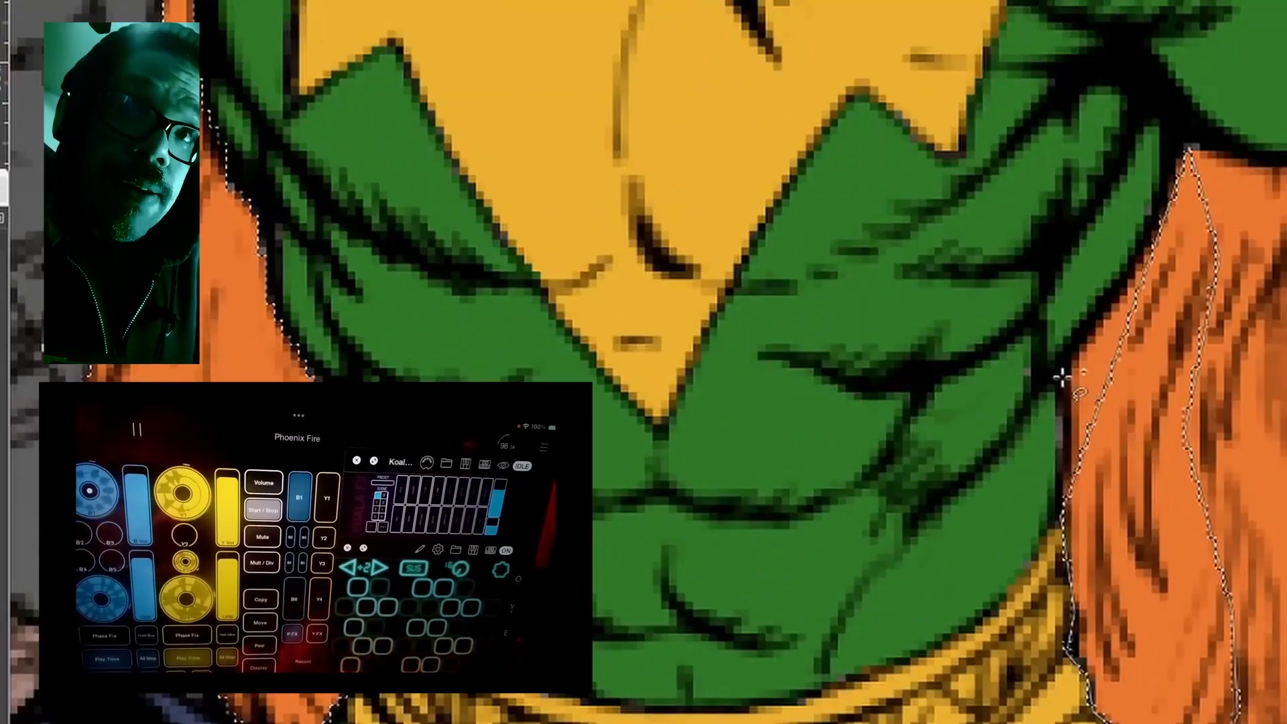
pyautogui.scroll(-5, 1062, 447)
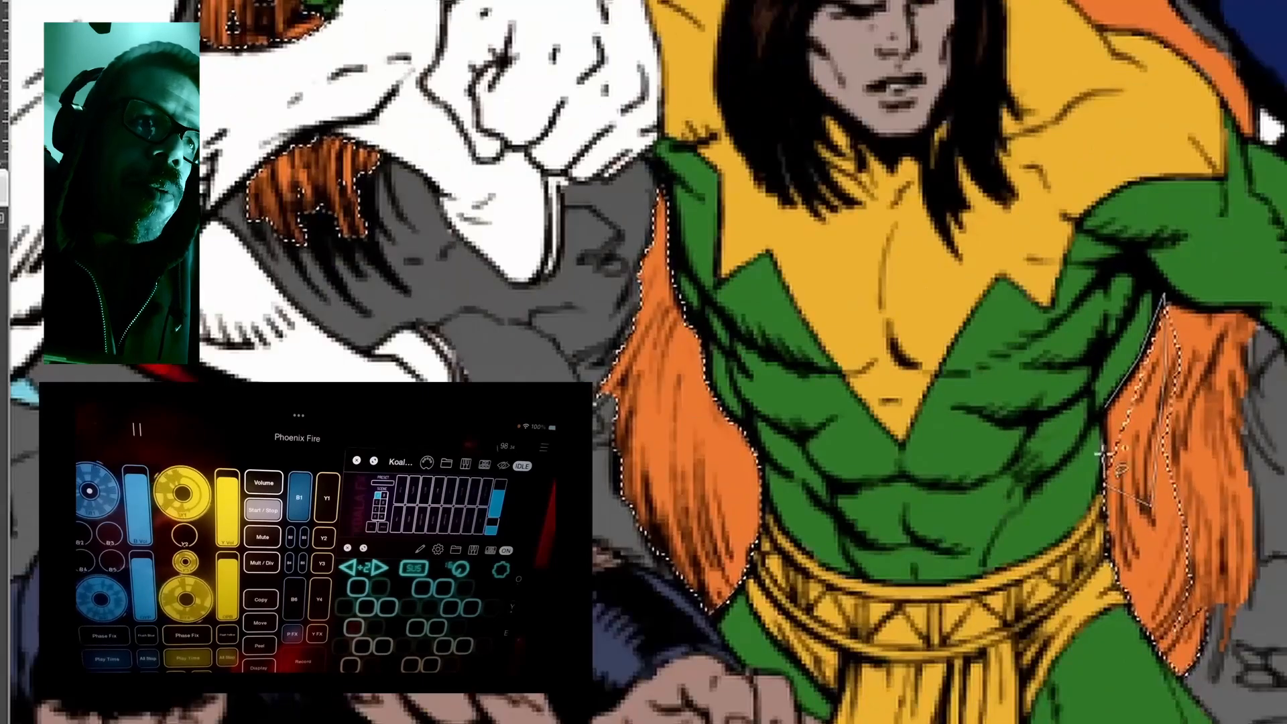
pyautogui.moveTo(1104, 484); pyautogui.dragTo(1105, 407)
# Darken the selected fur shadows with a gradient running downward from the beast's head to its torso.
pyautogui.scroll(-5, 1104, 429)
pyautogui.hotkey('ctrl', 'b')
pyautogui.moveTo(1264, 265); pyautogui.dragTo(1241, 268)
pyautogui.press('Return')
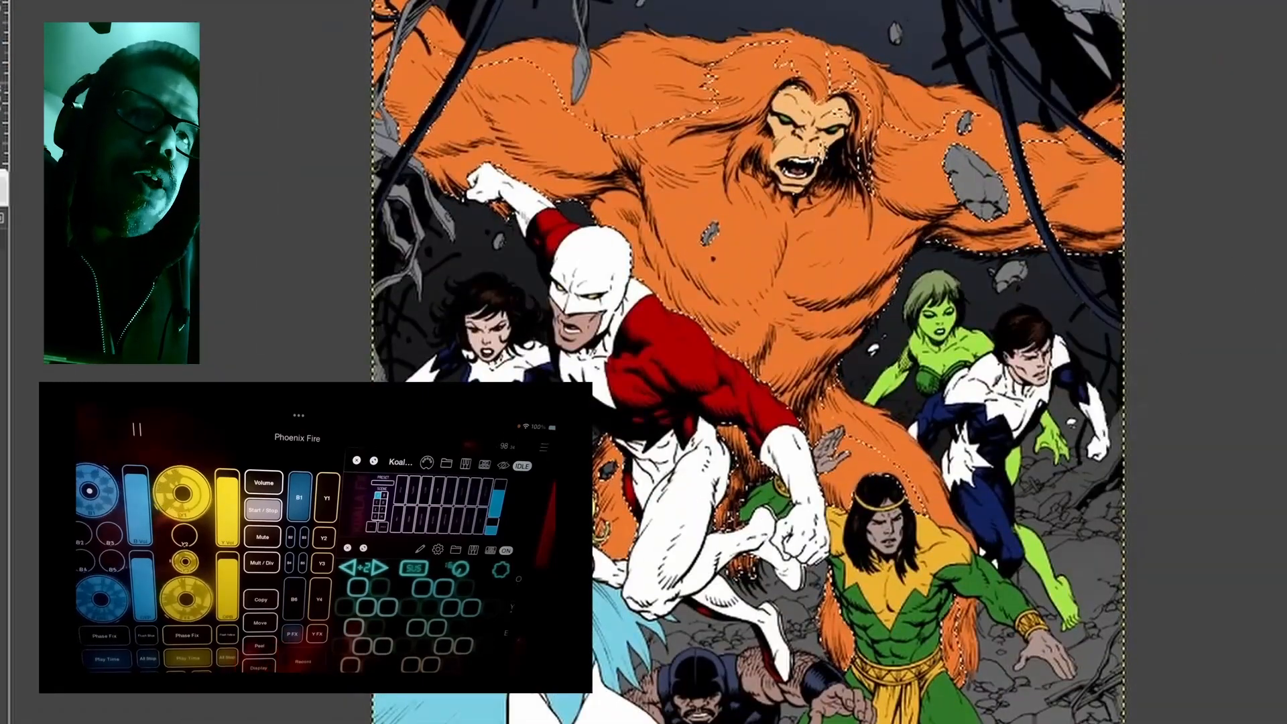
pyautogui.scroll(3, 590, 135)
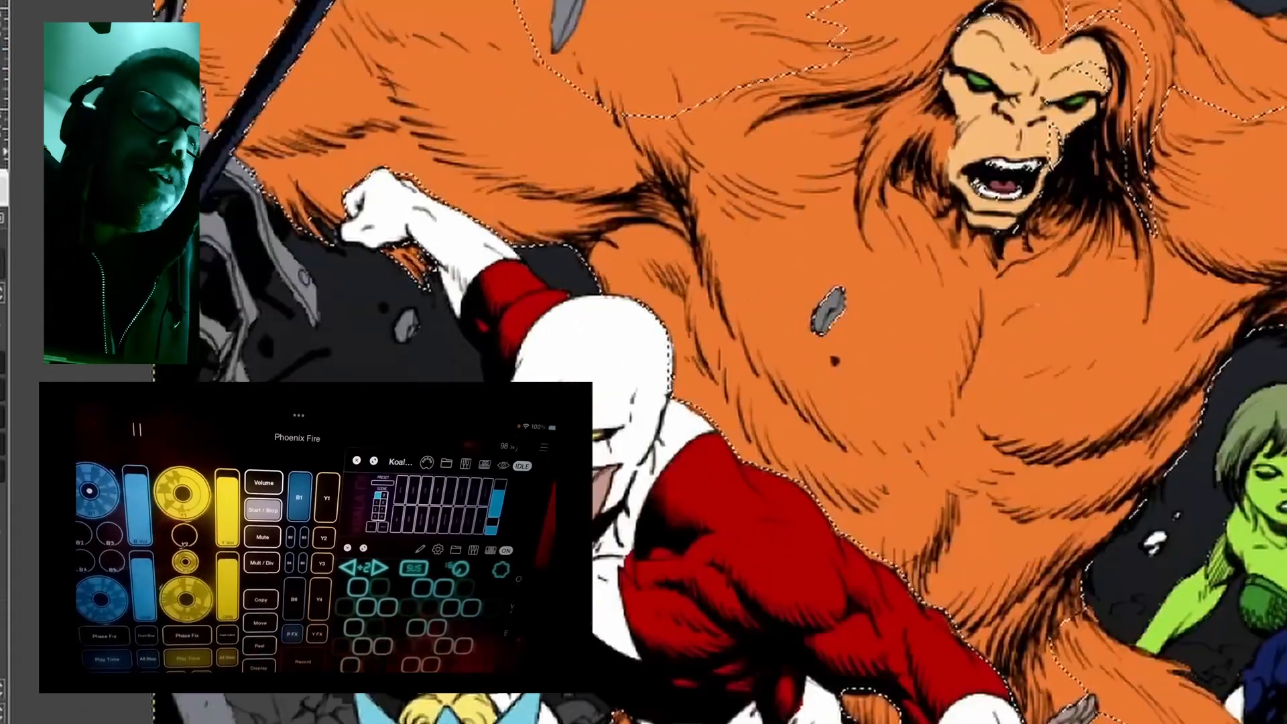
pyautogui.scroll(-3, 754, 42)
pyautogui.moveTo(754, 41)
pyautogui.mouseDown()
pyautogui.moveTo(379, 115)
pyautogui.moveTo(797, 268)
pyautogui.moveTo(1066, 215)
pyautogui.moveTo(673, 416)
pyautogui.mouseUp()
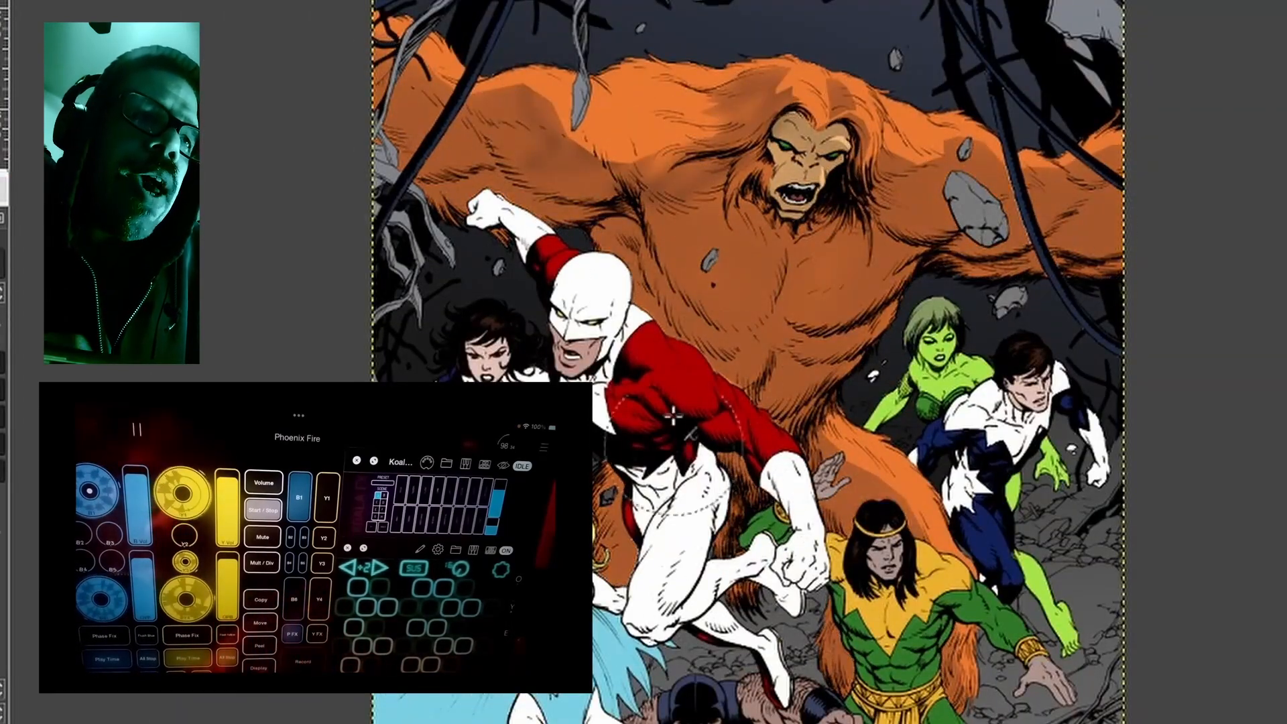
# Add softer dark shading across the beast's arms and chest, and clear the selection.
pyautogui.moveTo(500, 131)
pyautogui.mouseDown()
pyautogui.moveTo(589, 191)
pyautogui.moveTo(429, 158)
pyautogui.moveTo(742, 374)
pyautogui.moveTo(1052, 245)
pyautogui.moveTo(1109, 245)
pyautogui.mouseUp()
pyautogui.moveTo(737, 282)
pyautogui.mouseDown()
pyautogui.moveTo(435, 188)
pyautogui.moveTo(985, 261)
pyautogui.moveTo(1086, 228)
pyautogui.moveTo(792, 245)
pyautogui.mouseUp()
pyautogui.hotkey('ctrl', 'shift', 'a')
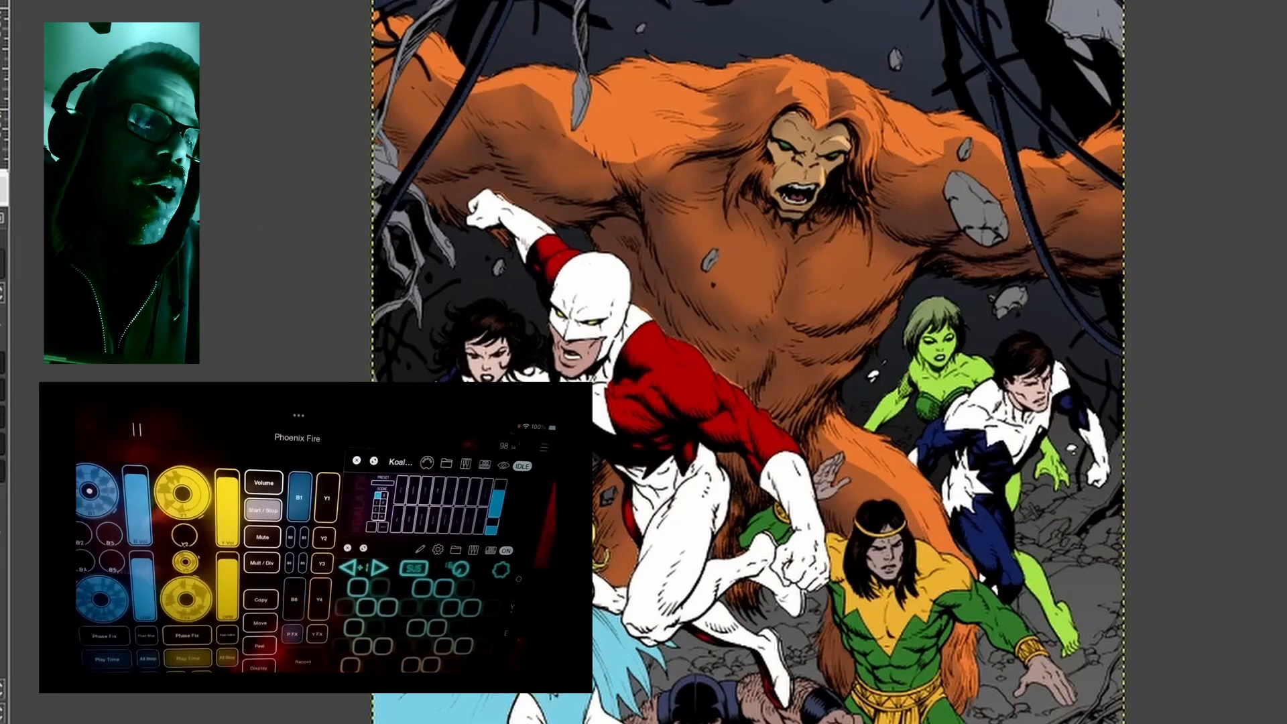
# Add the headband hero's green sleeve and torso, yellow chest and dark hair to the current selection.
pyautogui.press('-')
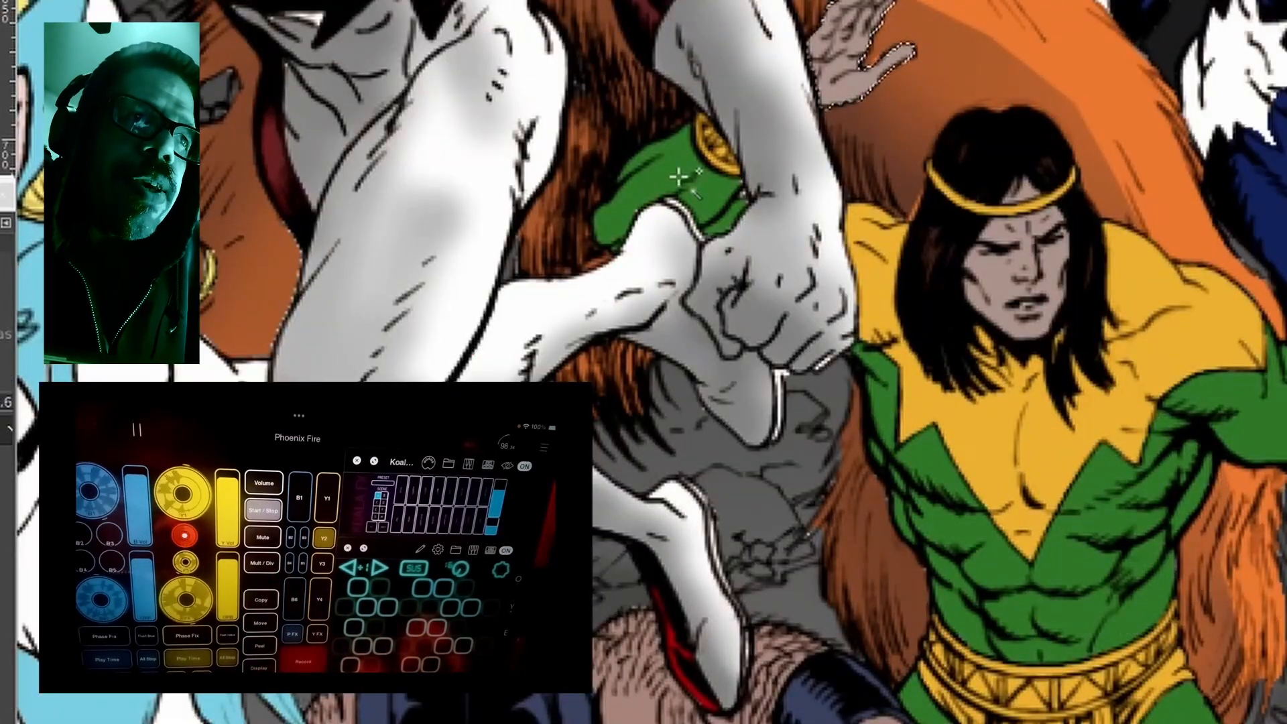
pyautogui.keyDown('shift'); pyautogui.click(679, 177); pyautogui.keyUp('shift')
pyautogui.keyDown('shift'); pyautogui.click(881, 268); pyautogui.keyUp('shift')
pyautogui.keyDown('shift'); pyautogui.click(965, 563); pyautogui.keyUp('shift')
pyautogui.hscroll(2, 979, 670)
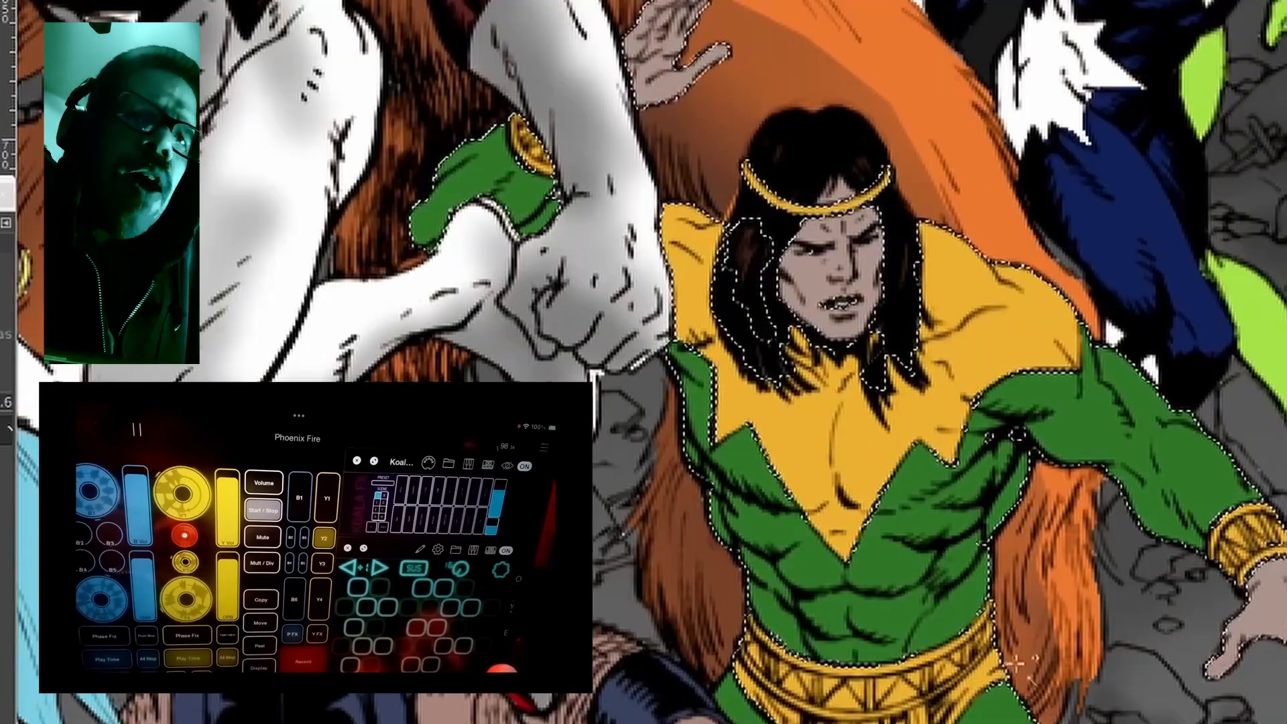
pyautogui.scroll(-5, 978, 717)
pyautogui.keyDown('shift'); pyautogui.click(754, 386); pyautogui.keyUp('shift')
pyautogui.scroll(-1, 965, 536)
pyautogui.scroll(5, 871, 335)
pyautogui.keyDown('shift'); pyautogui.click(828, 94); pyautogui.keyUp('shift')
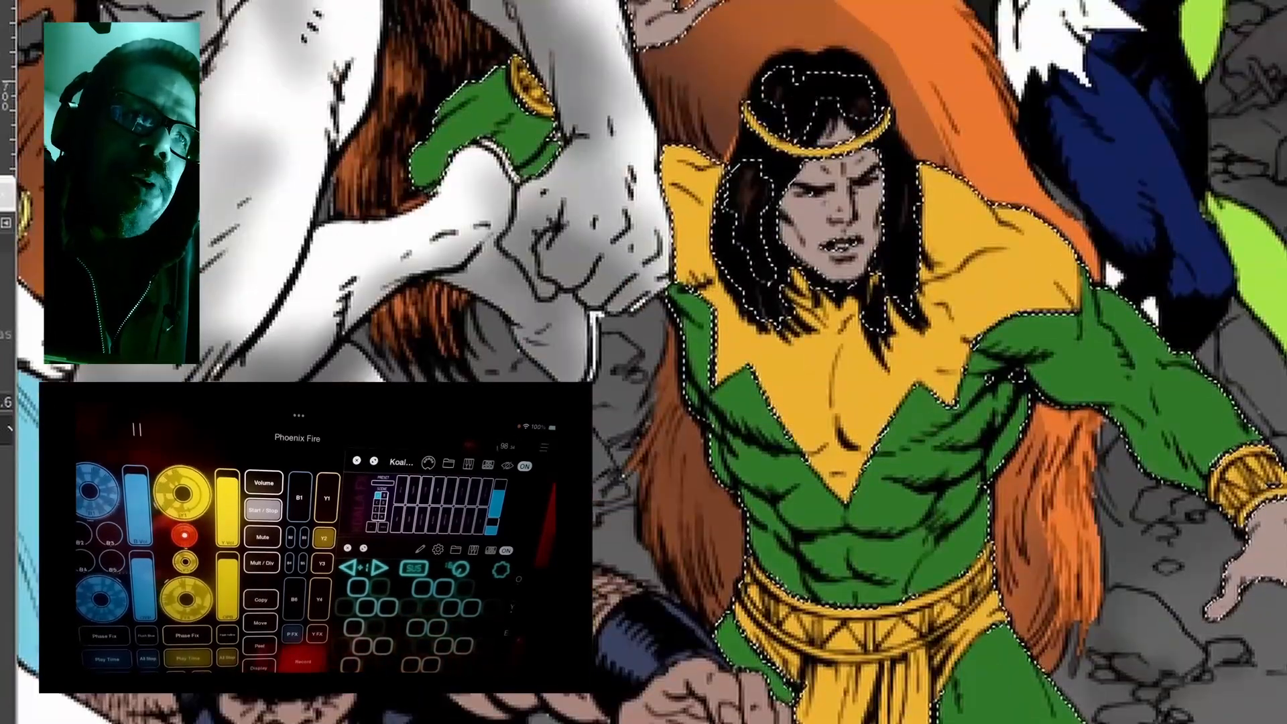
pyautogui.scroll(-1, 549, 373)
pyautogui.hotkey('alt', 's')
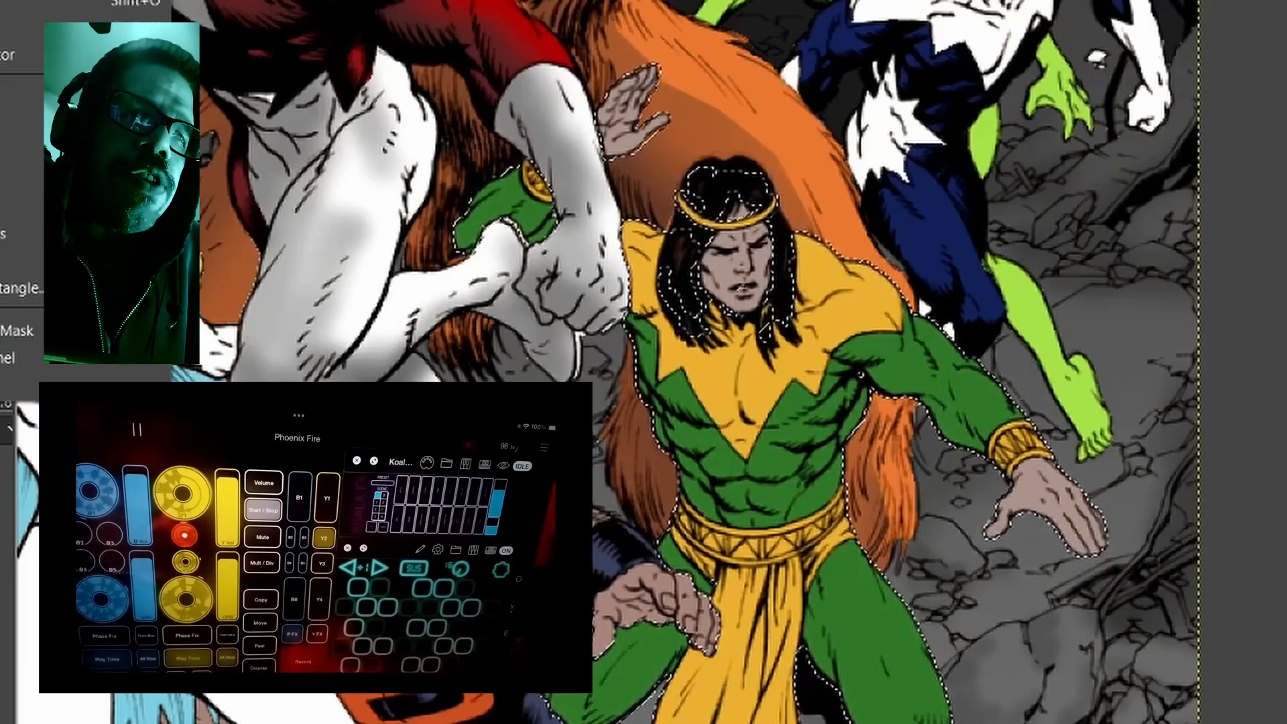
pyautogui.press('Escape')
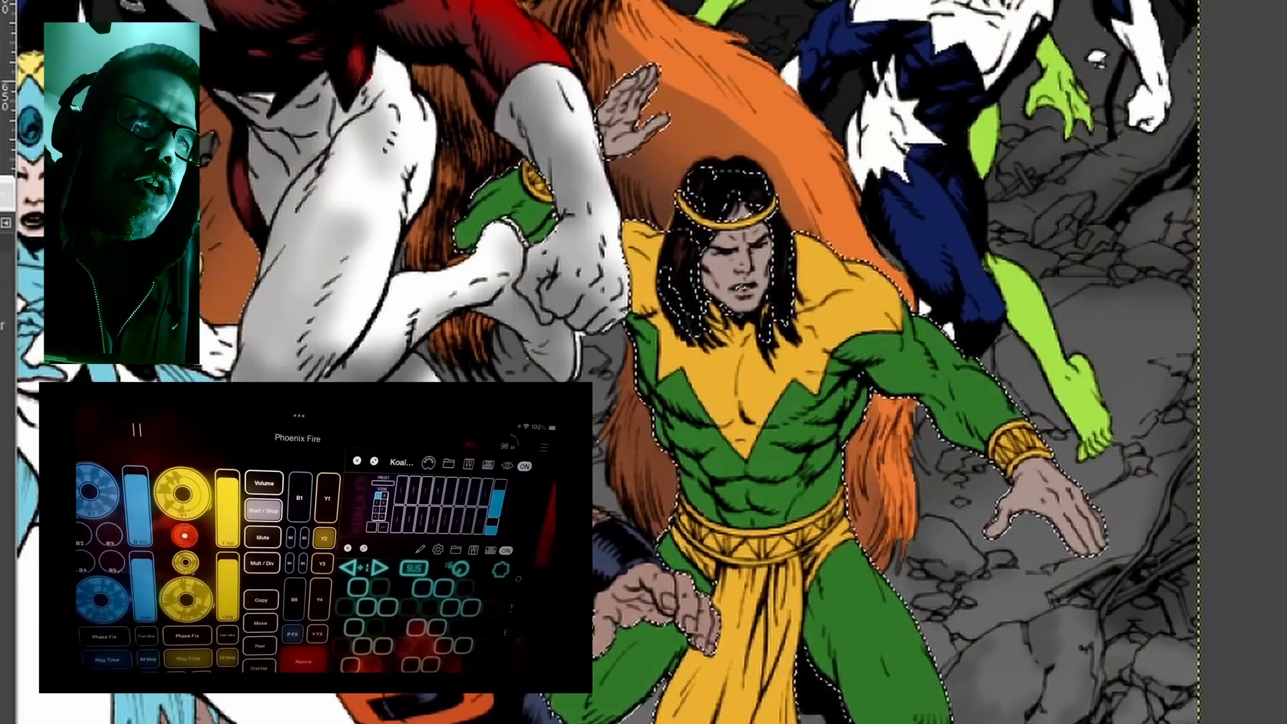
pyautogui.hotkey('ctrl', 'c')
pyautogui.hotkey('ctrl', 'v')
pyautogui.hotkey('ctrl', 'z')
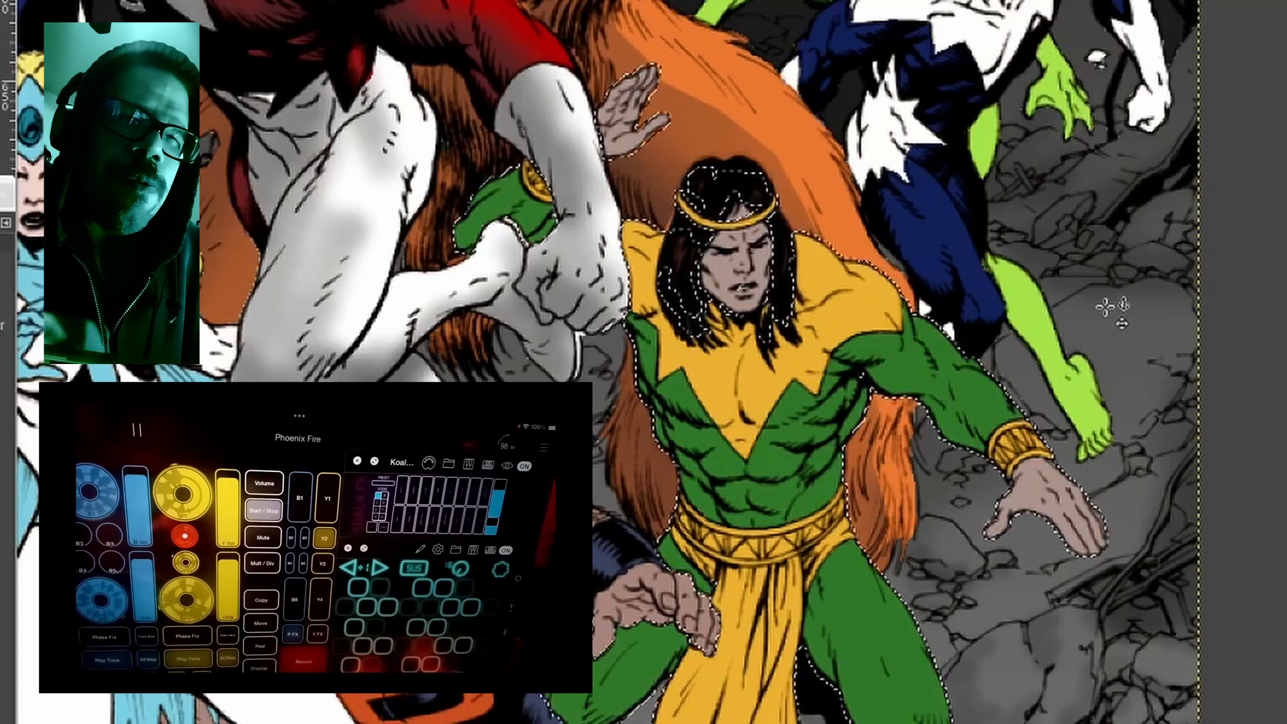
# Airbrush soft shadows within the selection over the headband hero's face, yellow chest, green torso, sleeve and outstretched hand.
pyautogui.scroll(-5, 1113, 308)
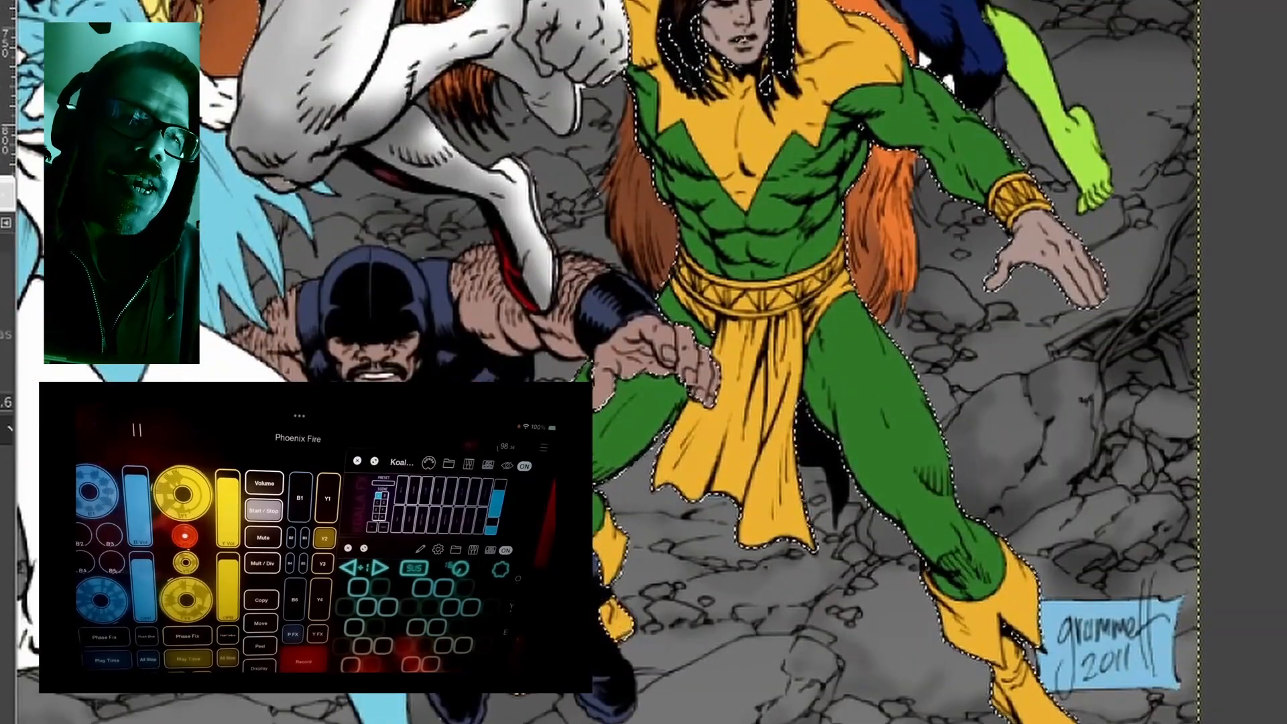
pyautogui.scroll(3, 1185, 514)
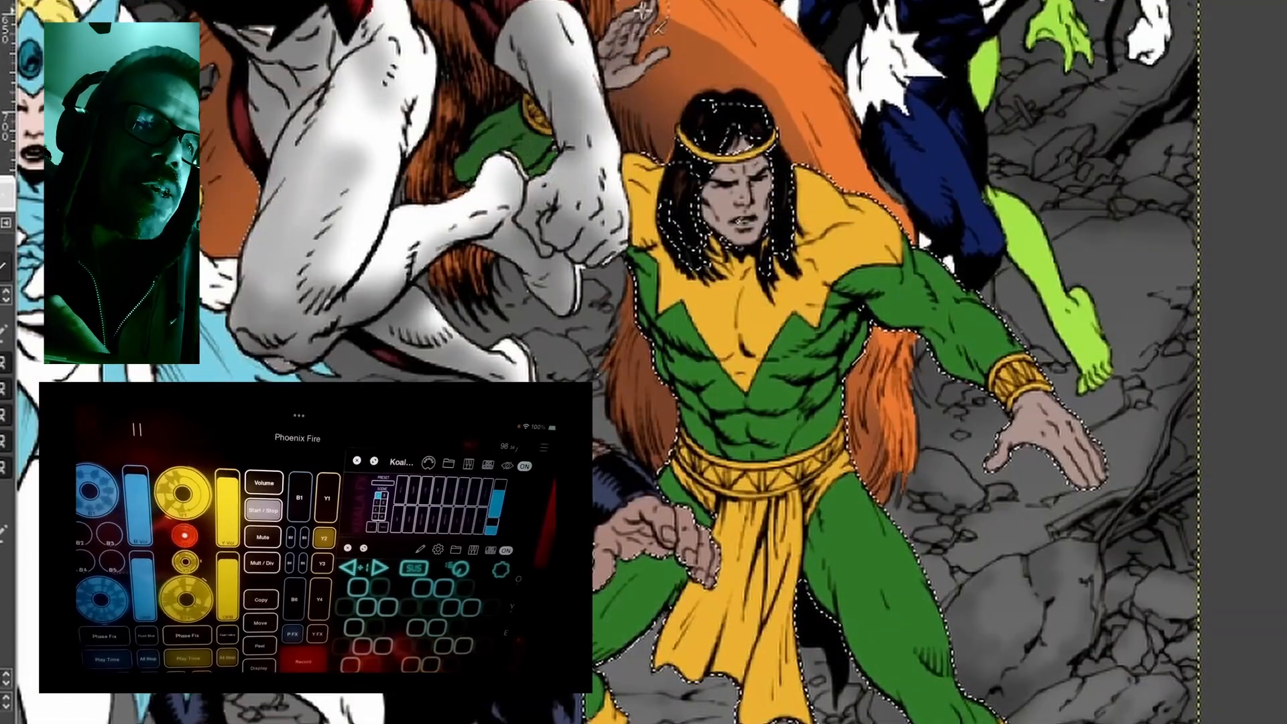
pyautogui.moveTo(691, 127)
pyautogui.mouseDown()
pyautogui.moveTo(717, 221)
pyautogui.moveTo(647, 201)
pyautogui.moveTo(670, 308)
pyautogui.moveTo(746, 396)
pyautogui.moveTo(709, 436)
pyautogui.mouseUp()
pyautogui.moveTo(695, 496)
pyautogui.mouseDown()
pyautogui.moveTo(697, 630)
pyautogui.moveTo(717, 529)
pyautogui.moveTo(798, 472)
pyautogui.moveTo(819, 231)
pyautogui.mouseUp()
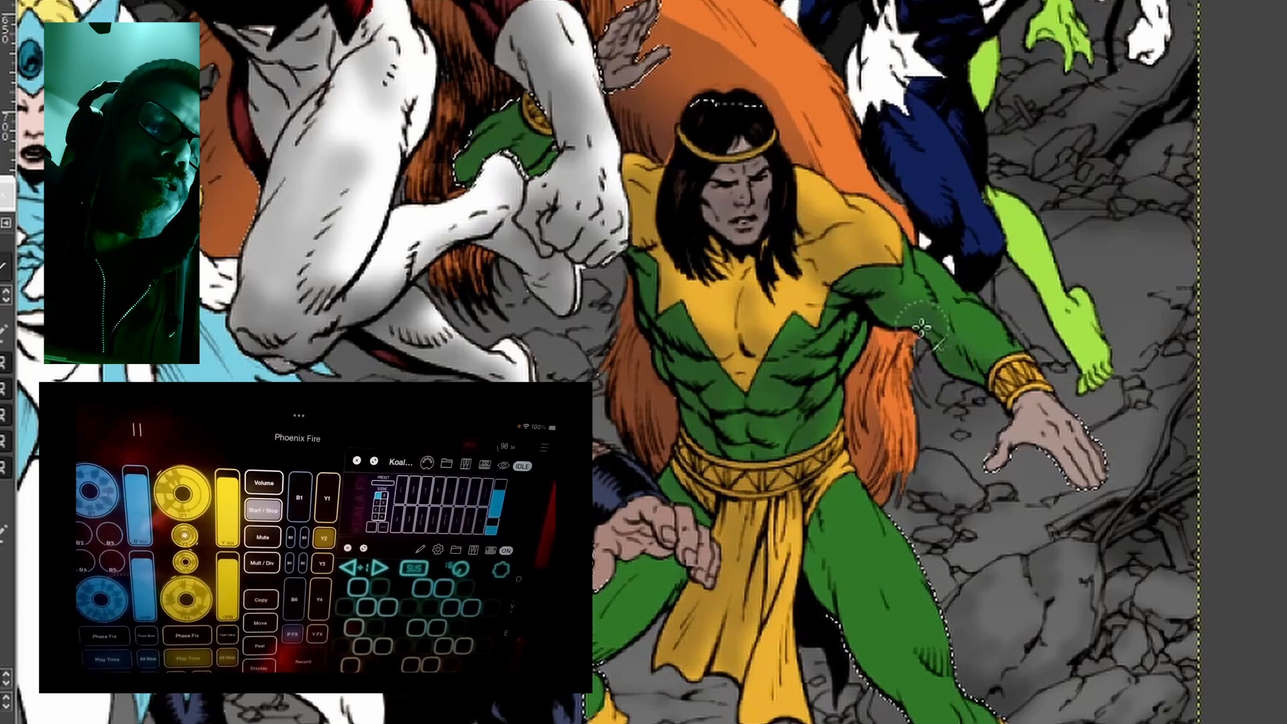
pyautogui.moveTo(1054, 469); pyautogui.dragTo(1072, 483)
# Shade the headband hero's outstretched green leg and its yellow boot with soft dark strokes.
pyautogui.scroll(-5, 1072, 483)
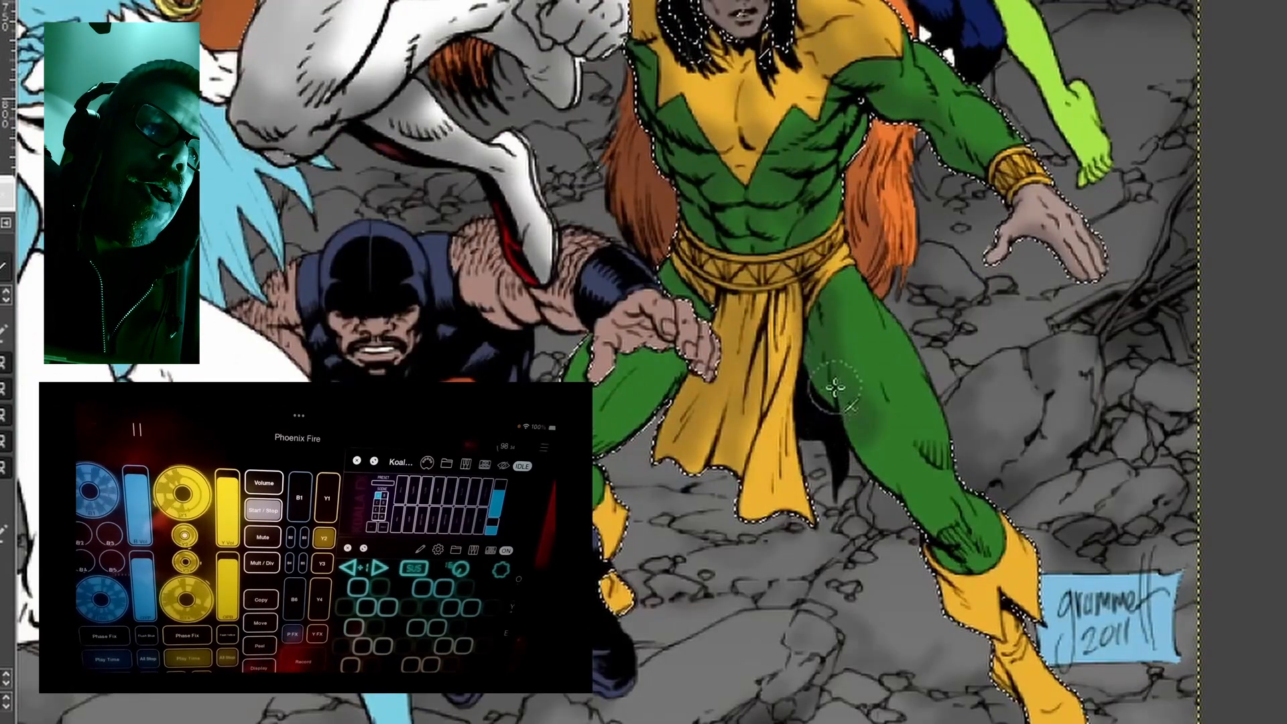
pyautogui.moveTo(834, 389); pyautogui.dragTo(940, 521)
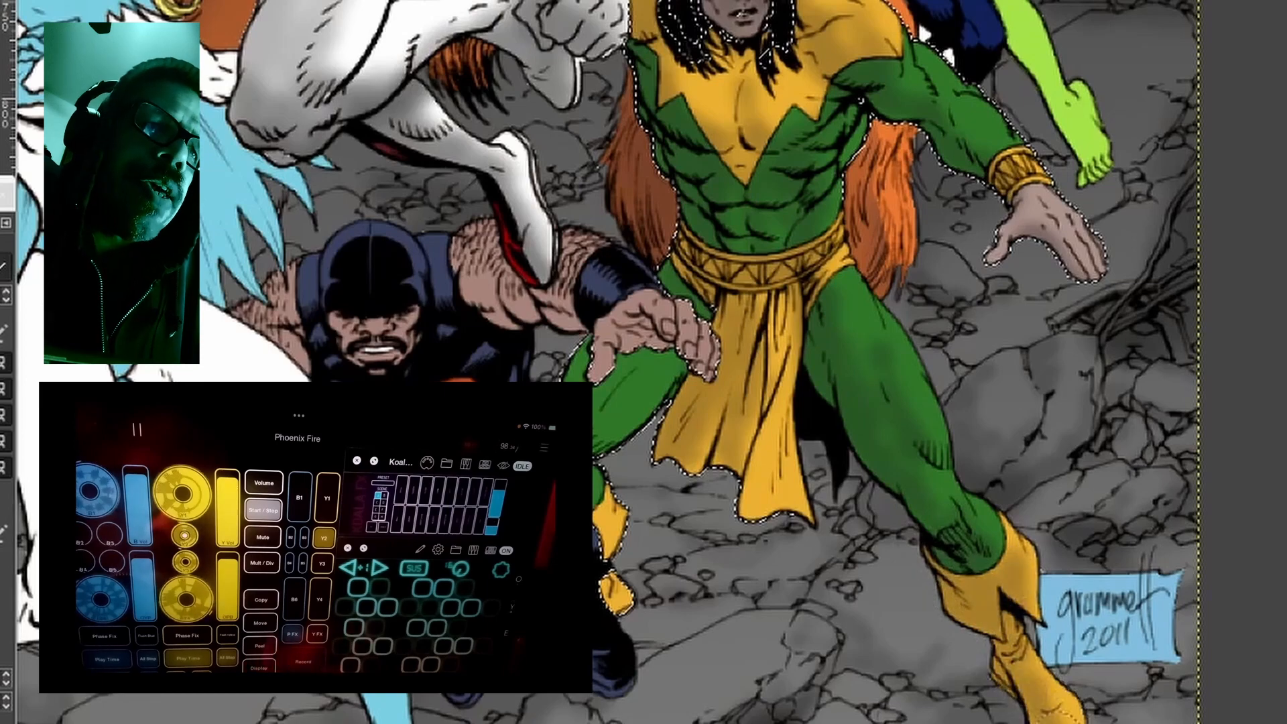
pyautogui.moveTo(1004, 693)
pyautogui.mouseDown()
pyautogui.moveTo(979, 627)
pyautogui.moveTo(825, 405)
pyautogui.moveTo(814, 355)
pyautogui.mouseUp()
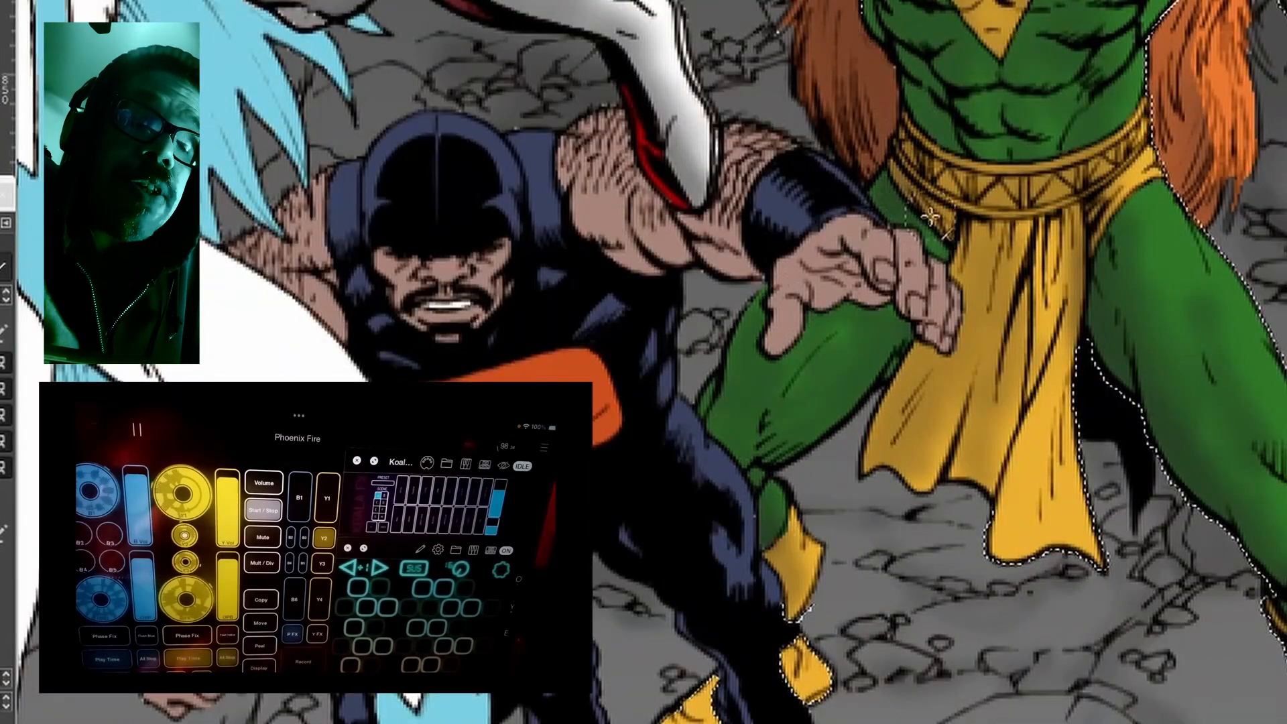
# Airbrush shadows over the headband hero's belt and hanging yellow cloth, bent green leg and rear yellow boots.
pyautogui.moveTo(1089, 183)
pyautogui.mouseDown()
pyautogui.moveTo(993, 288)
pyautogui.moveTo(985, 382)
pyautogui.moveTo(888, 509)
pyautogui.mouseUp()
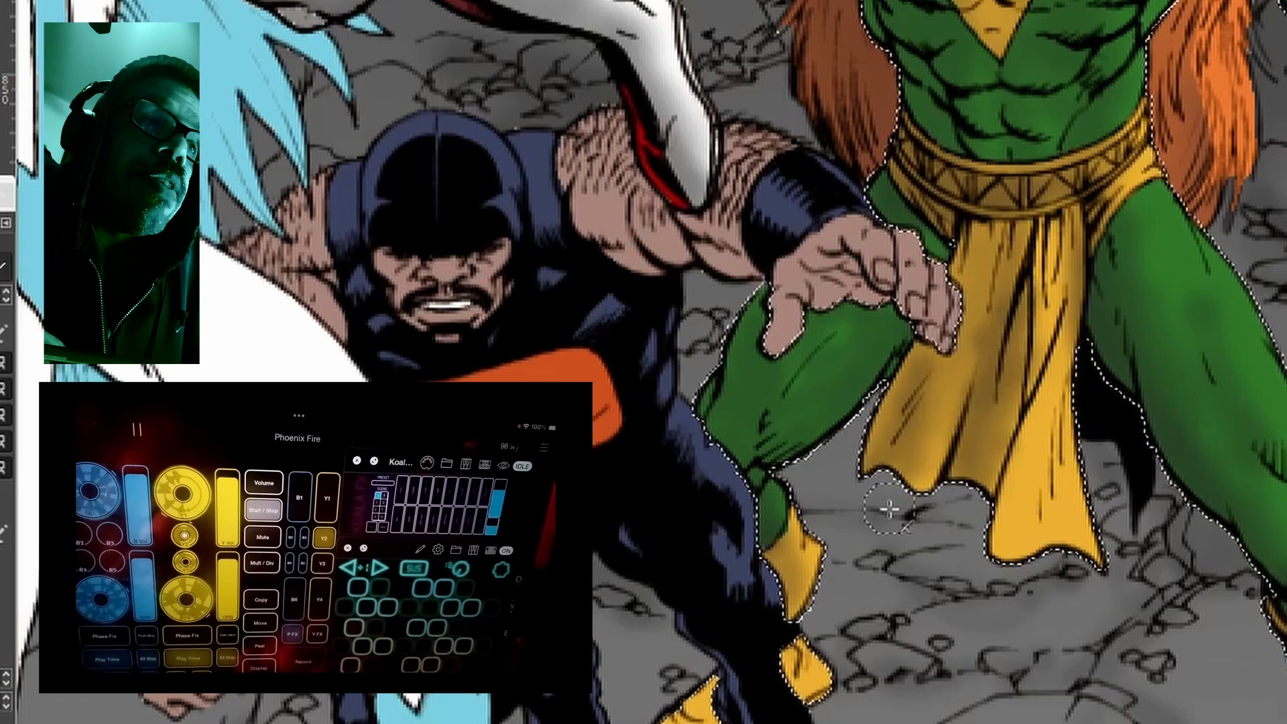
pyautogui.scroll(-3, 787, 630)
pyautogui.moveTo(724, 557); pyautogui.dragTo(670, 596)
pyautogui.moveTo(781, 498); pyautogui.dragTo(731, 498)
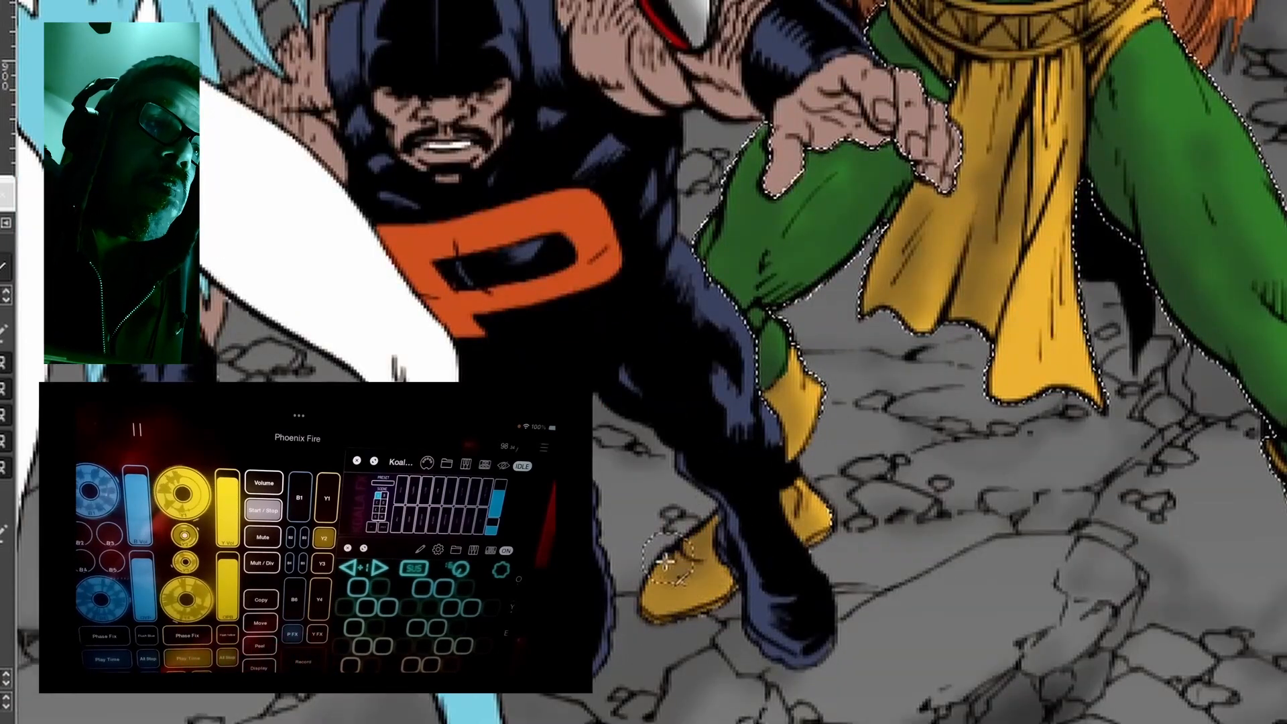
# Deepen the shadows on the headband hero's shoulders, outstretched sleeve and side of the torso, and clear the selection.
pyautogui.hscroll(2, 1034, 569)
pyautogui.scroll(6, 1032, 566)
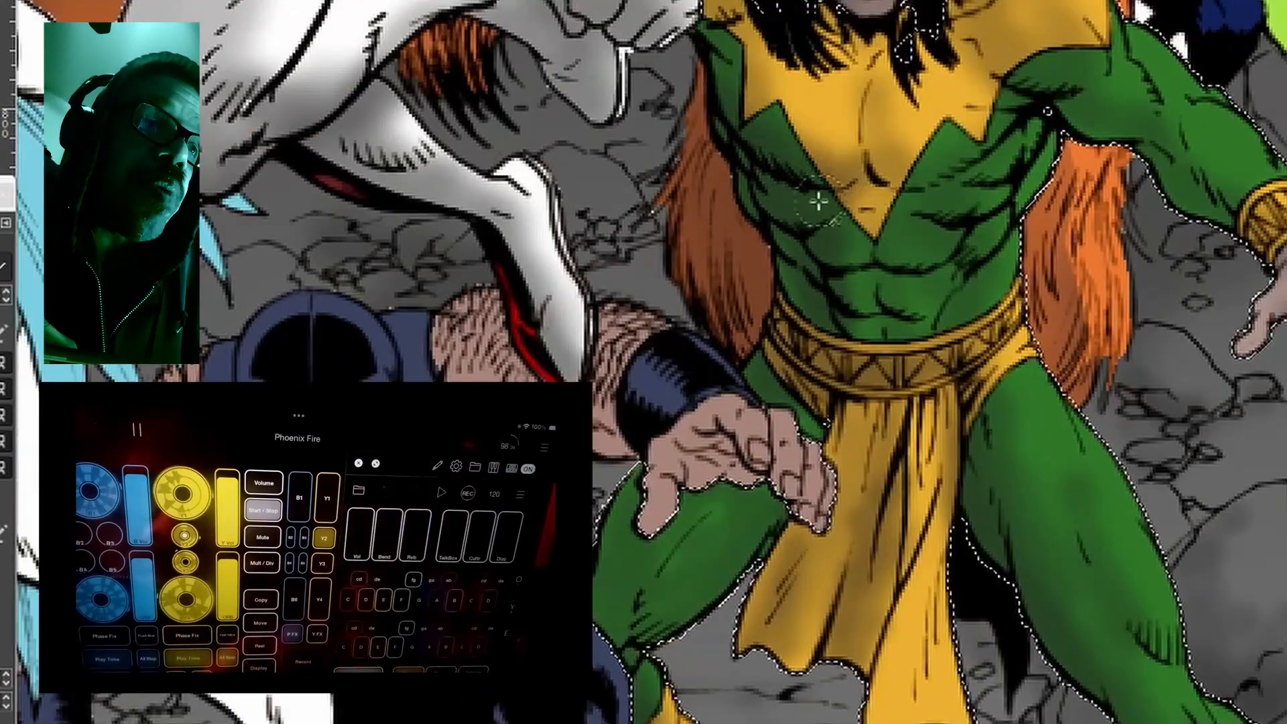
pyautogui.moveTo(982, 26)
pyautogui.mouseDown()
pyautogui.moveTo(868, 127)
pyautogui.moveTo(714, 15)
pyautogui.mouseUp()
pyautogui.moveTo(1059, 104)
pyautogui.mouseDown()
pyautogui.moveTo(1187, 122)
pyautogui.moveTo(1276, 207)
pyautogui.mouseUp()
pyautogui.moveTo(724, 163)
pyautogui.mouseDown()
pyautogui.moveTo(738, 129)
pyautogui.moveTo(806, 243)
pyautogui.moveTo(831, 208)
pyautogui.moveTo(838, 358)
pyautogui.moveTo(778, 436)
pyautogui.mouseUp()
pyautogui.scroll(-4, 838, 513)
pyautogui.scroll(4, 876, 424)
pyautogui.hotkey('ctrl', 'd')
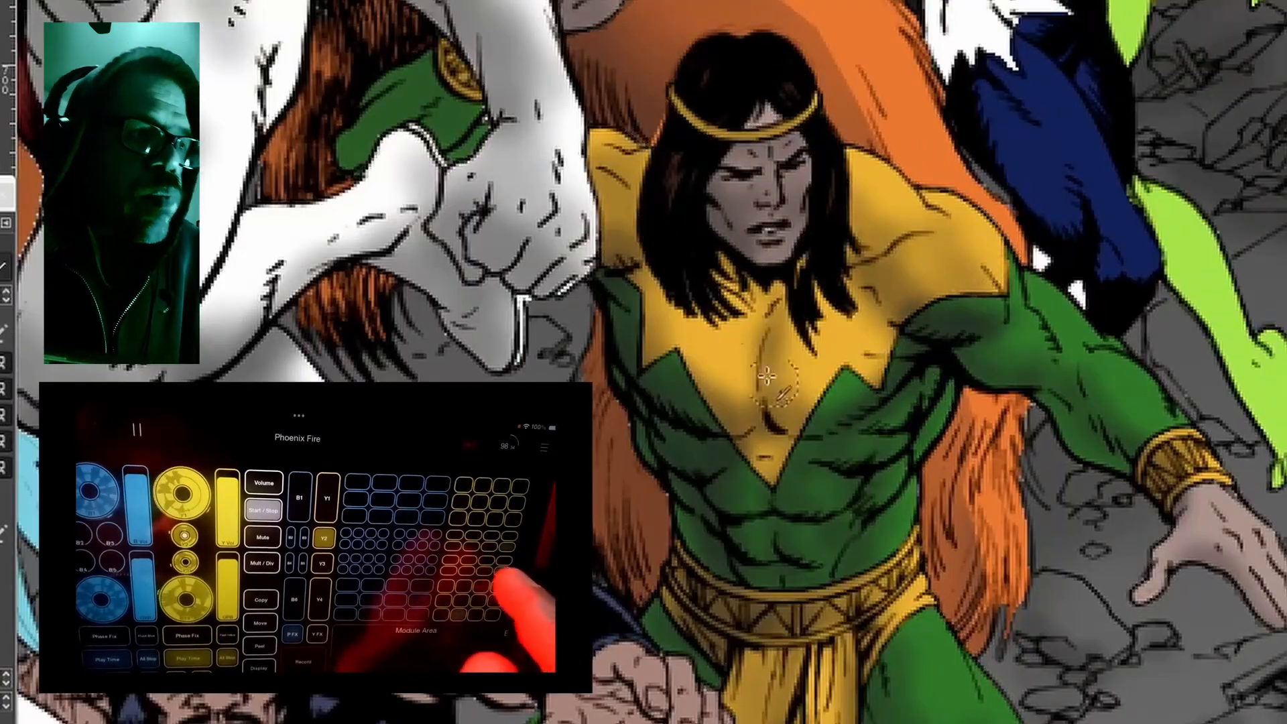
# Airbrush soft shadows onto the blonde heroine's selected light-blue headpiece, collar and upper chest.
pyautogui.scroll(-6, 816, 354)
pyautogui.scroll(12, 816, 353)
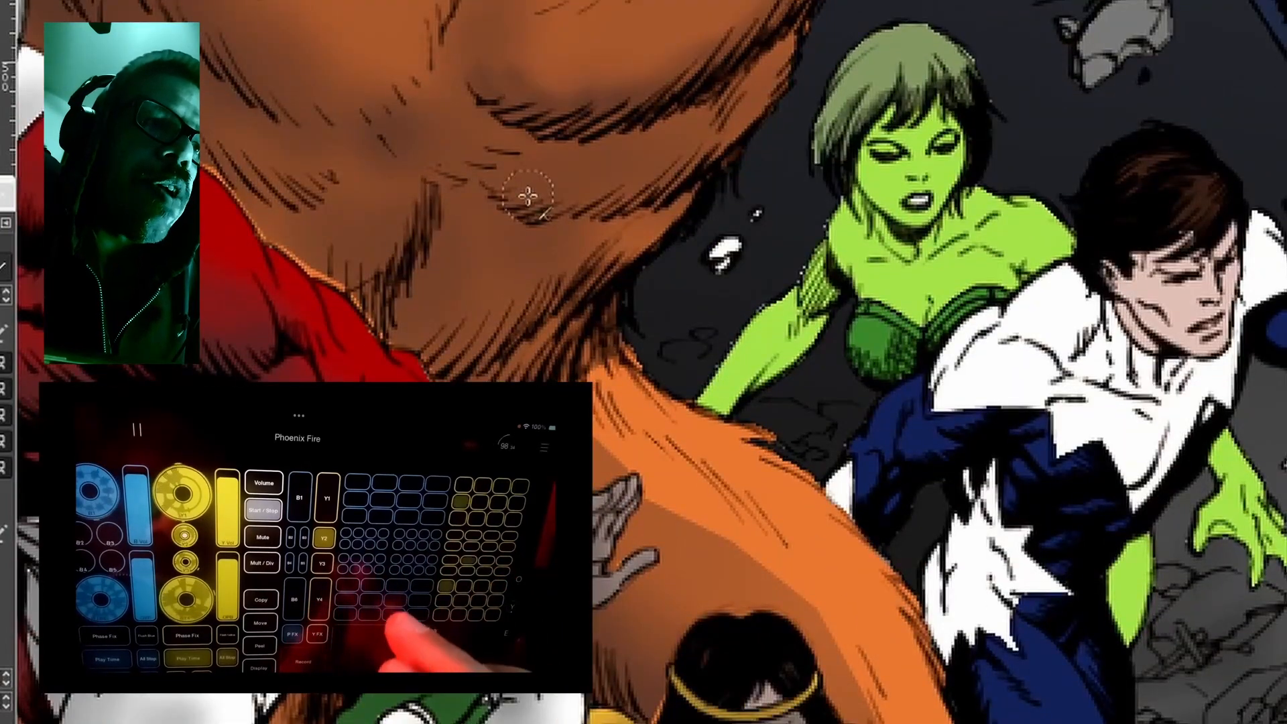
pyautogui.hotkey('ctrl', '0')
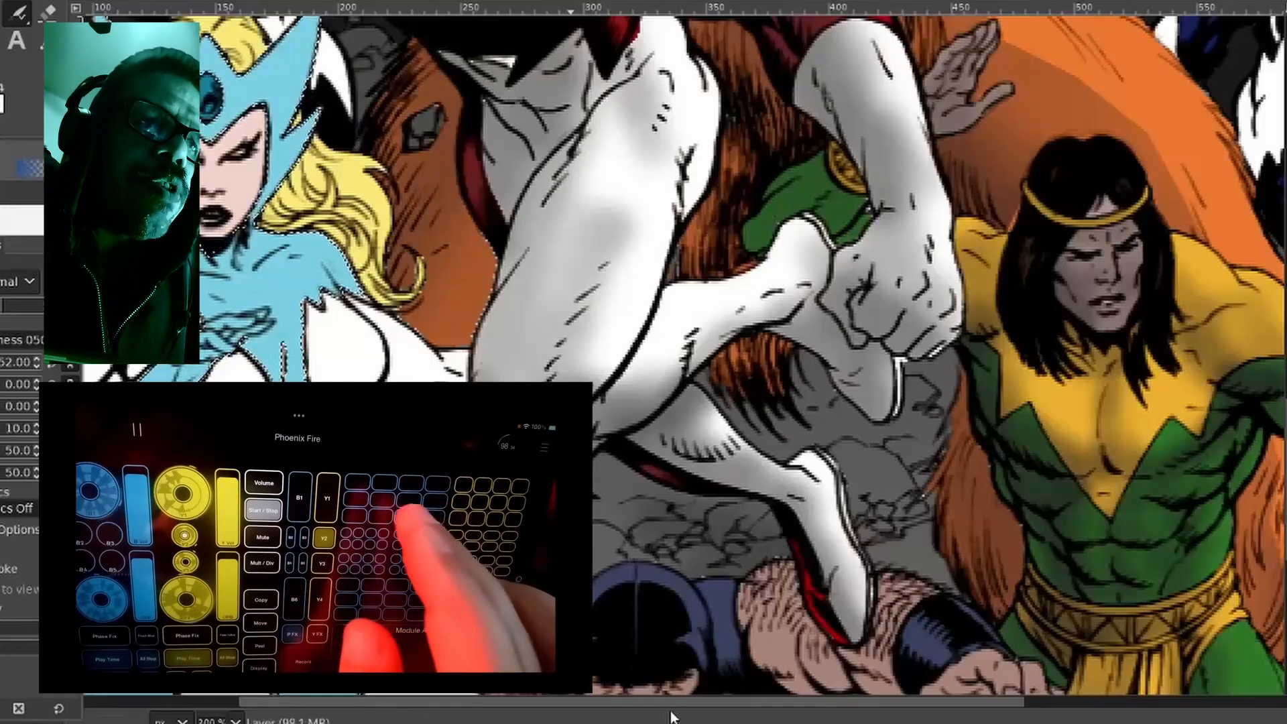
pyautogui.hscroll(-5, 684, 355)
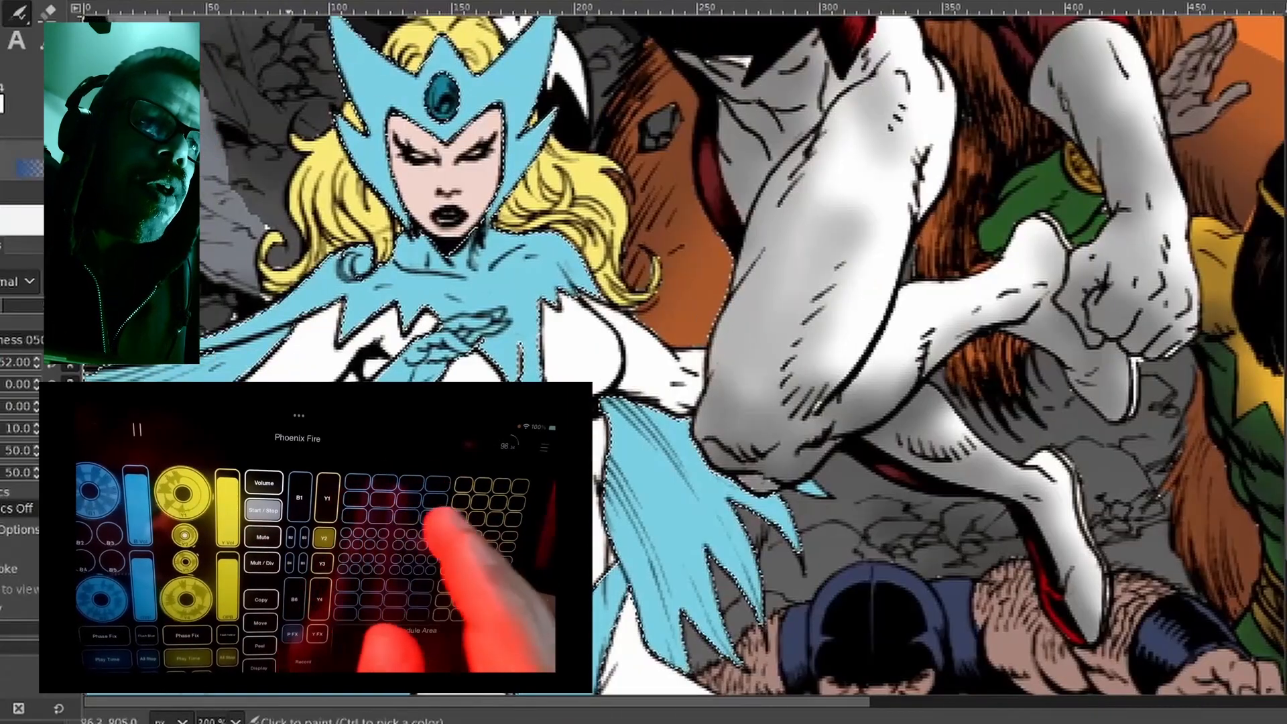
pyautogui.moveTo(420, 368); pyautogui.dragTo(403, 401)
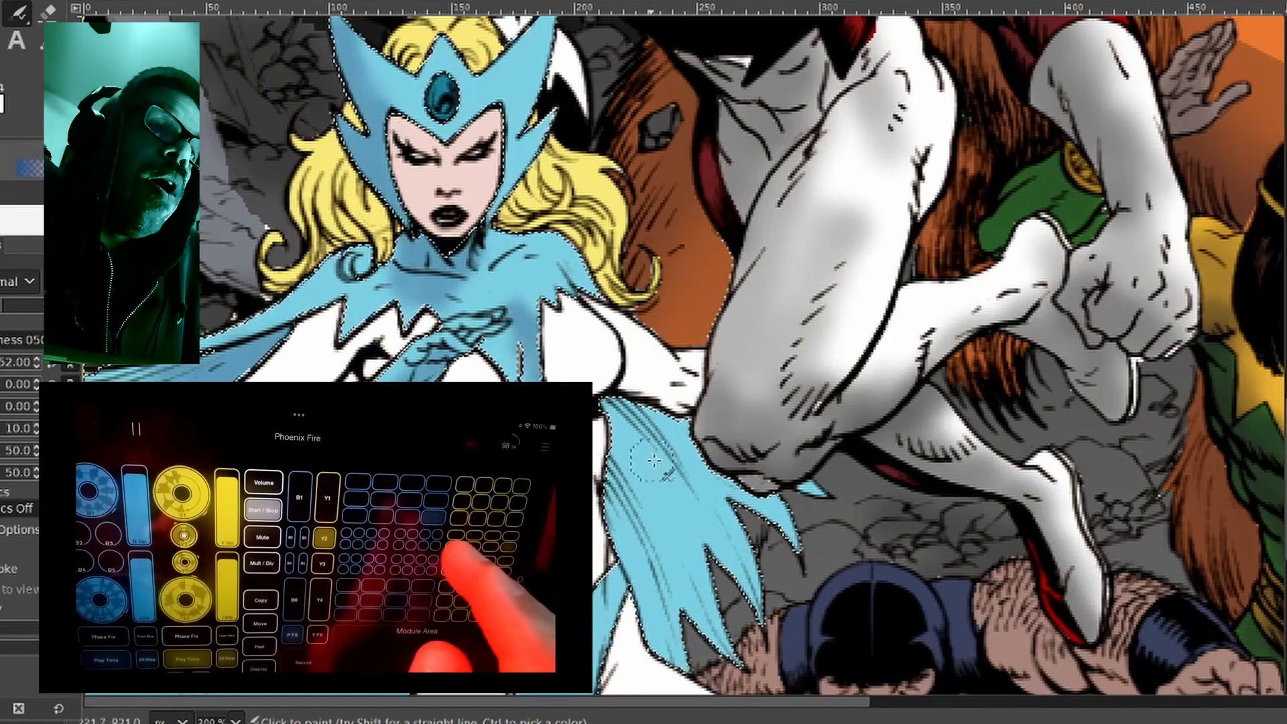
# Shade the blonde heroine's light-blue cape beneath her raised arm with soft darker strokes.
pyautogui.scroll(-5, 648, 460)
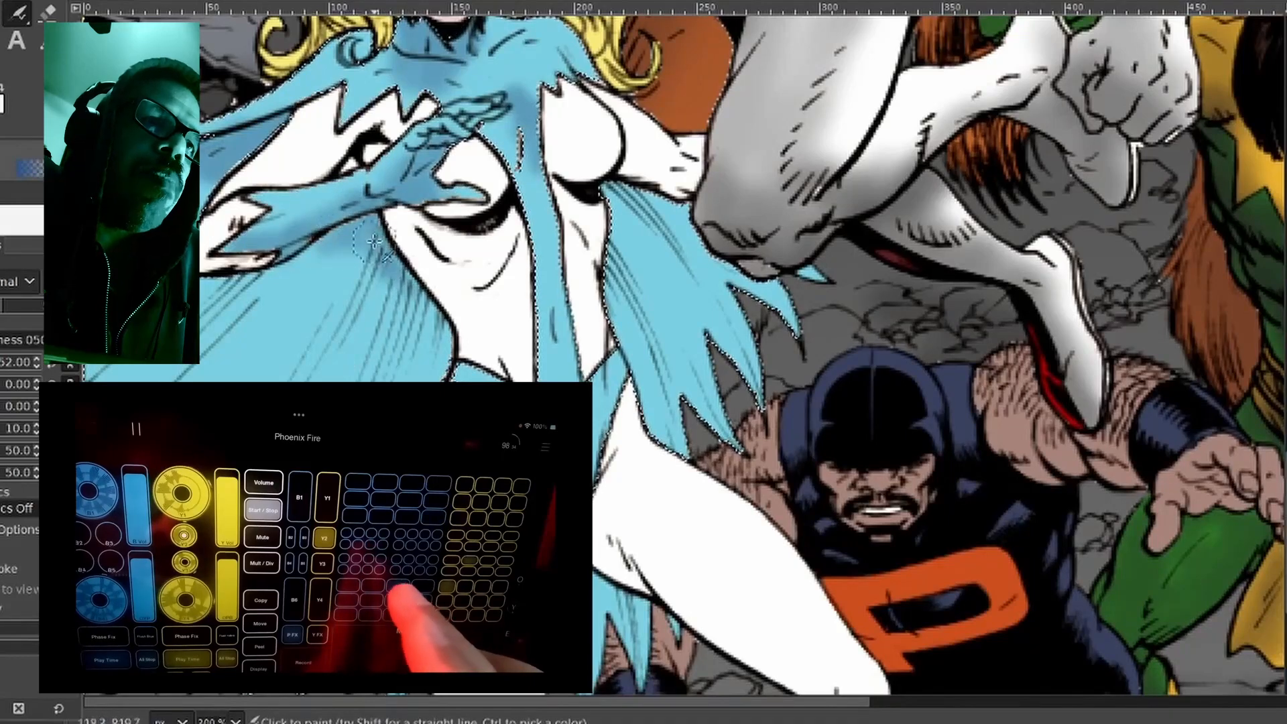
pyautogui.moveTo(403, 292)
pyautogui.mouseDown()
pyautogui.moveTo(328, 301)
pyautogui.moveTo(365, 231)
pyautogui.mouseUp()
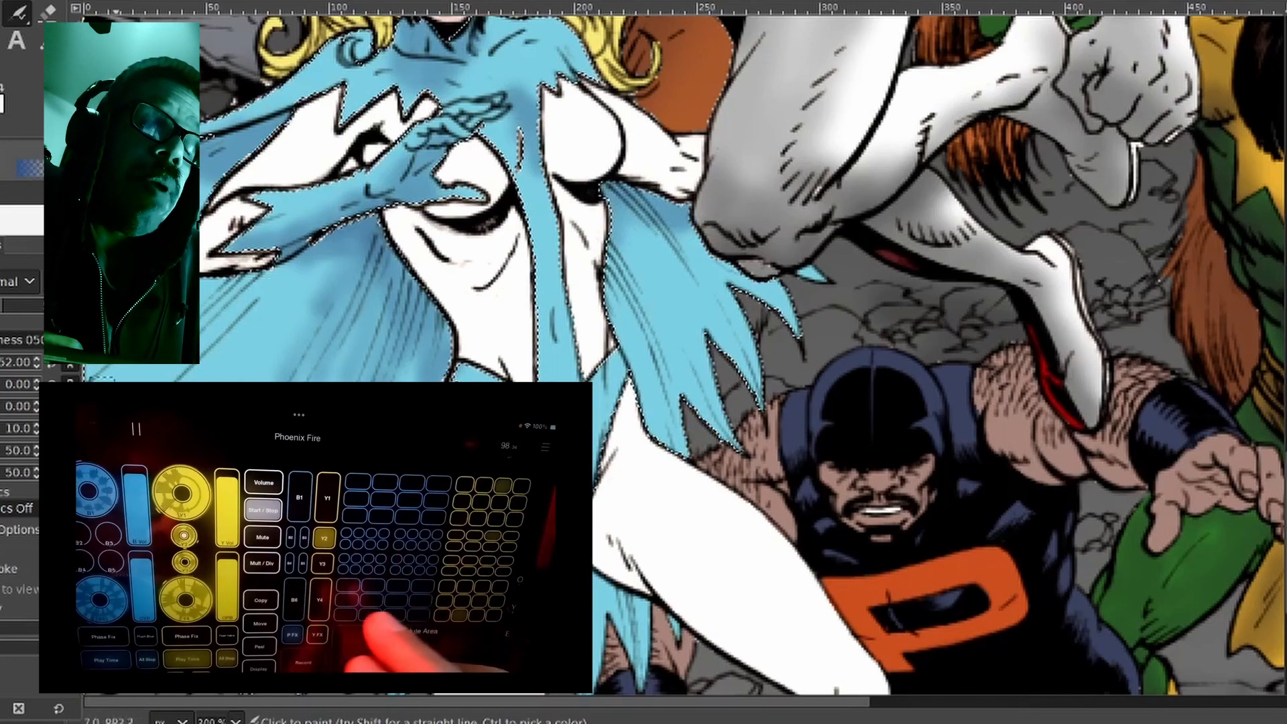
pyautogui.press('u')
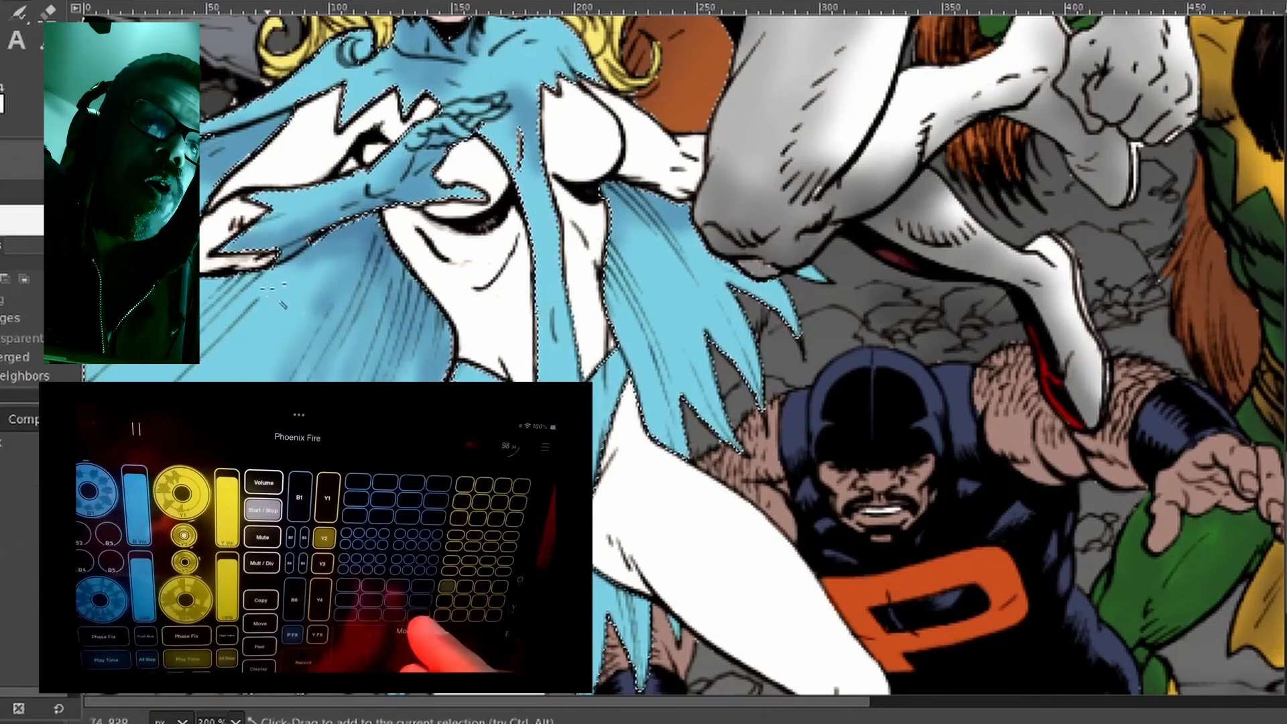
pyautogui.press('p')
# Add soft shadows to the lower part of her blue costume, the cape behind her legs and the cape edge beside her thigh.
pyautogui.scroll(-5, 563, 341)
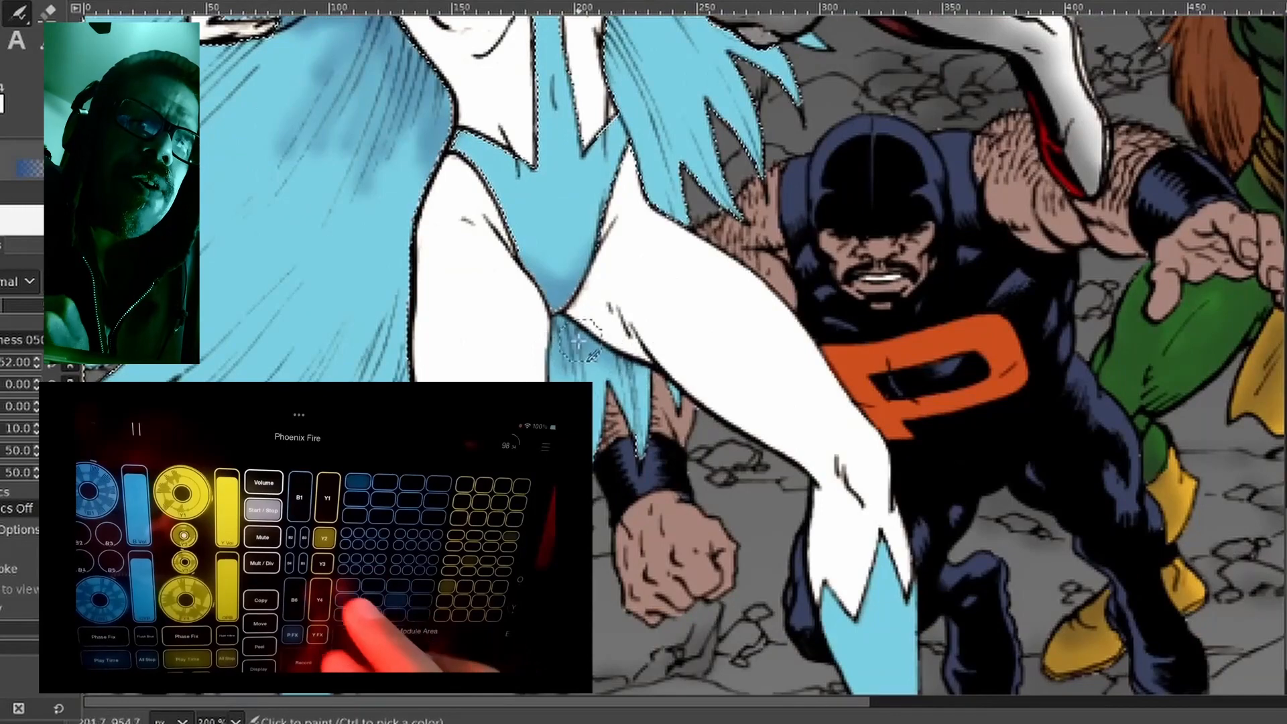
pyautogui.moveTo(553, 312); pyautogui.dragTo(561, 327)
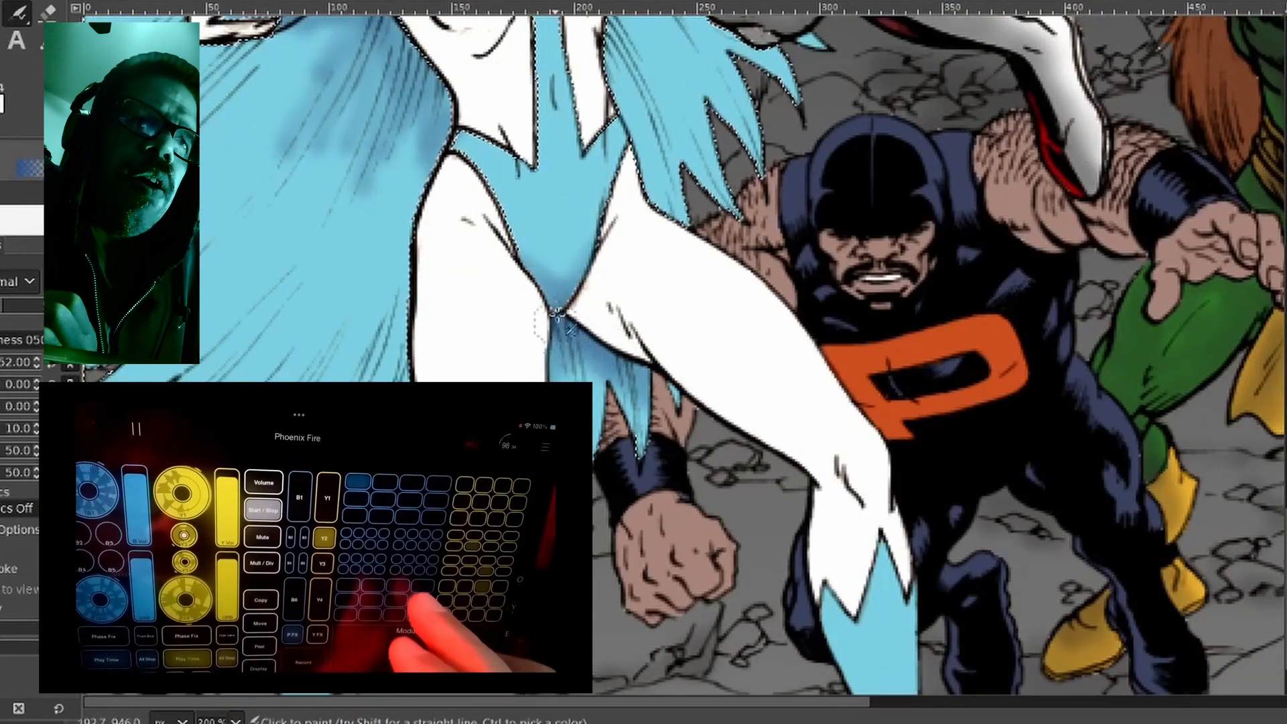
pyautogui.moveTo(424, 167); pyautogui.dragTo(389, 307)
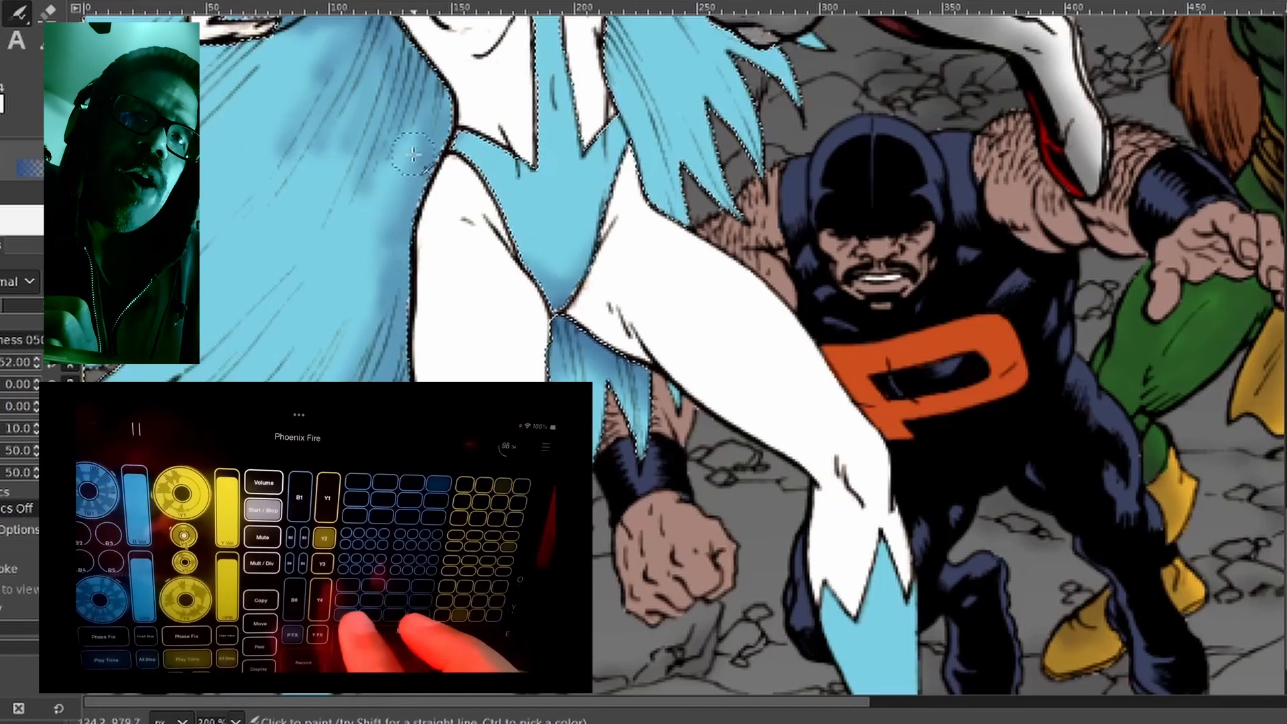
# Select the white areas of the blonde heroine's costume.
pyautogui.scroll(-3, 256, 270)
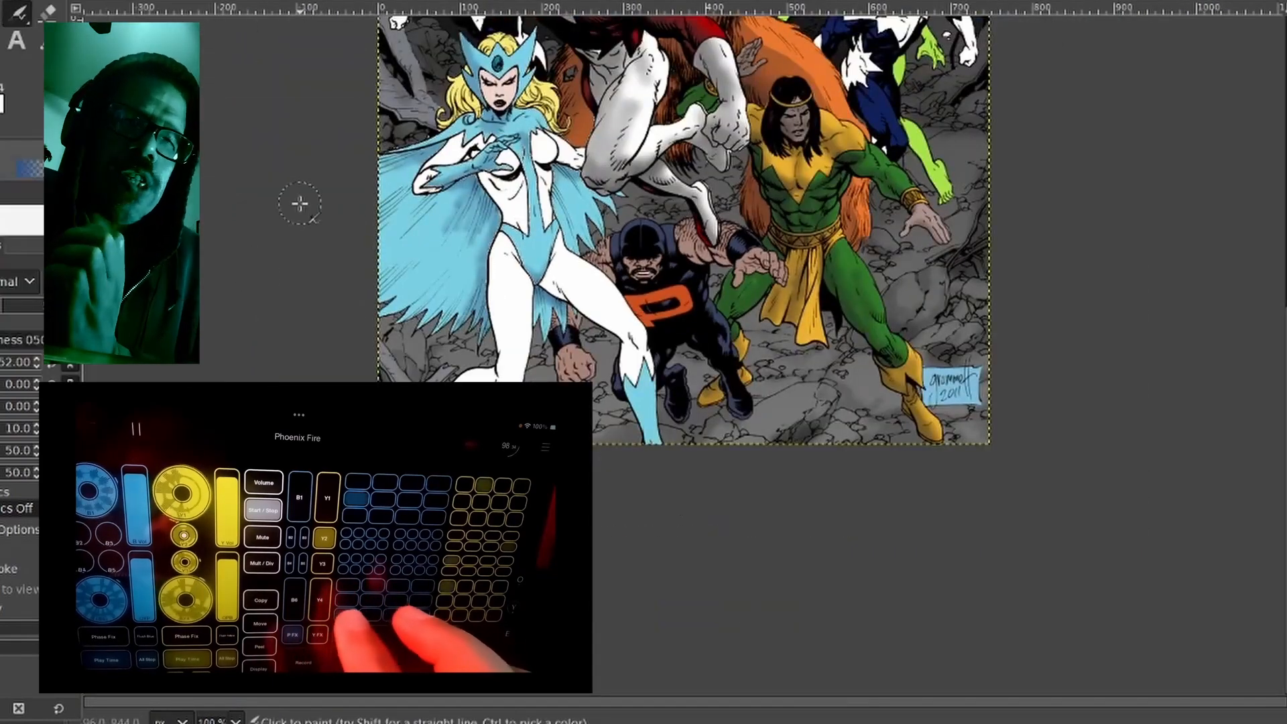
pyautogui.press('u')
pyautogui.click(514, 304)
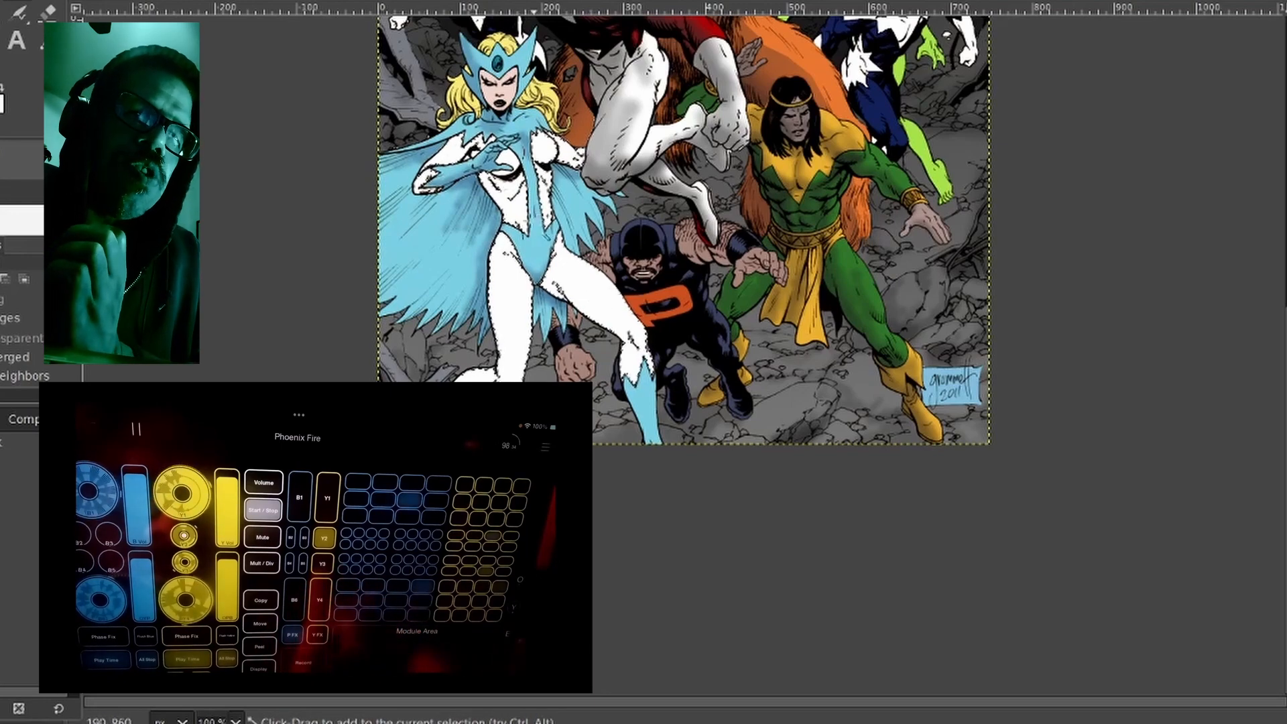
pyautogui.click(25, 212)
pyautogui.press('Return')
pyautogui.scroll(3, 502, 299)
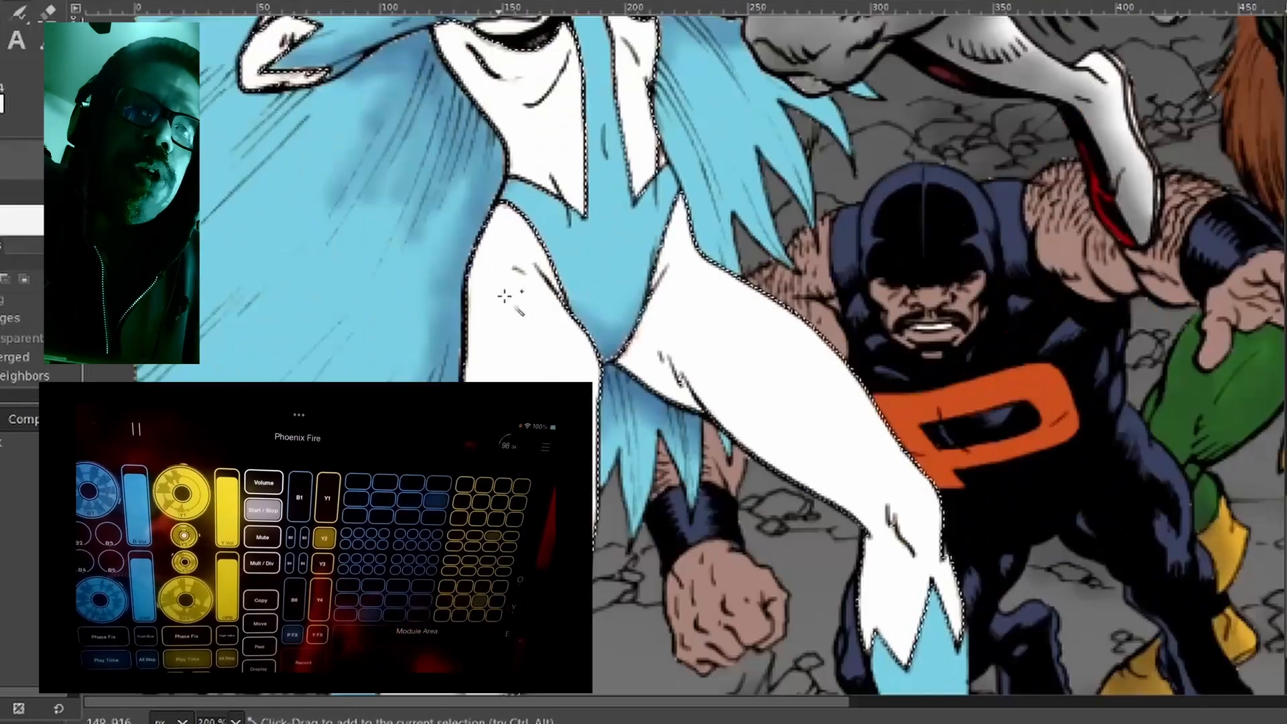
# Airbrush soft blue-gray shading along the thighs, knee and lower leg of the blonde heroine's white costume.
pyautogui.click(19, 13)
pyautogui.moveTo(597, 318)
pyautogui.mouseDown()
pyautogui.moveTo(560, 296)
pyautogui.moveTo(574, 323)
pyautogui.mouseUp()
pyautogui.moveTo(685, 394); pyautogui.dragTo(637, 355)
pyautogui.moveTo(749, 447)
pyautogui.mouseDown()
pyautogui.moveTo(855, 605)
pyautogui.moveTo(898, 550)
pyautogui.mouseUp()
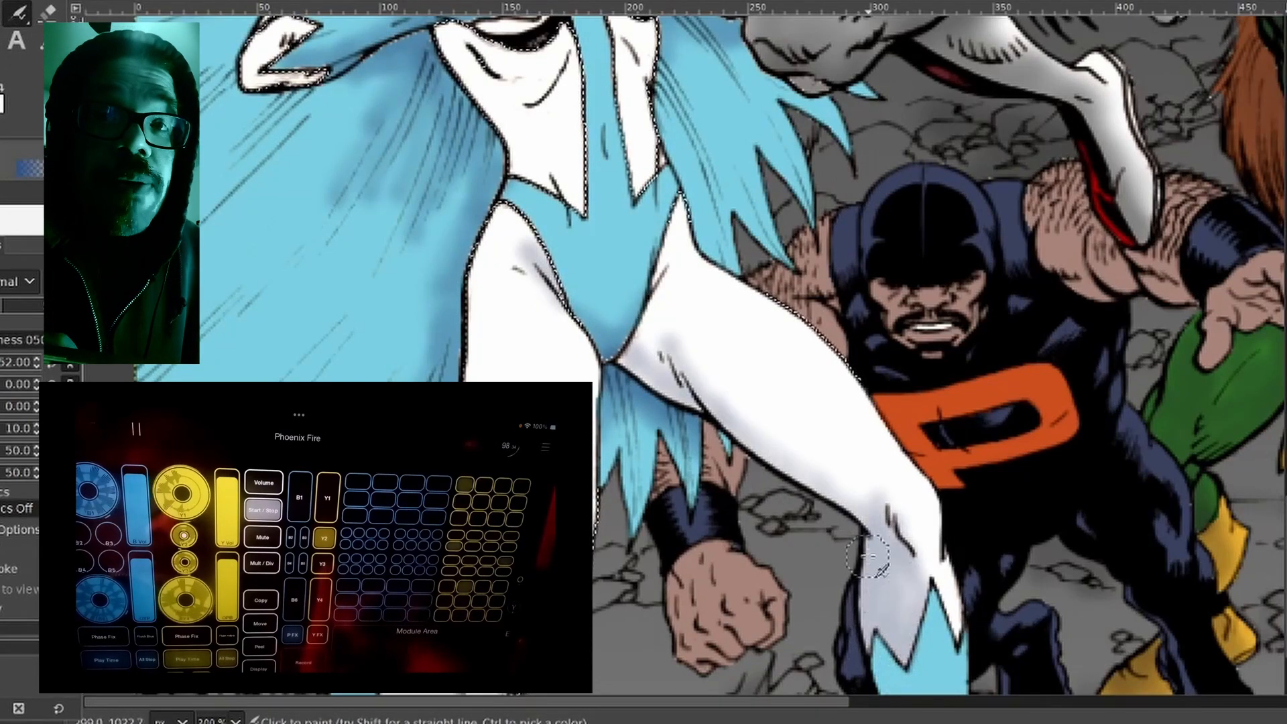
pyautogui.moveTo(863, 656)
pyautogui.mouseDown()
pyautogui.moveTo(858, 556)
pyautogui.moveTo(865, 575)
pyautogui.mouseUp()
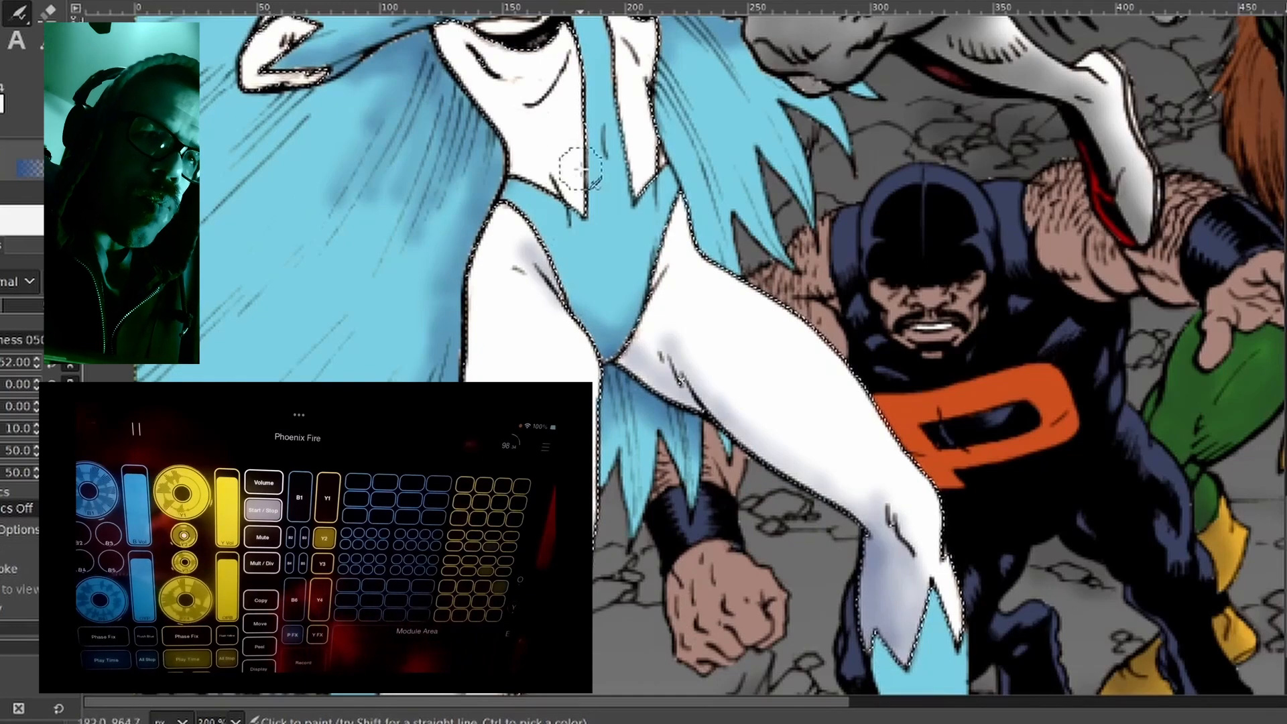
pyautogui.scroll(-3, 523, 228)
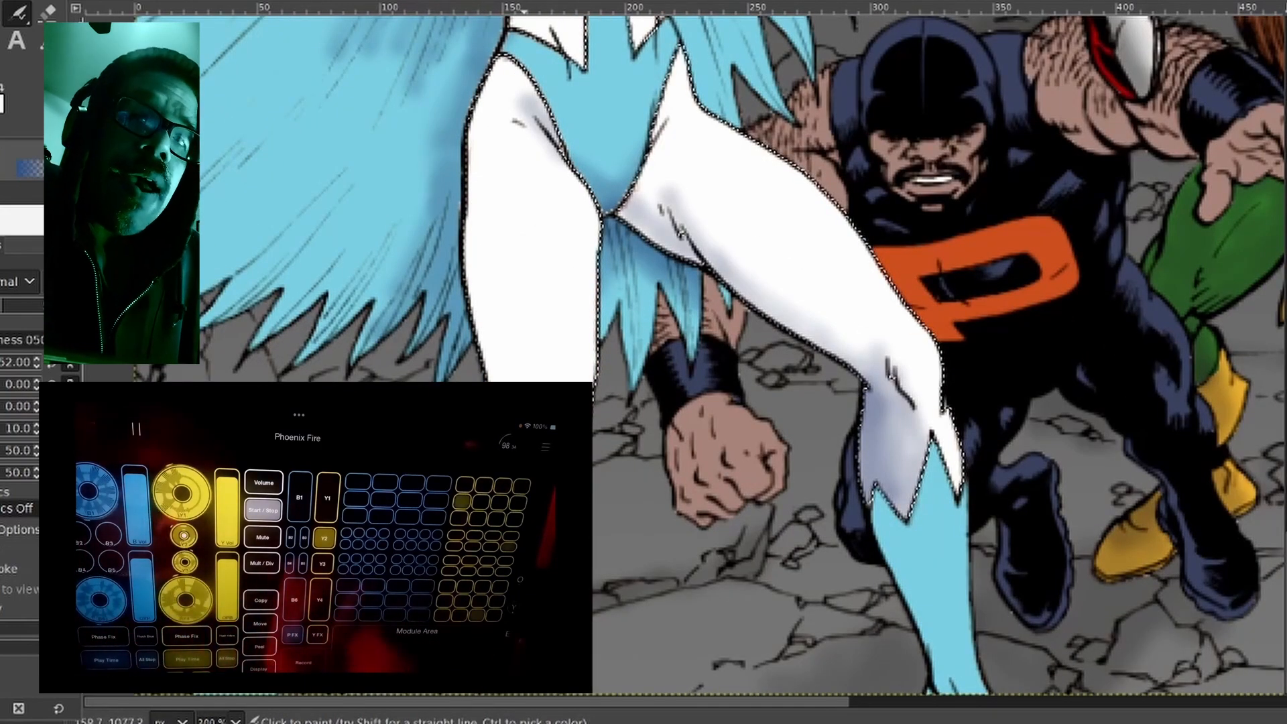
pyautogui.moveTo(479, 74); pyautogui.dragTo(496, 372)
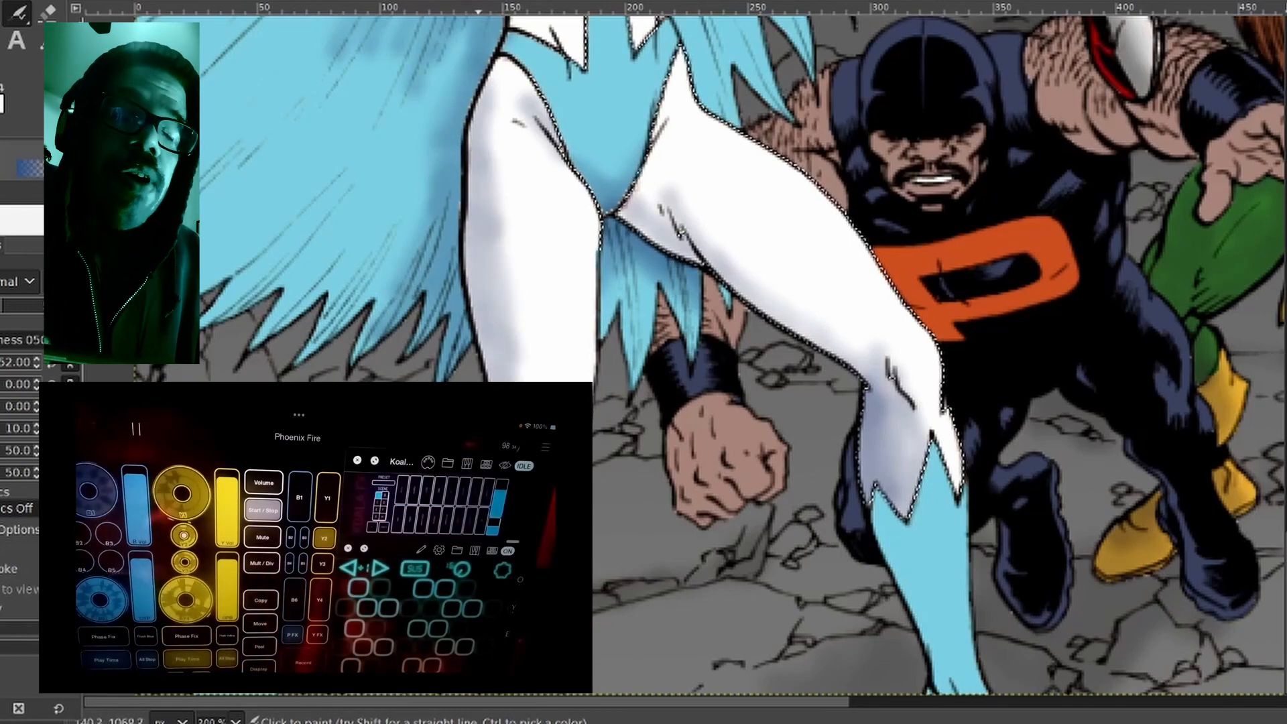
# Shade the white sleeve, chest and midriff of the blonde heroine's costume with the same soft blue-gray.
pyautogui.scroll(8, 594, 516)
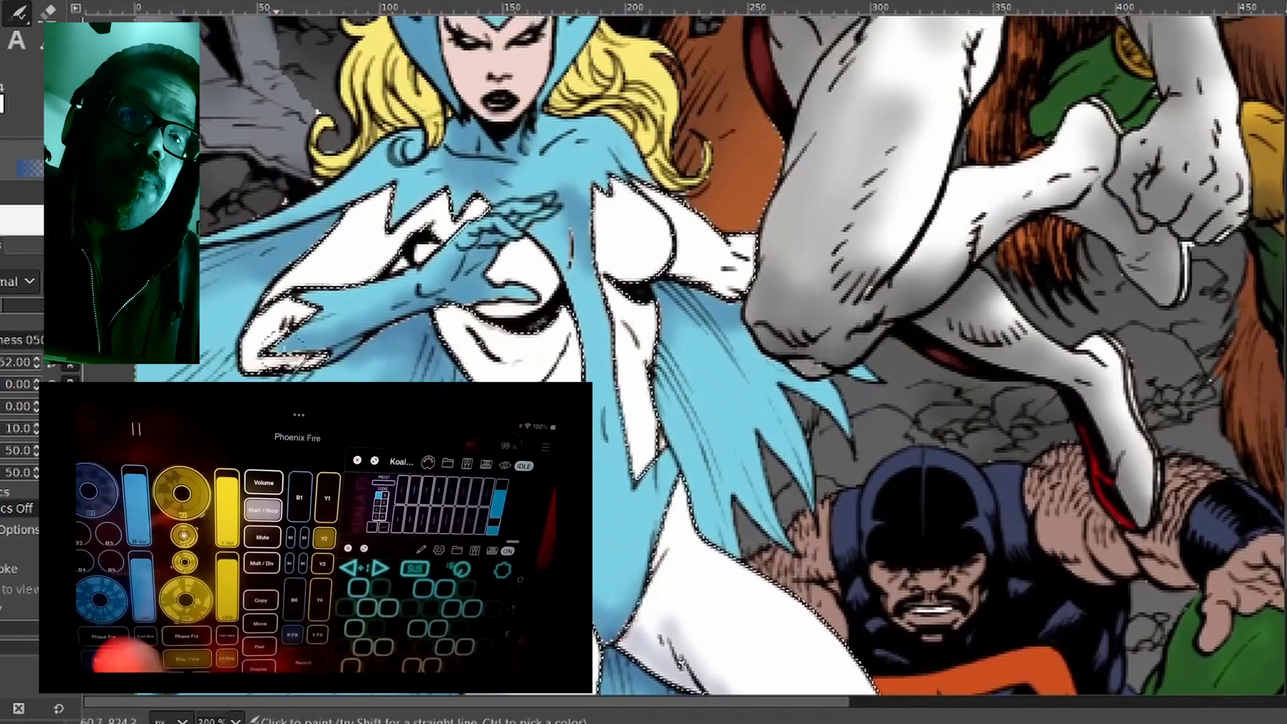
pyautogui.moveTo(254, 315); pyautogui.dragTo(268, 338)
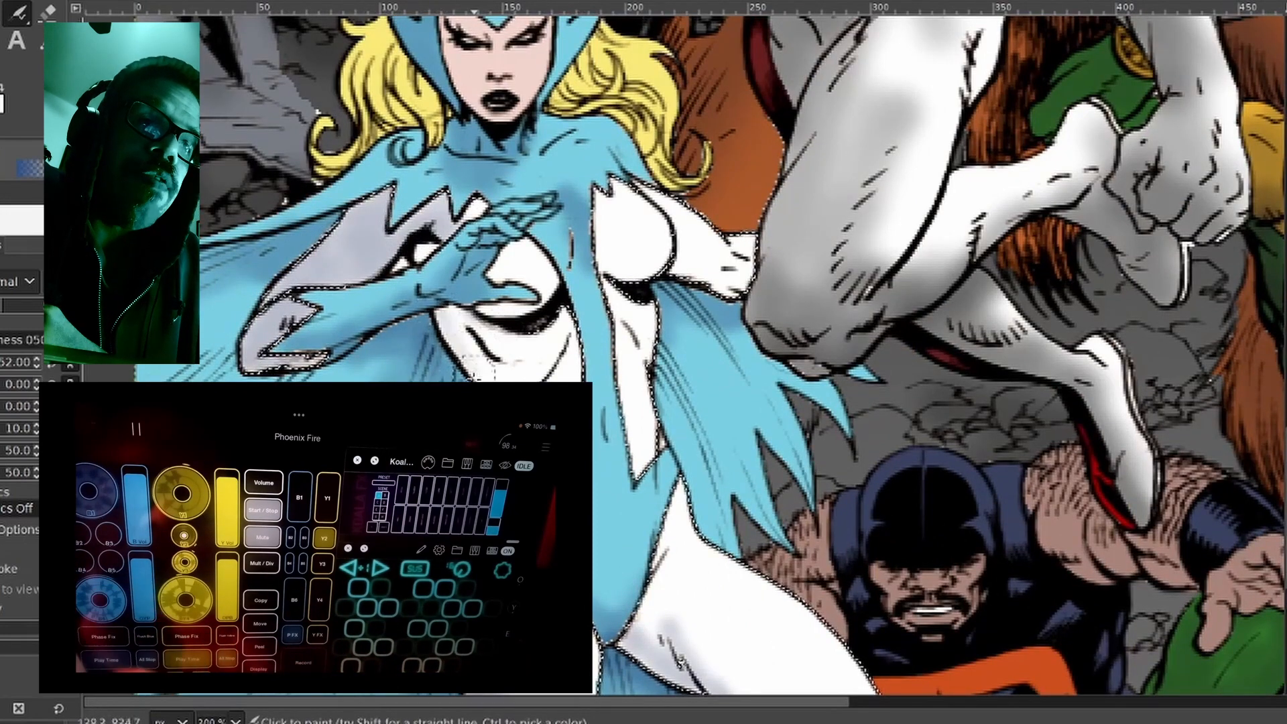
pyautogui.moveTo(596, 236)
pyautogui.mouseDown()
pyautogui.moveTo(628, 274)
pyautogui.moveTo(629, 479)
pyautogui.mouseUp()
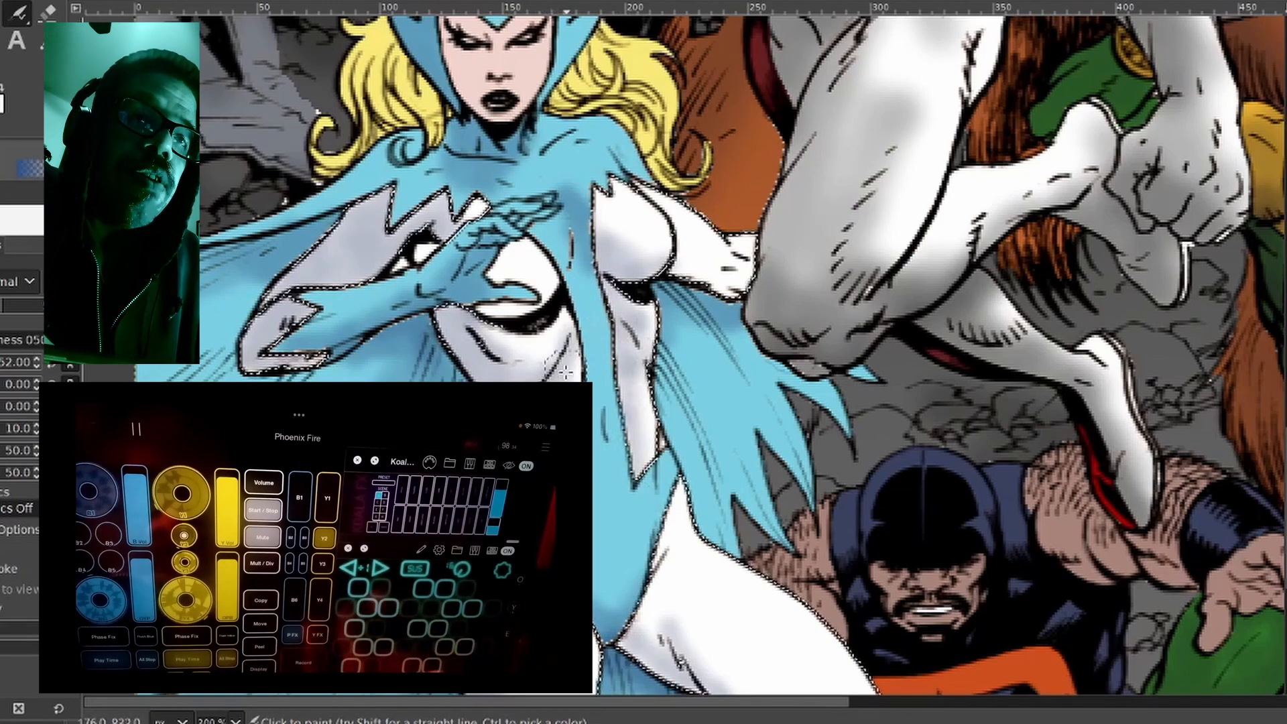
pyautogui.moveTo(565, 373); pyautogui.dragTo(527, 372)
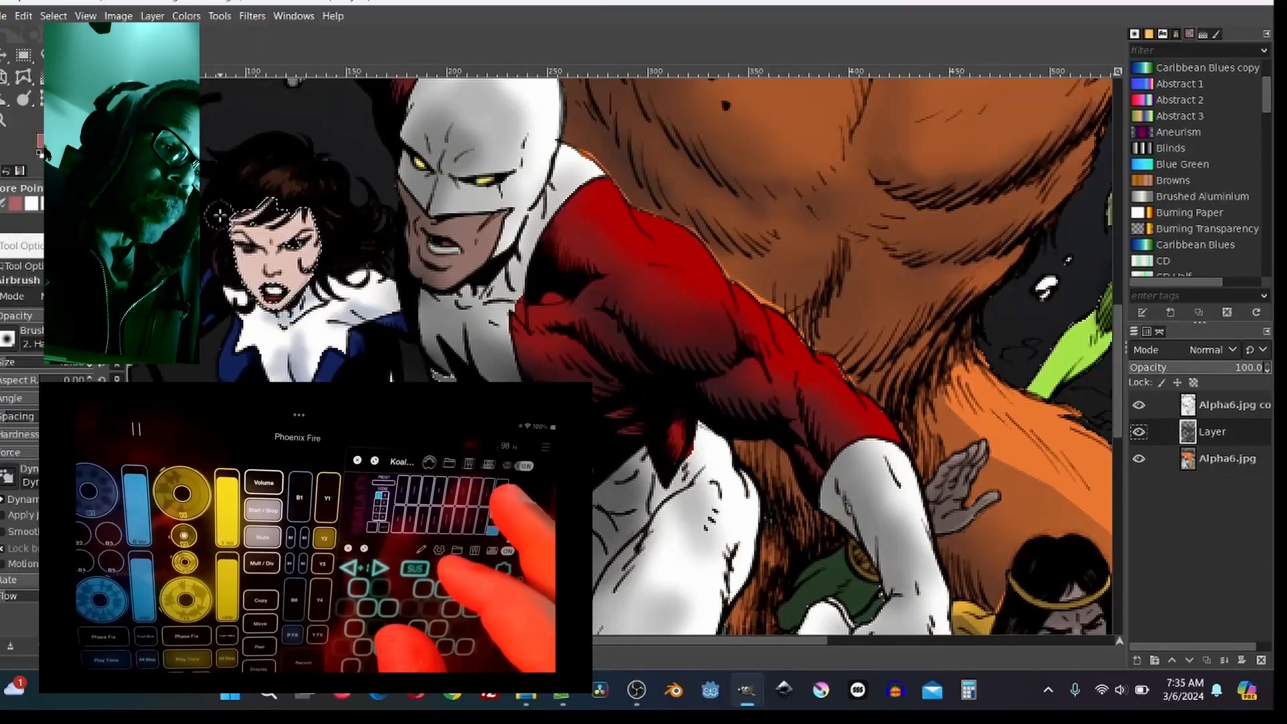
# Airbrush soft shading onto the cheek of the dark-haired heroine within the face selection.
pyautogui.scroll(3, 219, 215)
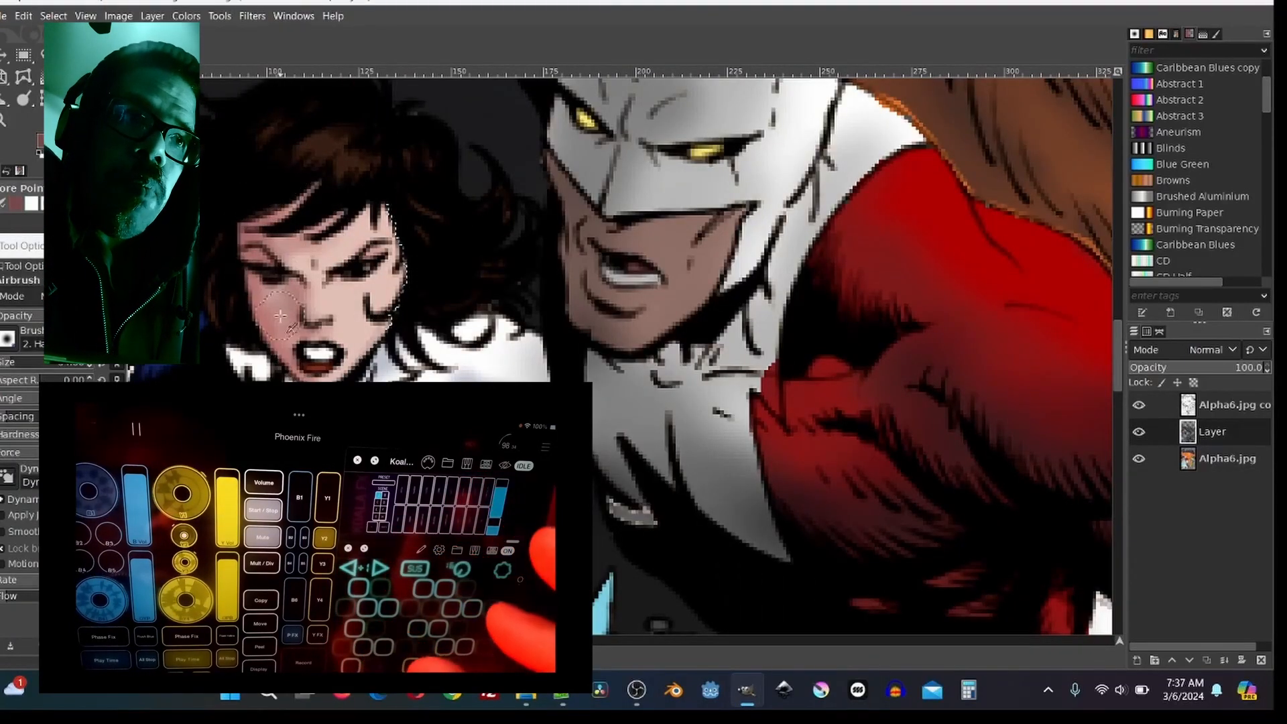
pyautogui.moveTo(295, 295); pyautogui.dragTo(291, 300)
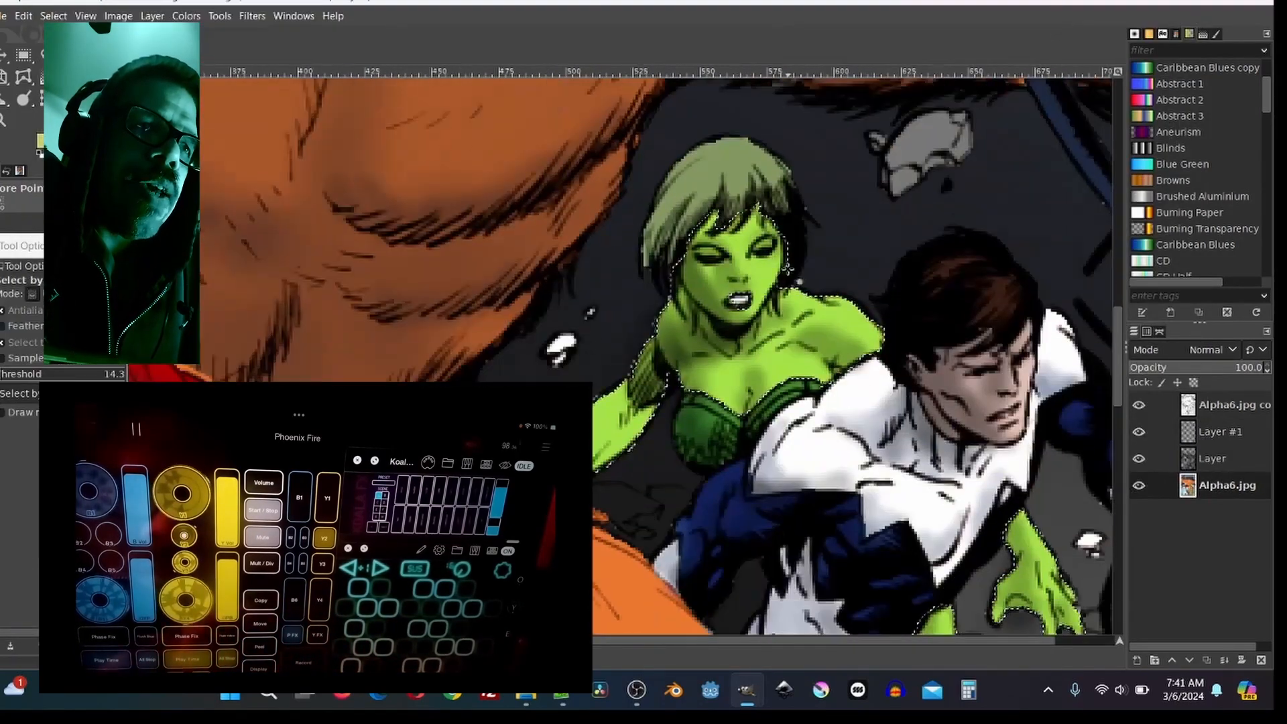
# Airbrush soft pale yellow-green highlights onto the green heroine's face within the skin selection.
pyautogui.press('a')
pyautogui.scroll(4, 790, 306)
pyautogui.moveTo(711, 134); pyautogui.dragTo(705, 180)
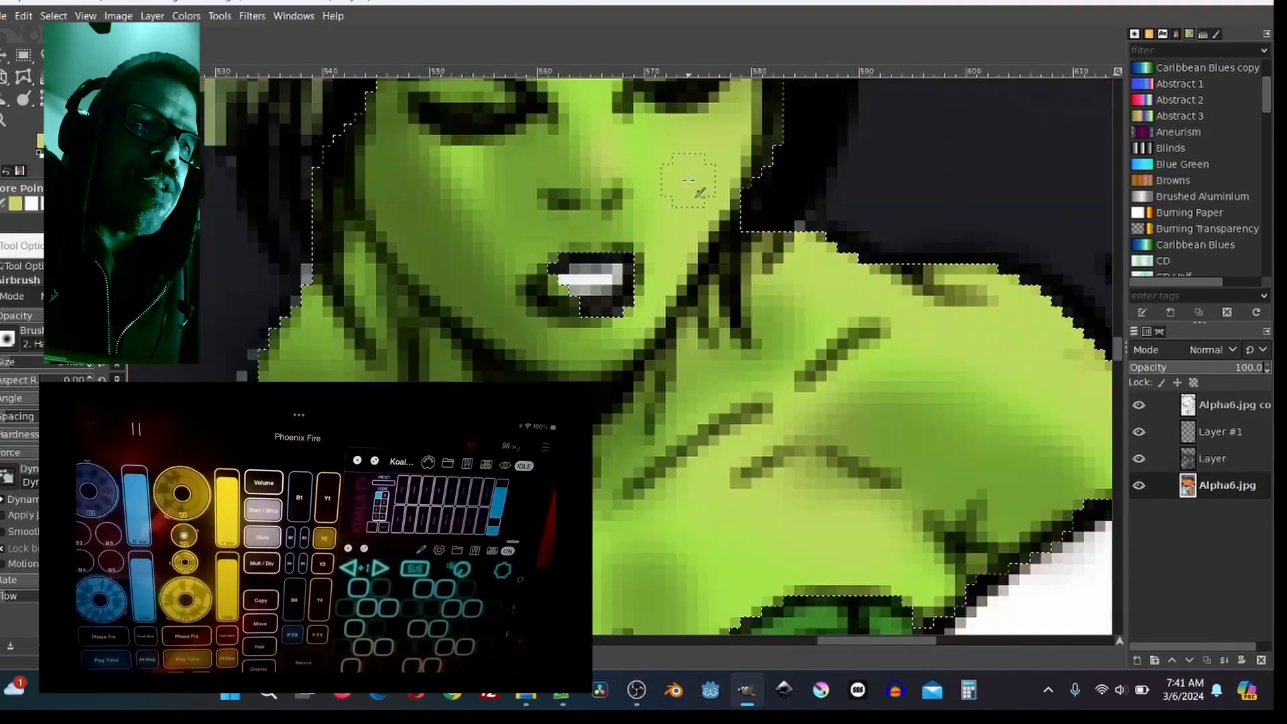
pyautogui.hscroll(4, 790, 439)
pyautogui.scroll(-5, 770, 356)
pyautogui.scroll(1, 816, 321)
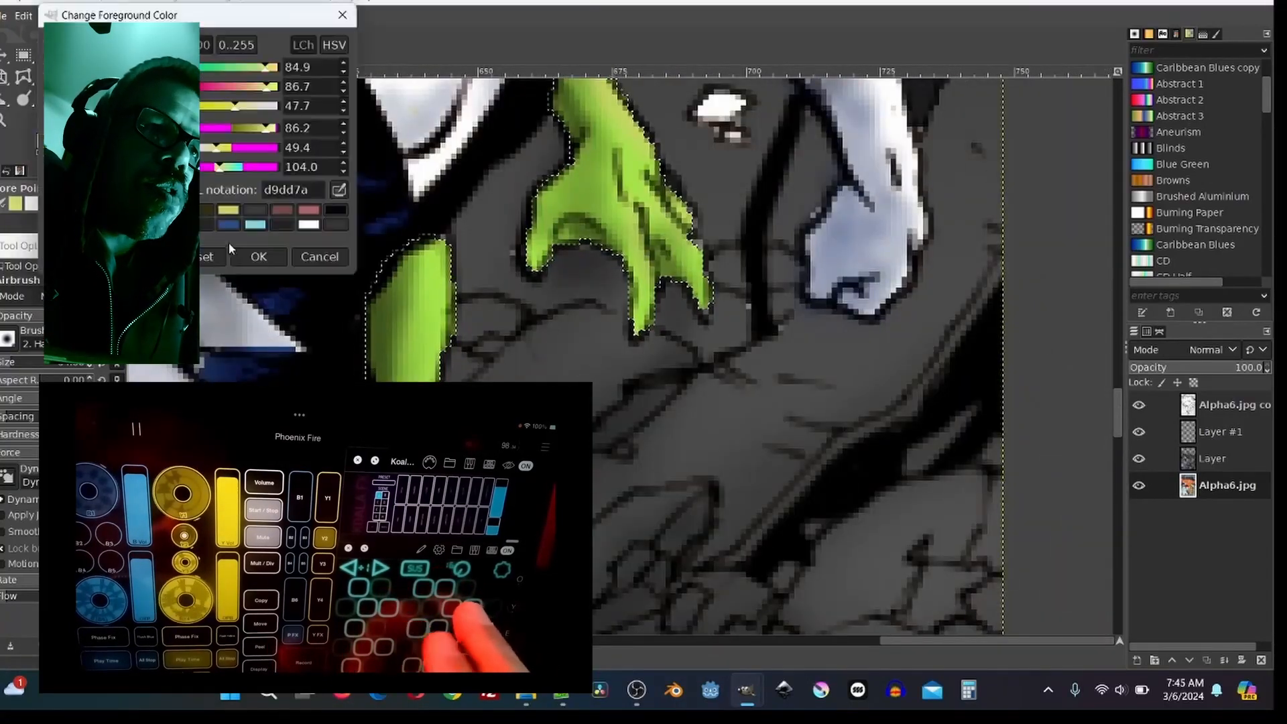
# Choose a dark olive foreground color and airbrush soft shadows along the edges of the green heroine's limbs.
pyautogui.click(259, 257)
pyautogui.scroll(-5, 670, 321)
pyautogui.moveTo(466, 142); pyautogui.dragTo(526, 187)
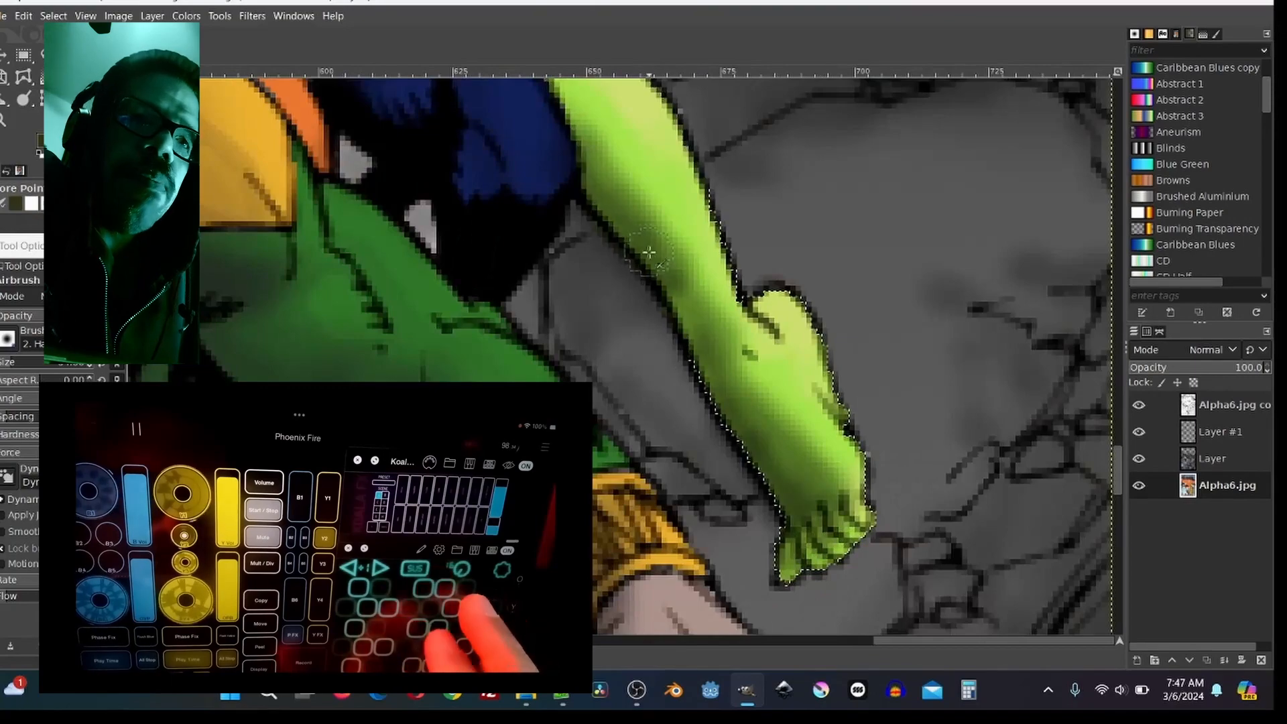
pyautogui.scroll(-3, 666, 305)
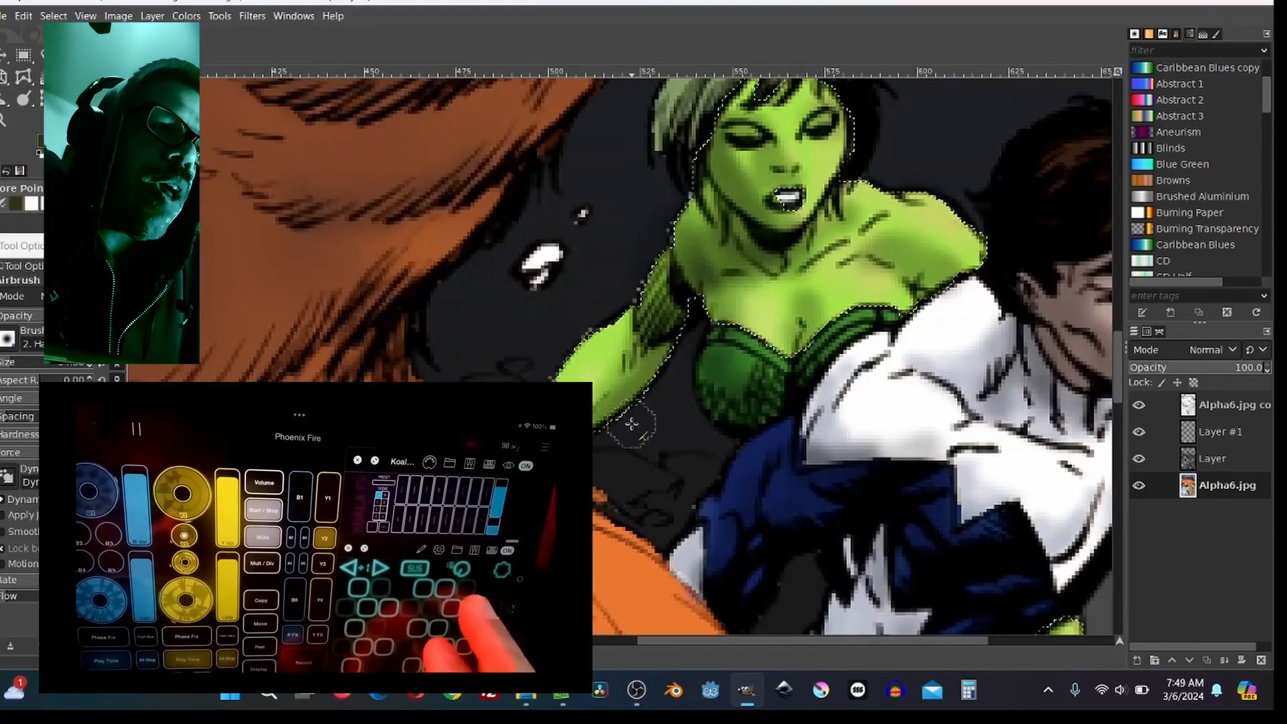
# Paint dark strand strokes down the side of the green heroine's hair on Layer #1 with a bristle brush.
pyautogui.scroll(5, 631, 423)
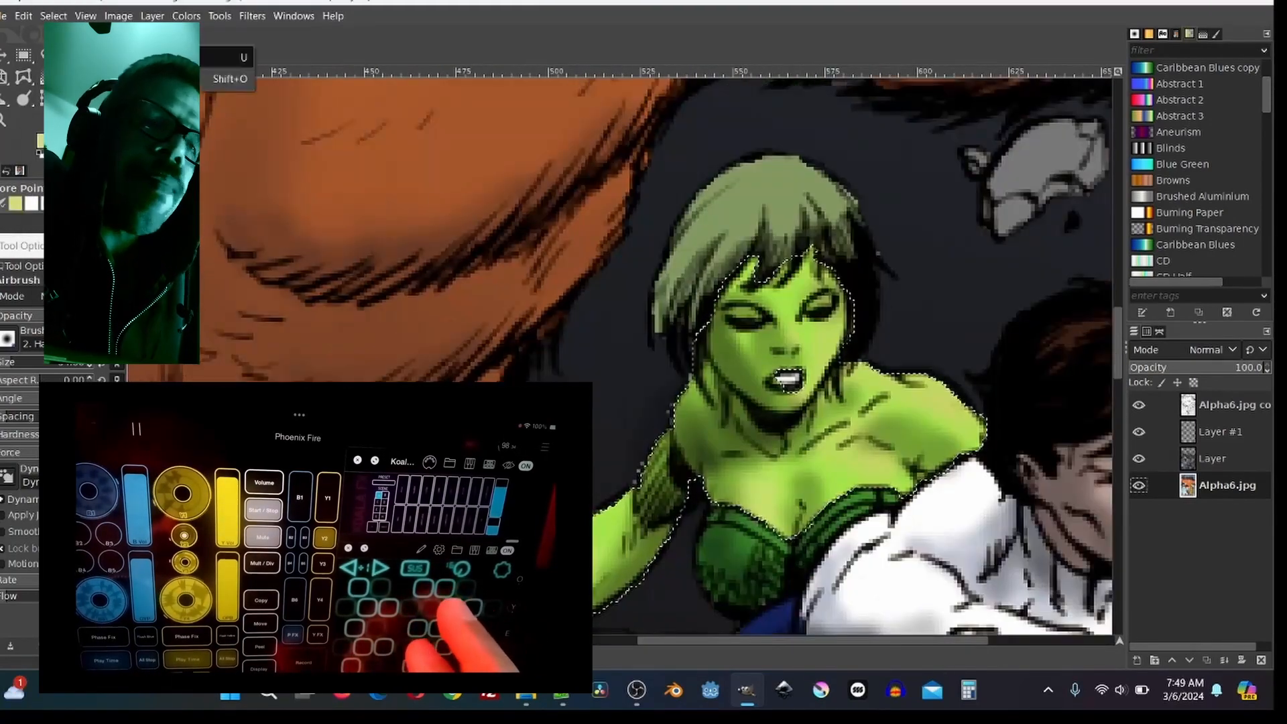
pyautogui.scroll(2, 664, 262)
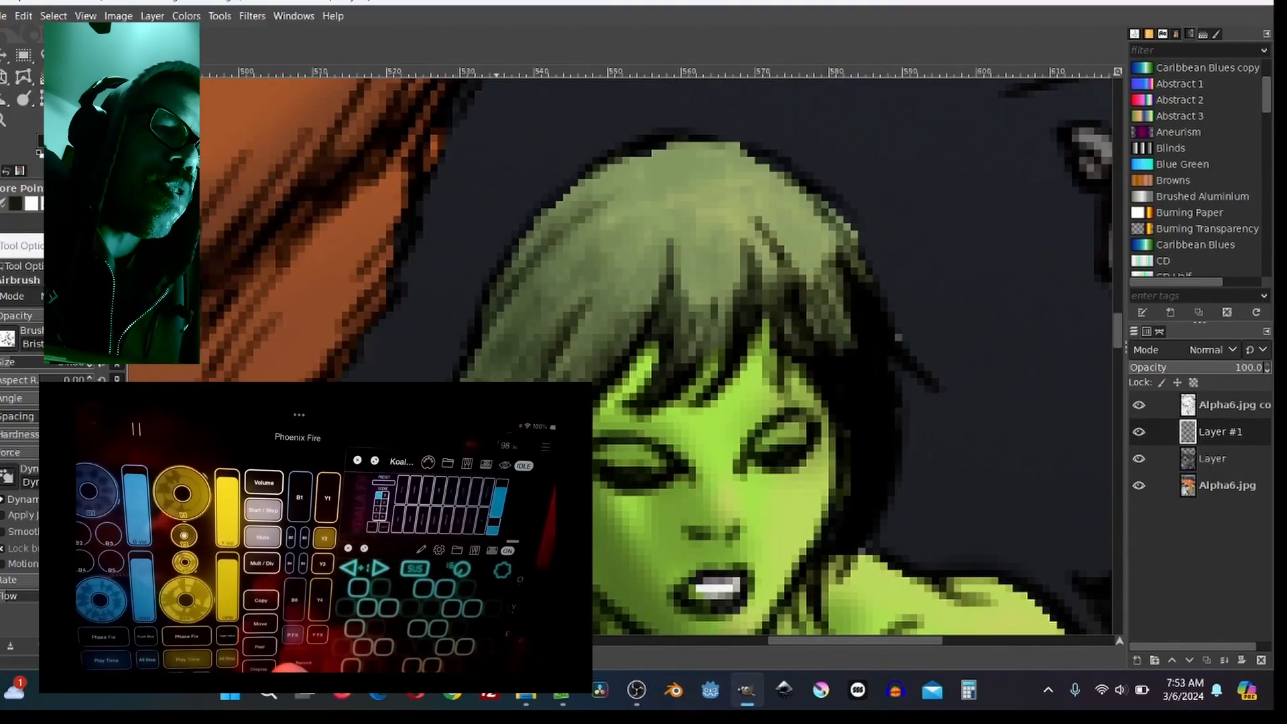
pyautogui.moveTo(583, 235); pyautogui.dragTo(496, 362)
pyautogui.moveTo(613, 161); pyautogui.dragTo(512, 336)
pyautogui.scroll(-6, 811, 409)
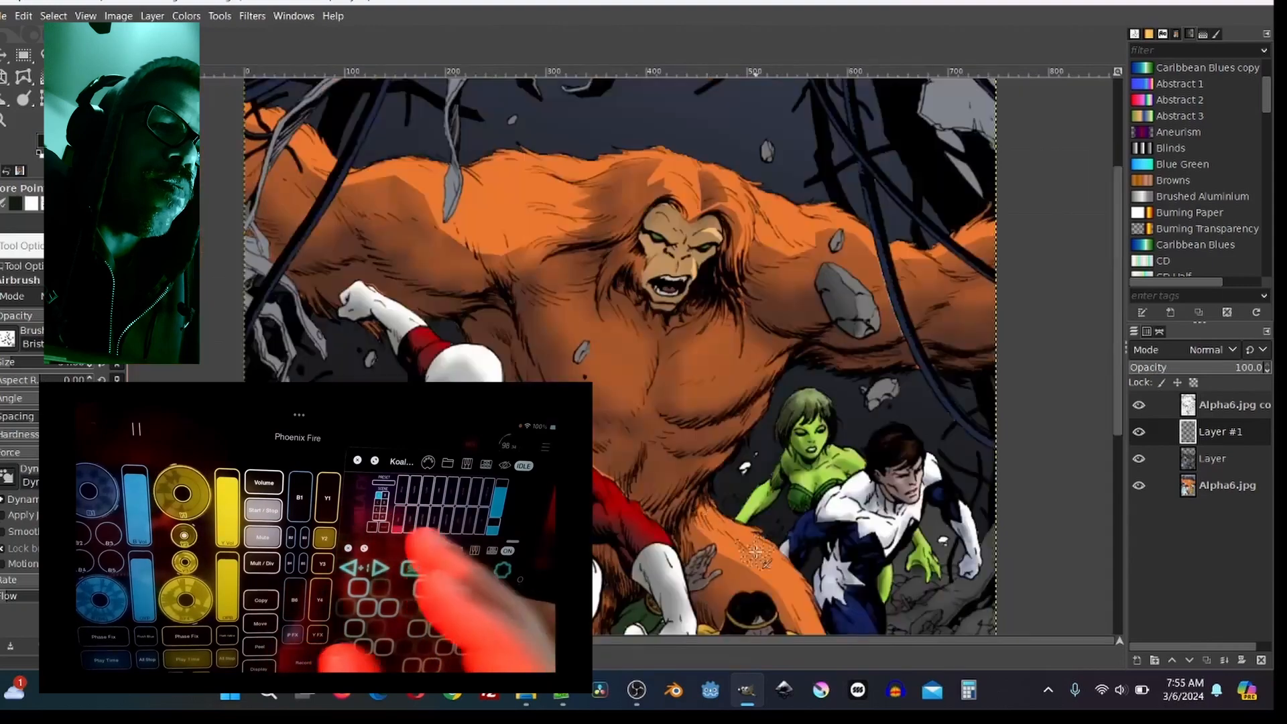
# Choose a new foreground color for airbrushing the selected yellow and green costume of the long-haired hero.
pyautogui.scroll(2, 523, 141)
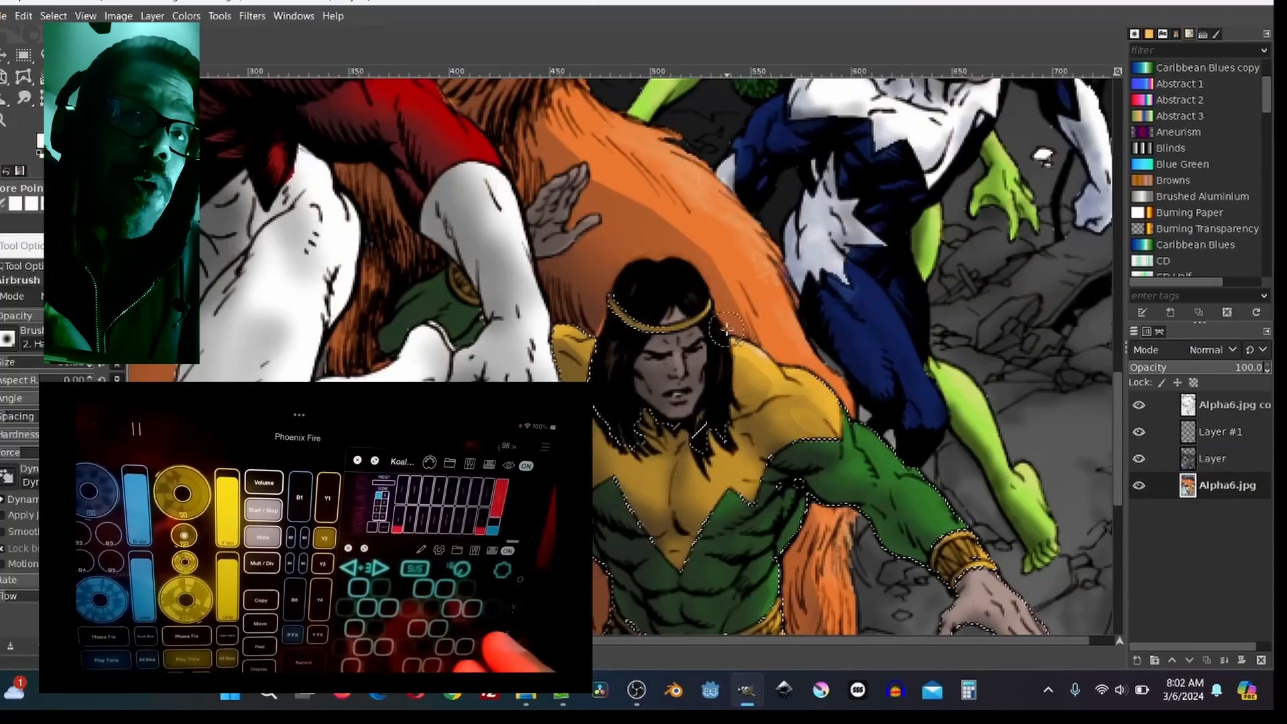
pyautogui.click(41, 141)
pyautogui.click(335, 310)
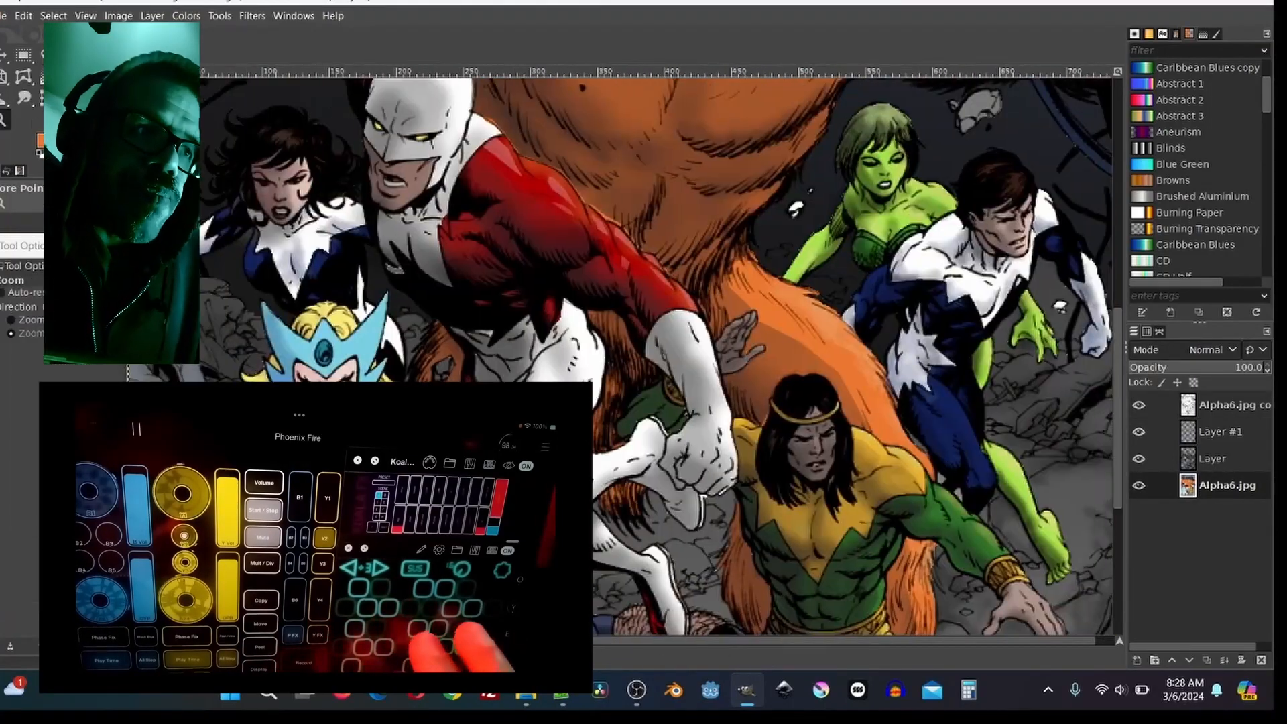
# Select the gray wreckage above the orange beast and make Layer #1 active for airbrushing it.
pyautogui.press('a')
pyautogui.scroll(10, 327, 100)
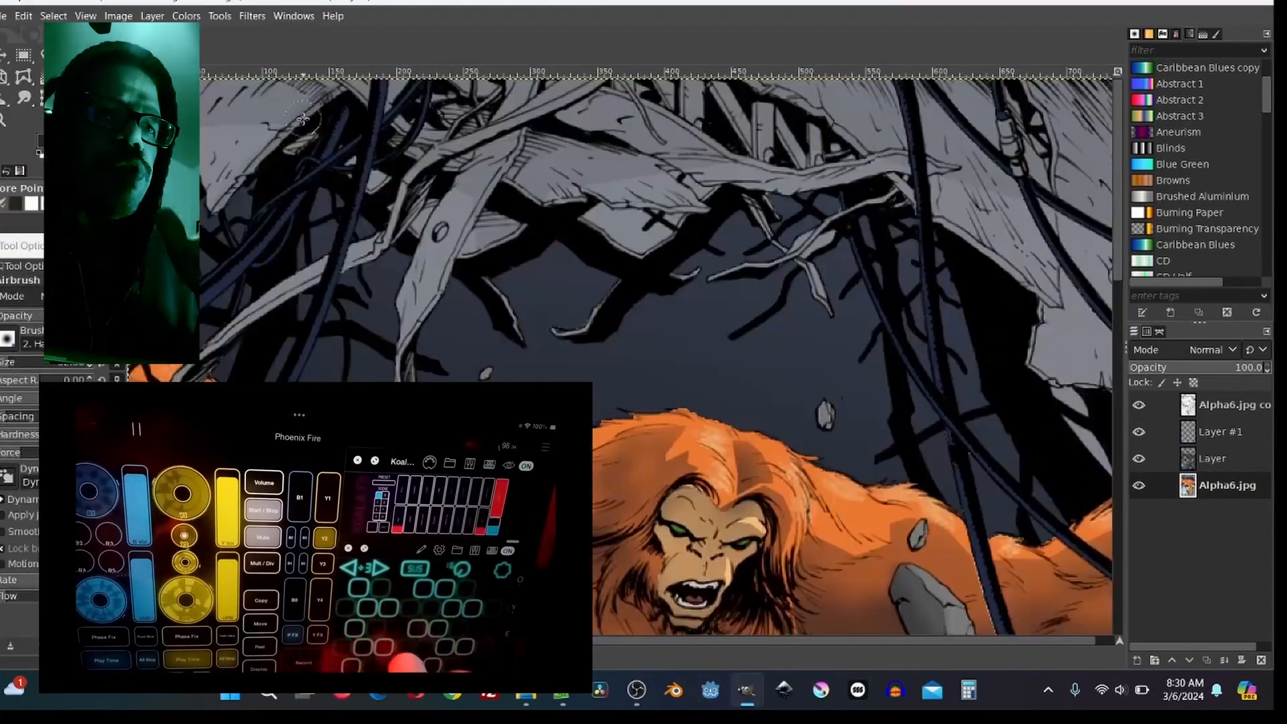
pyautogui.click(228, 78)
pyautogui.click(643, 188)
pyautogui.click(1219, 432)
pyautogui.press('a')
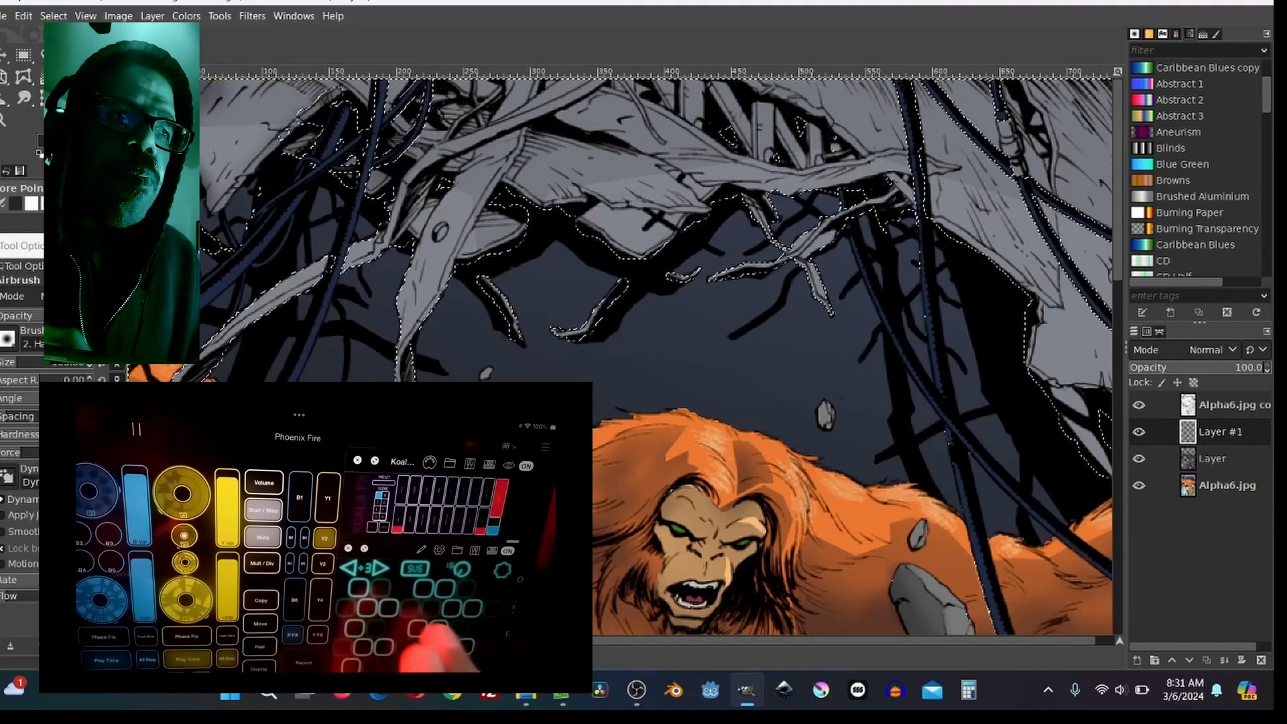
pyautogui.hscroll(1, 1061, 429)
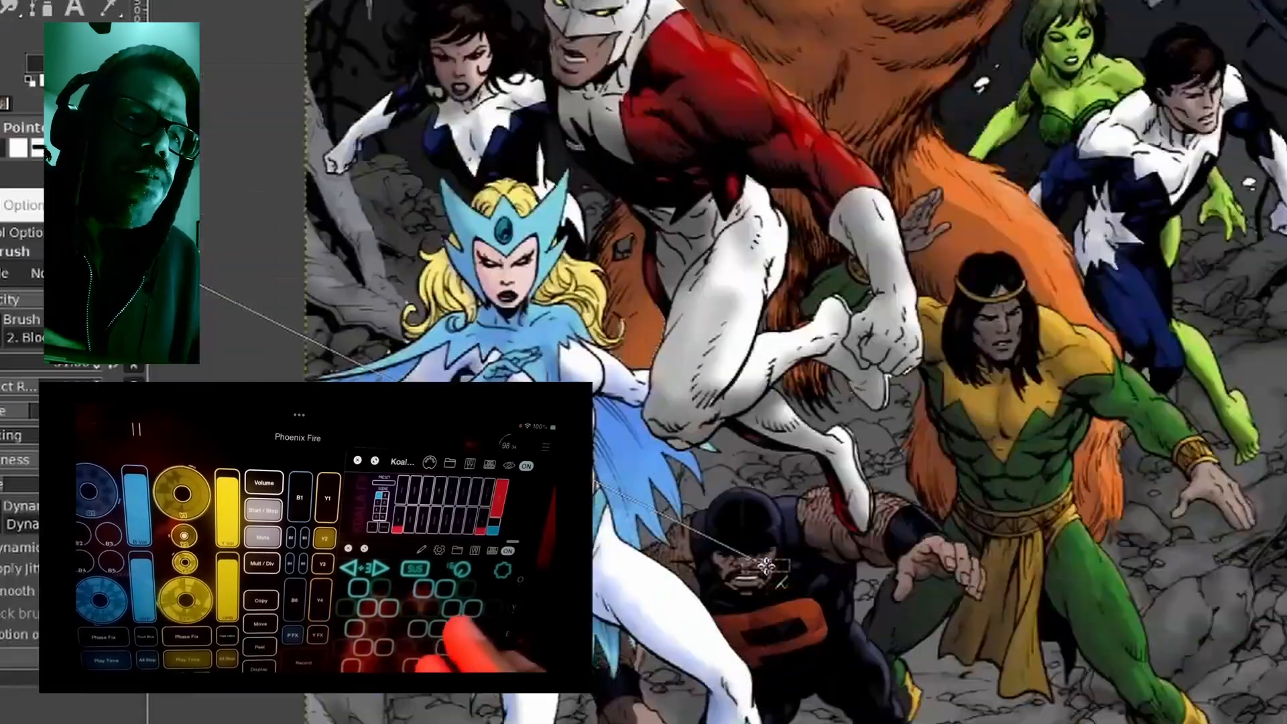
# Set the foreground color to dark maroon for shading the skin of the crouching hero in the dark helmet.
pyautogui.scroll(3, 766, 566)
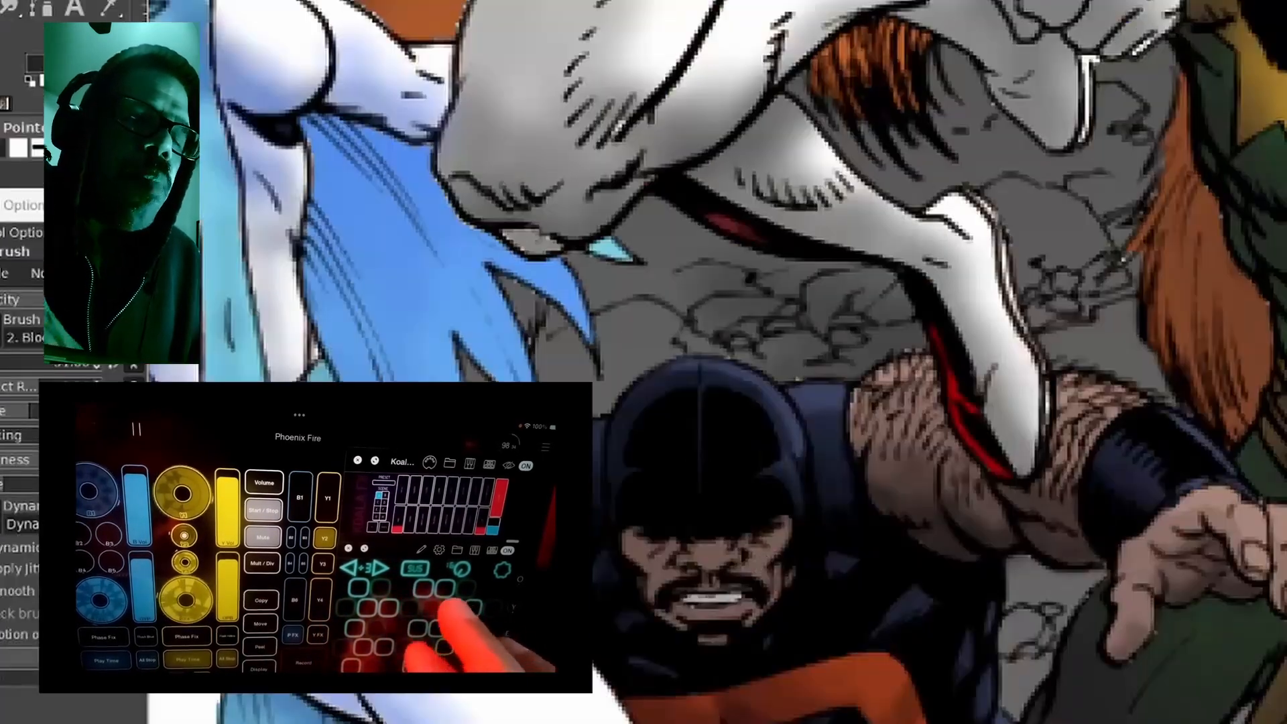
pyautogui.scroll(4, 630, 539)
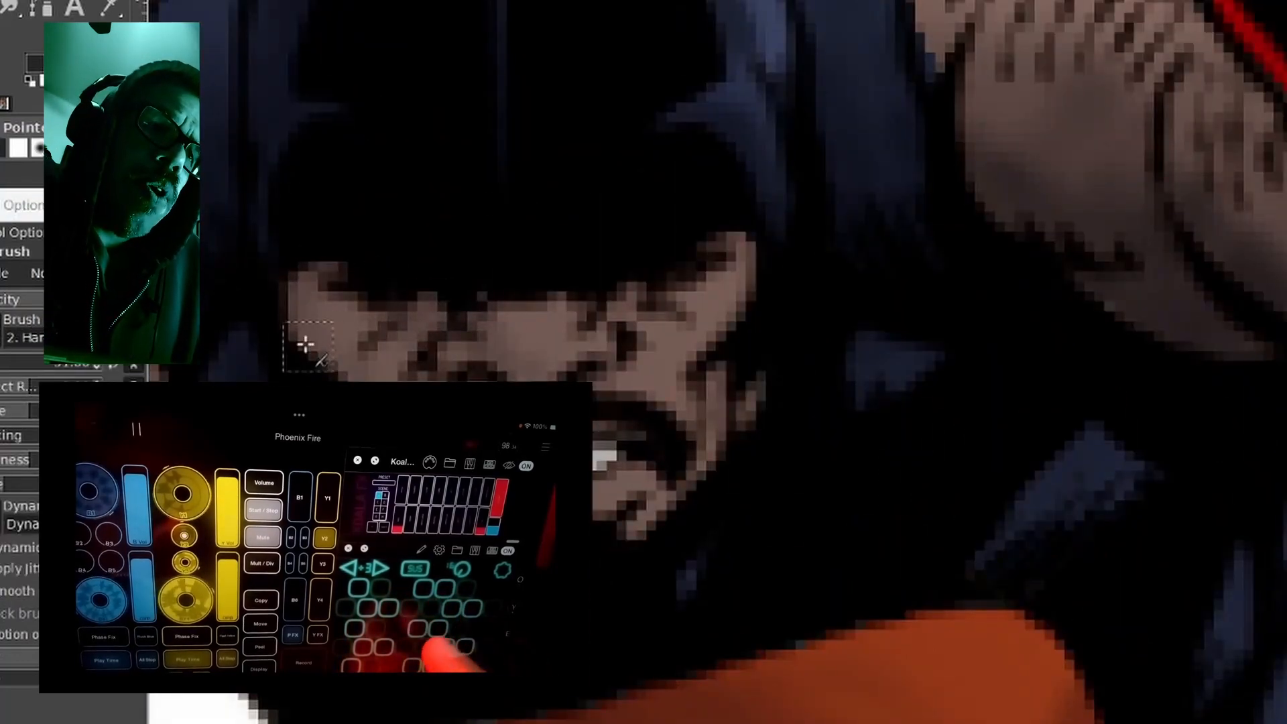
pyautogui.click(33, 64)
pyautogui.click(131, 6)
pyautogui.click(322, 218)
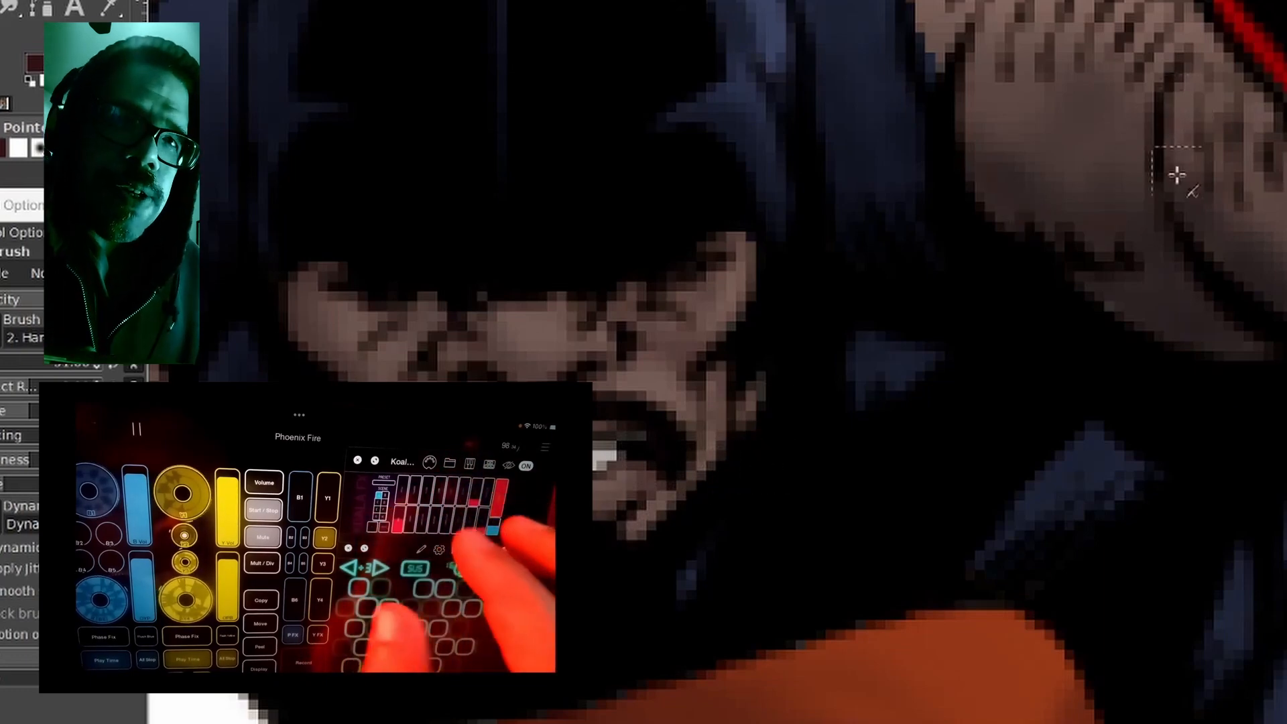
pyautogui.scroll(-1, 939, 417)
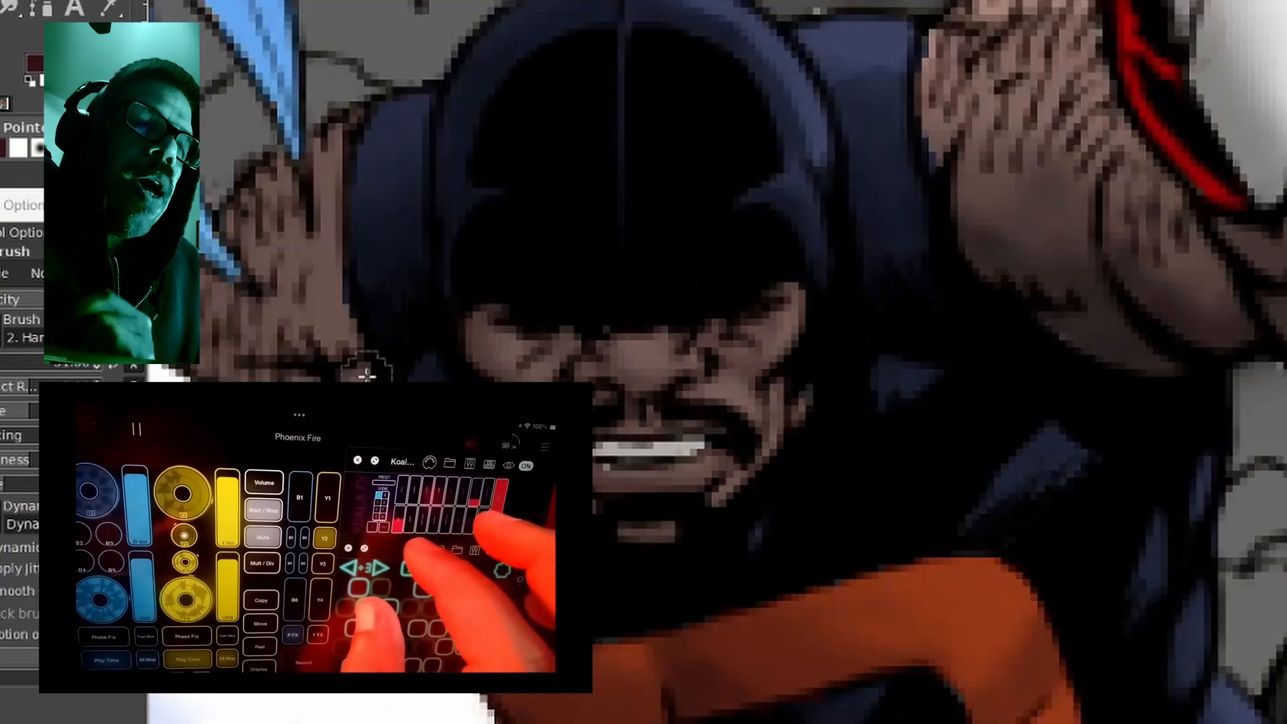
pyautogui.scroll(-2, 931, 485)
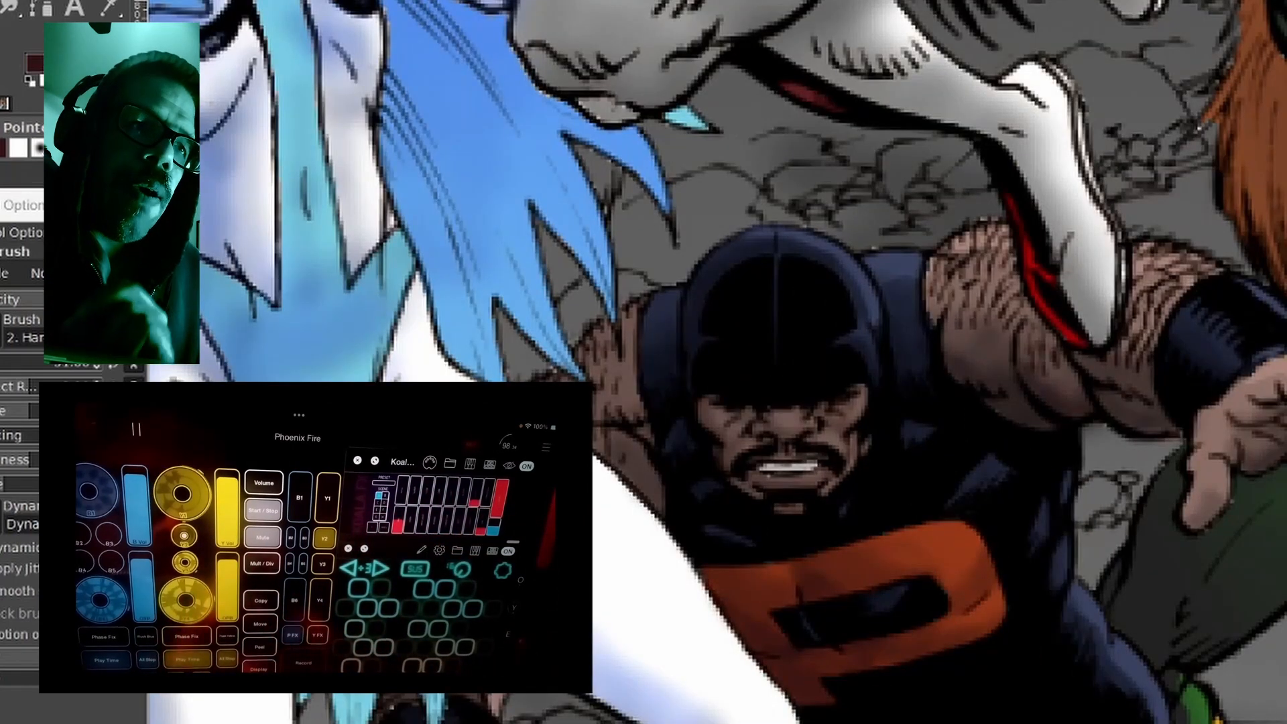
# Airbrush white highlights onto the fingernails and fingertips of the crouching hero's outstretched hand.
pyautogui.press('+')
pyautogui.press('-')
pyautogui.press('+')
pyautogui.press('+')
pyautogui.press('+')
pyautogui.moveTo(901, 243); pyautogui.dragTo(935, 313)
pyautogui.moveTo(1036, 402); pyautogui.dragTo(1071, 457)
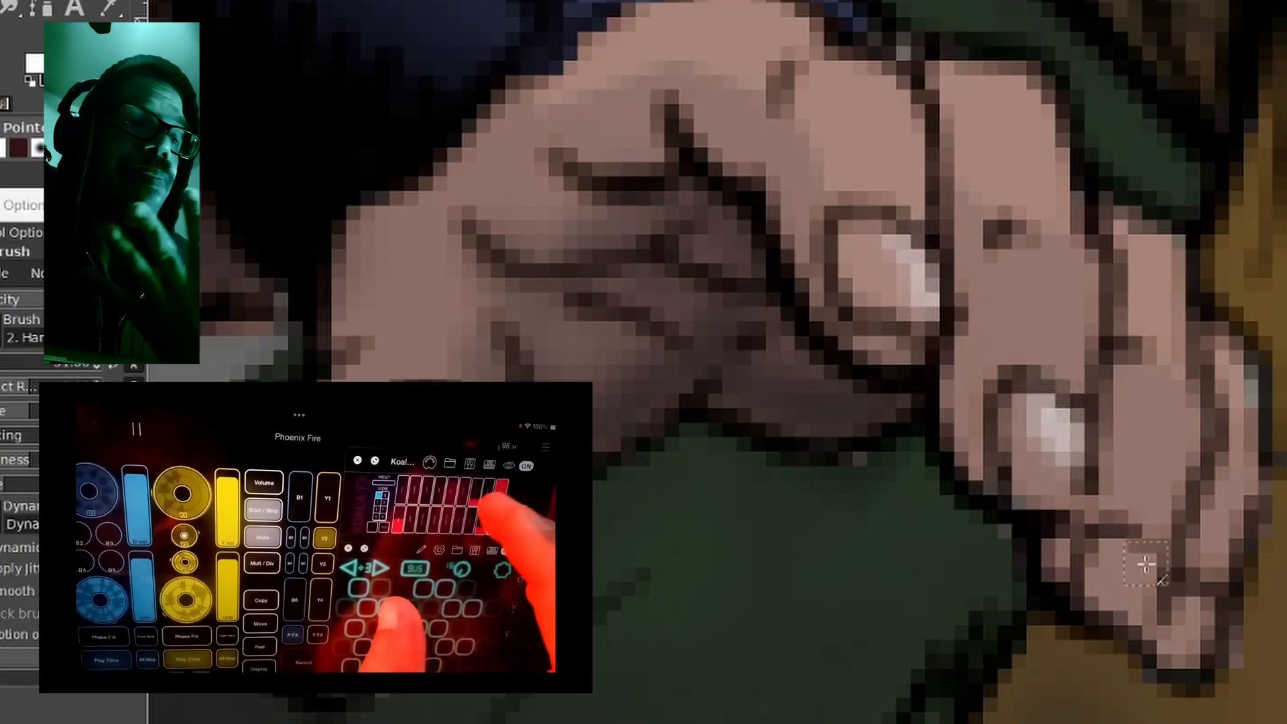
pyautogui.moveTo(1118, 560); pyautogui.dragTo(1138, 577)
pyautogui.click(1198, 612)
# Brush additional soft white highlights along the fingers of the crouching hero's outstretched hand.
pyautogui.scroll(1, 1061, 386)
pyautogui.moveTo(751, 55)
pyautogui.mouseDown()
pyautogui.moveTo(915, 169)
pyautogui.moveTo(1058, 180)
pyautogui.mouseUp()
pyautogui.moveTo(1152, 294); pyautogui.dragTo(1170, 305)
pyautogui.click(1226, 409)
pyautogui.press('-')
pyautogui.press('-')
pyautogui.press('-')
pyautogui.press('-')
pyautogui.press('-')
pyautogui.press('-')
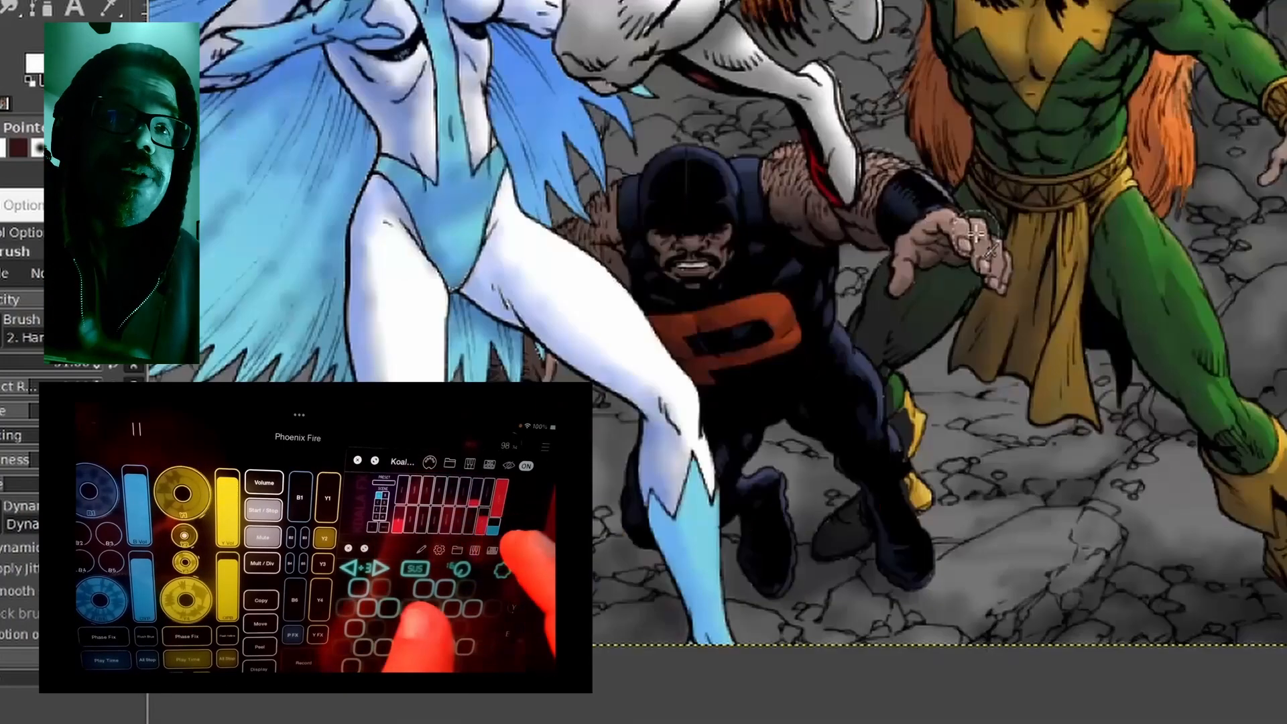
# Brush soft white highlights onto the back and fingers of the crouching hero's other fist.
pyautogui.scroll(5, 553, 464)
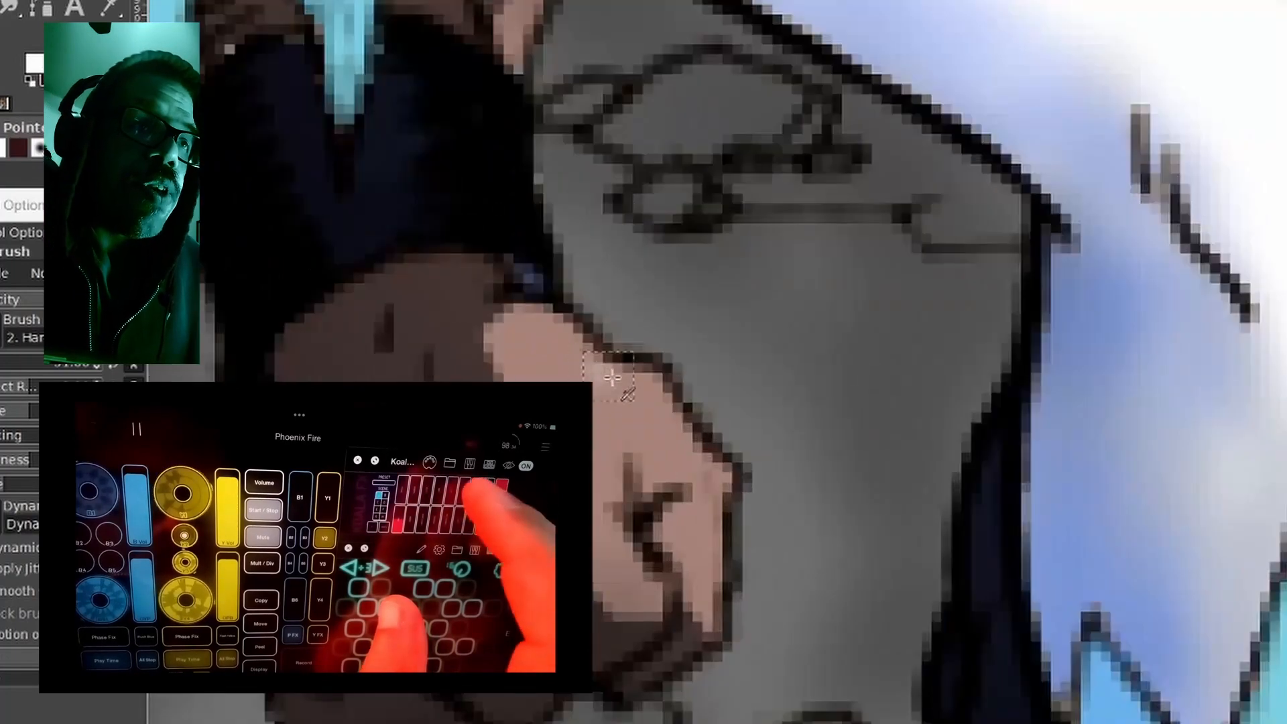
pyautogui.moveTo(610, 377); pyautogui.dragTo(700, 455)
pyautogui.moveTo(607, 455); pyautogui.dragTo(615, 492)
pyautogui.scroll(-5, 859, 362)
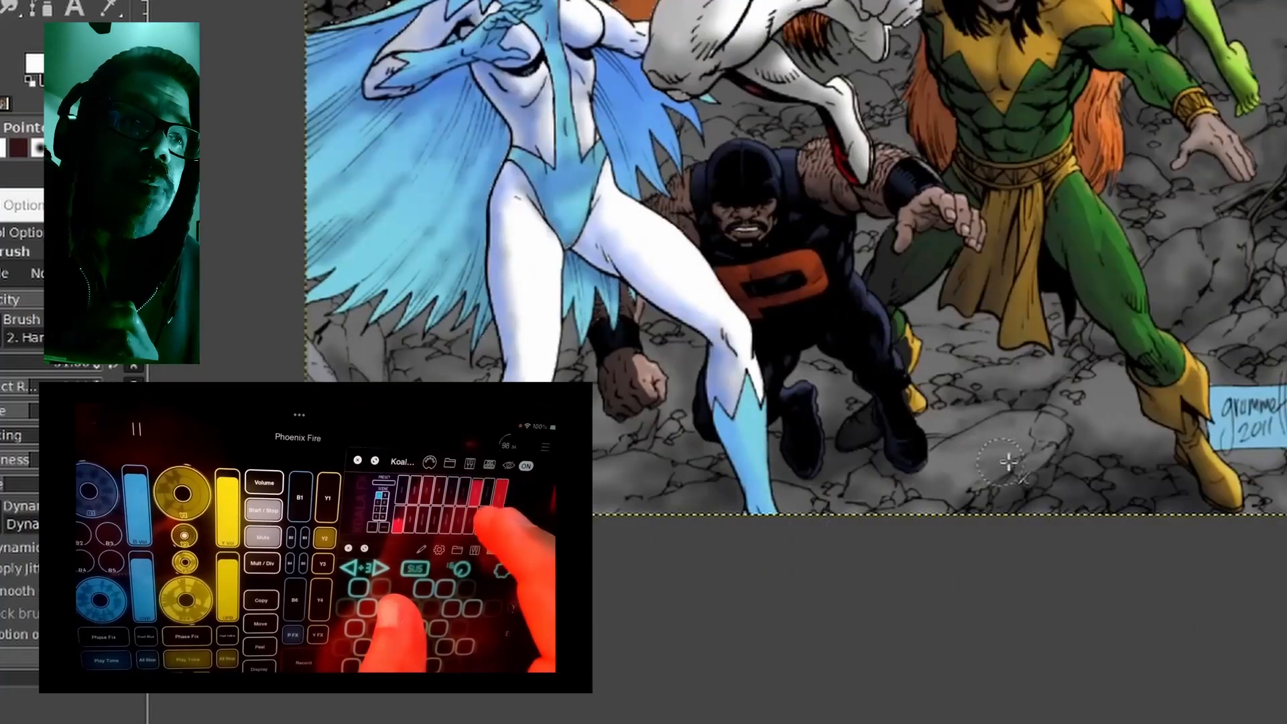
# Fuzzy-select the red sleeve and torso of the leaping red and white hero in the flat colors.
pyautogui.scroll(8, 809, 511)
pyautogui.press('u')
pyautogui.click(743, 306)
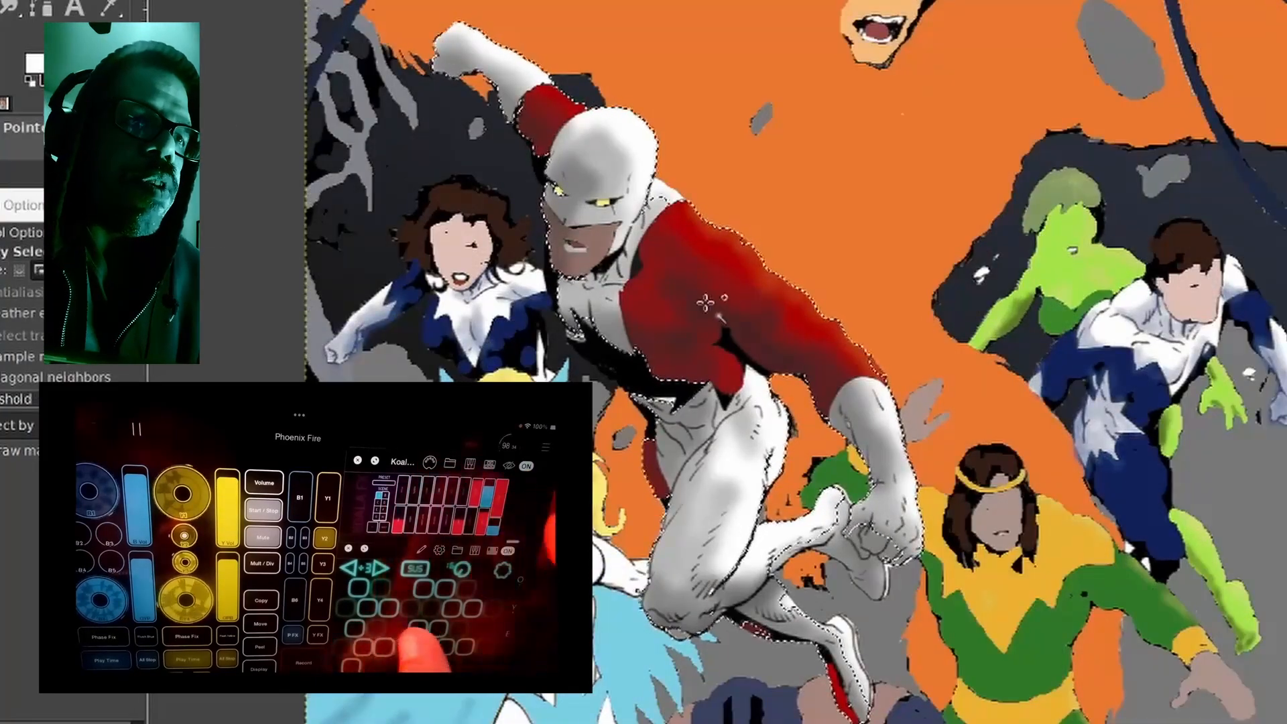
# Lasso the unselected black chest and side areas of the red and white hero into the selection.
pyautogui.press('f')
pyautogui.scroll(2, 821, 359)
pyautogui.hscroll(-3, 724, 234)
pyautogui.click(626, 48)
pyautogui.click(666, 298)
pyautogui.click(664, 333)
pyautogui.click(682, 354)
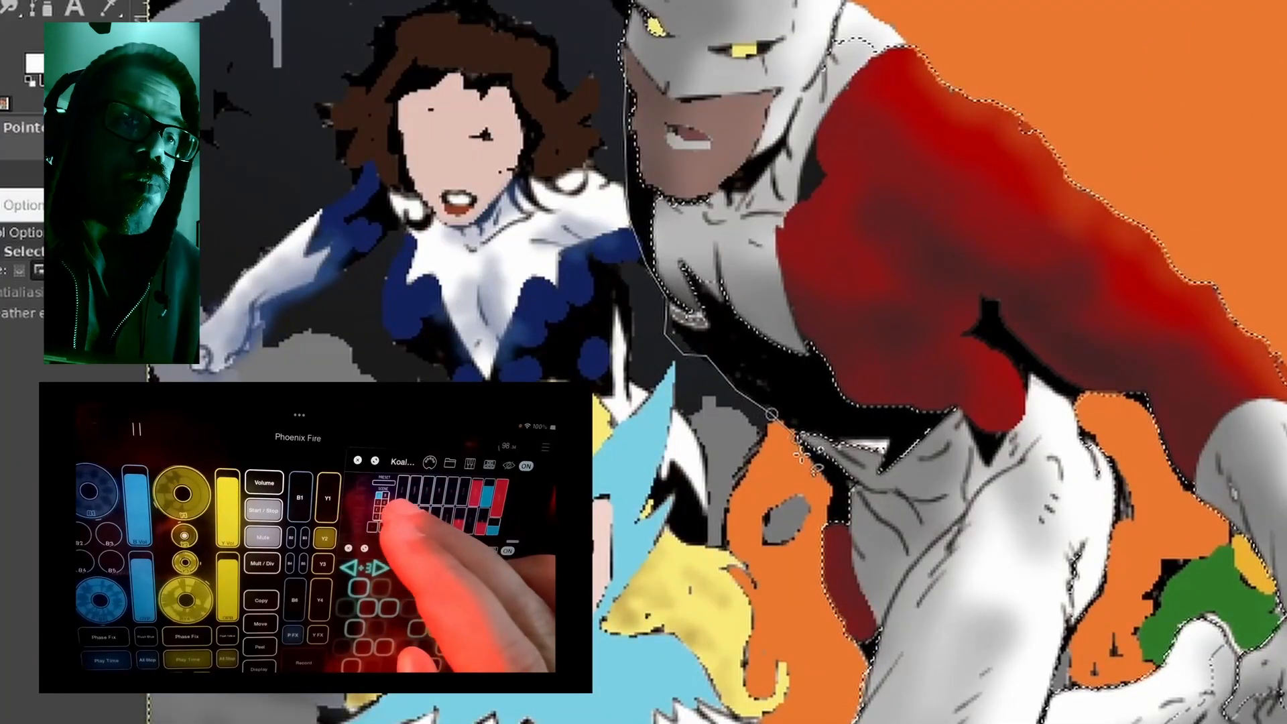
pyautogui.click(1106, 355)
pyautogui.click(977, 211)
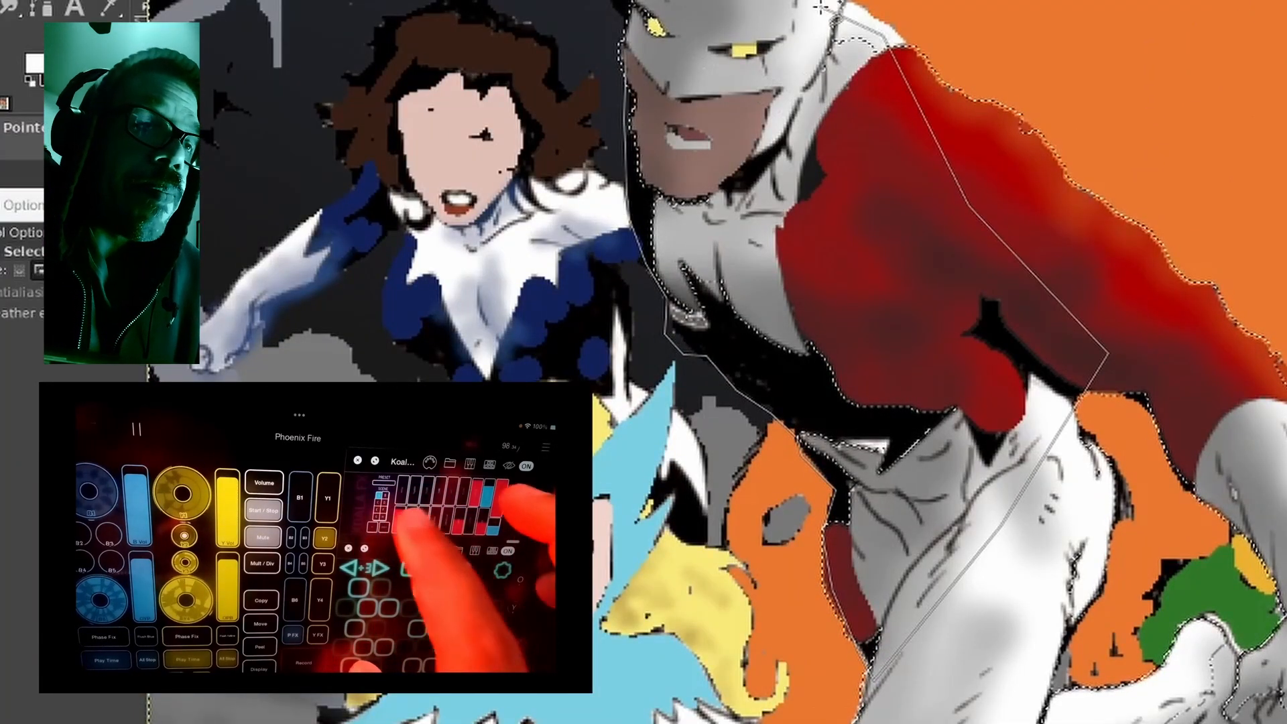
pyautogui.click(625, 48)
# Lasso the missed parts of the leaping hero's bent legs and clenched fist into the selection.
pyautogui.hscroll(5, 718, 362)
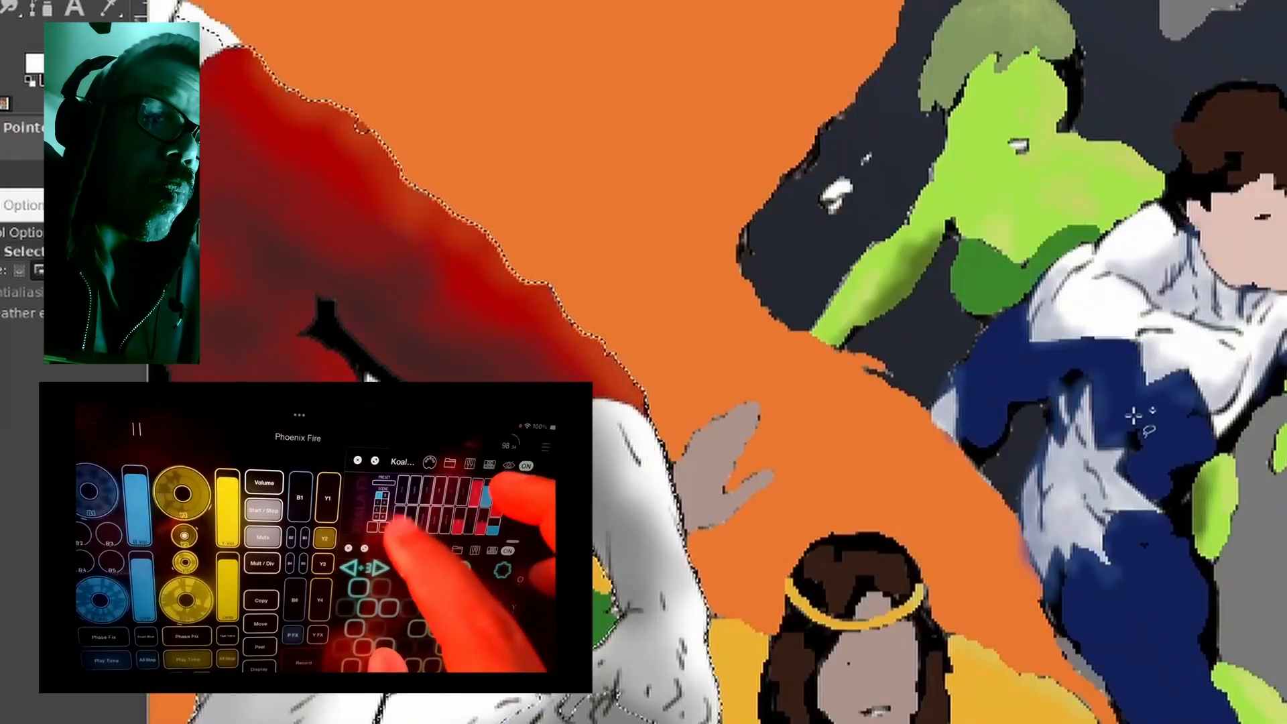
pyautogui.scroll(-8, 739, 362)
pyautogui.click(234, 380)
pyautogui.click(301, 352)
pyautogui.click(325, 332)
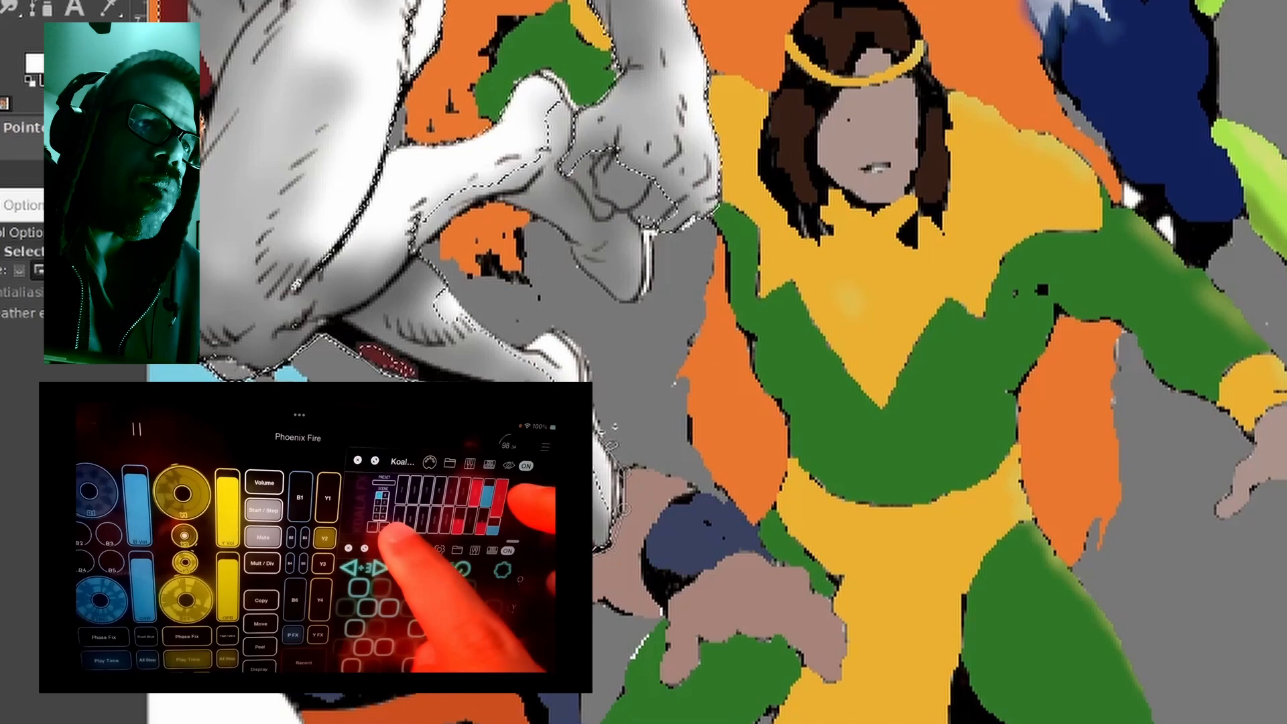
pyautogui.click(493, 334)
pyautogui.click(444, 289)
pyautogui.click(418, 253)
pyautogui.click(484, 200)
pyautogui.click(517, 206)
pyautogui.click(559, 225)
pyautogui.click(569, 235)
pyautogui.click(571, 255)
pyautogui.click(654, 234)
pyautogui.click(718, 205)
pyautogui.click(699, 142)
pyautogui.click(632, 118)
pyautogui.click(593, 114)
pyautogui.click(563, 94)
pyautogui.click(496, 142)
pyautogui.click(389, 177)
pyautogui.click(205, 291)
pyautogui.scroll(-4, 207, 273)
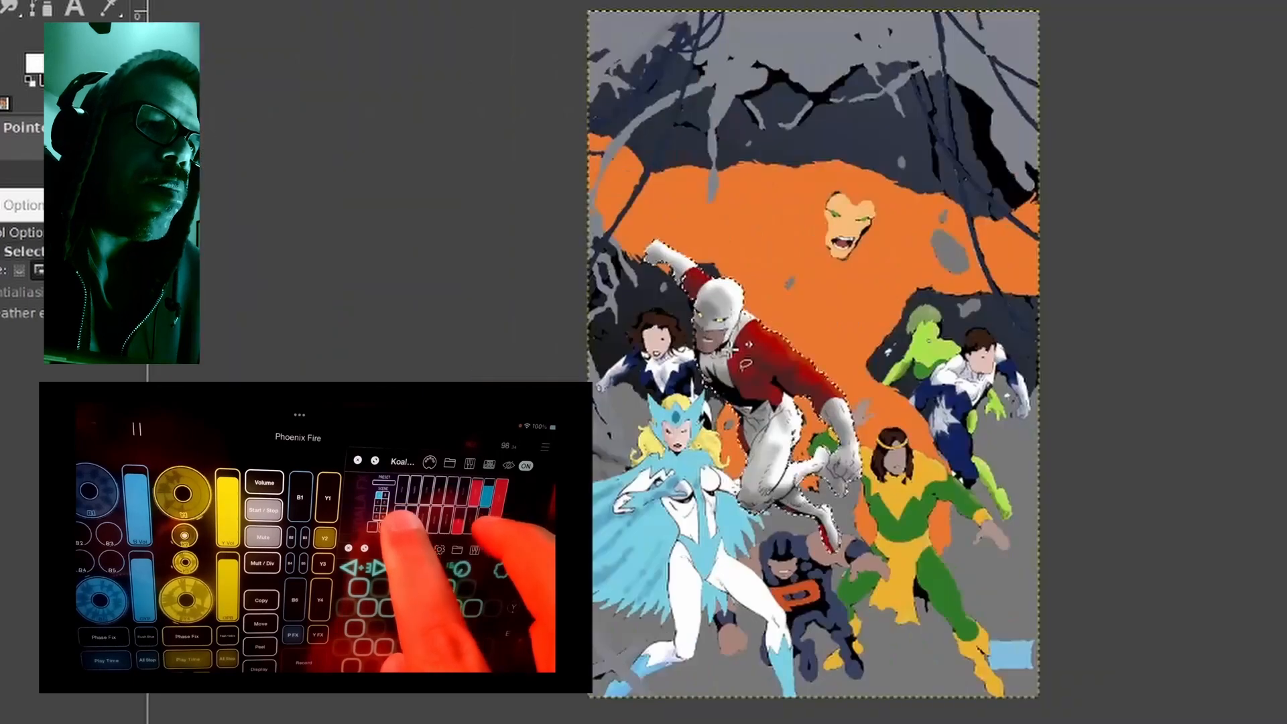
# Expand the selection outward around the leaping red and white hero in repeated passes.
pyautogui.click(47, 1)
pyautogui.click(112, 190)
pyautogui.click(120, 270)
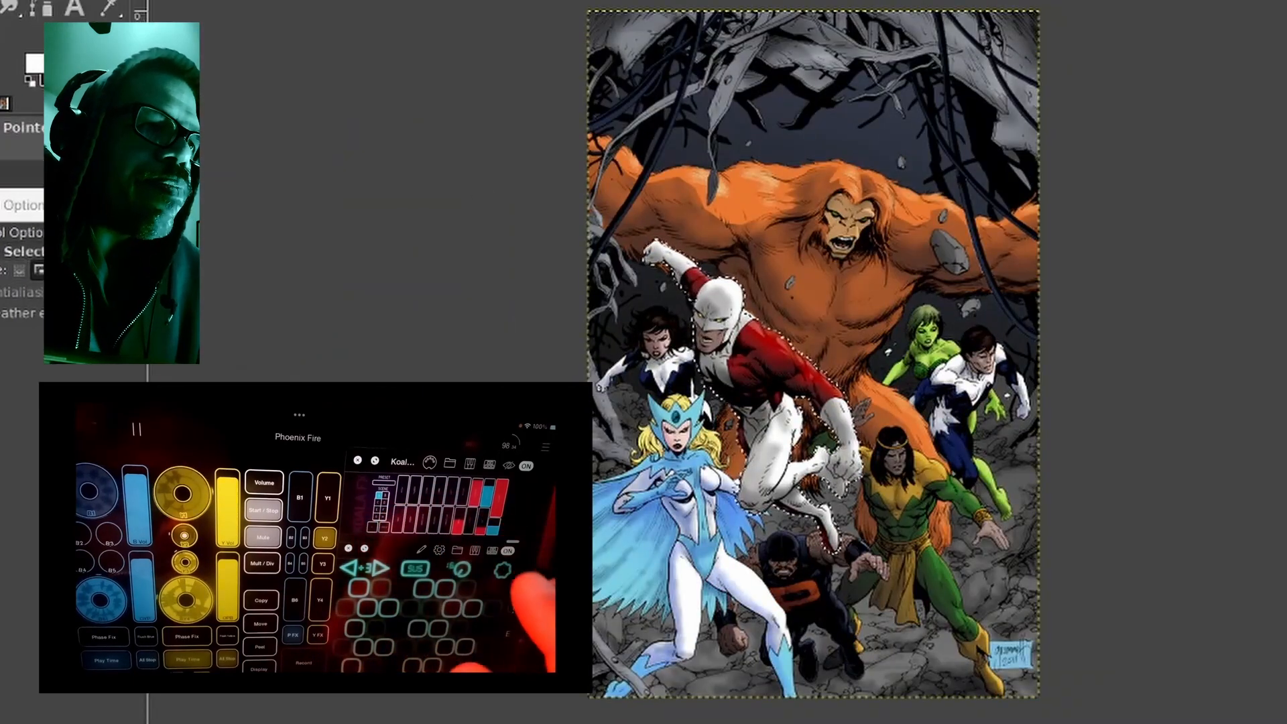
pyautogui.click(47, 2)
pyautogui.click(112, 191)
pyautogui.click(121, 270)
pyautogui.click(47, 2)
pyautogui.click(112, 190)
pyautogui.click(120, 265)
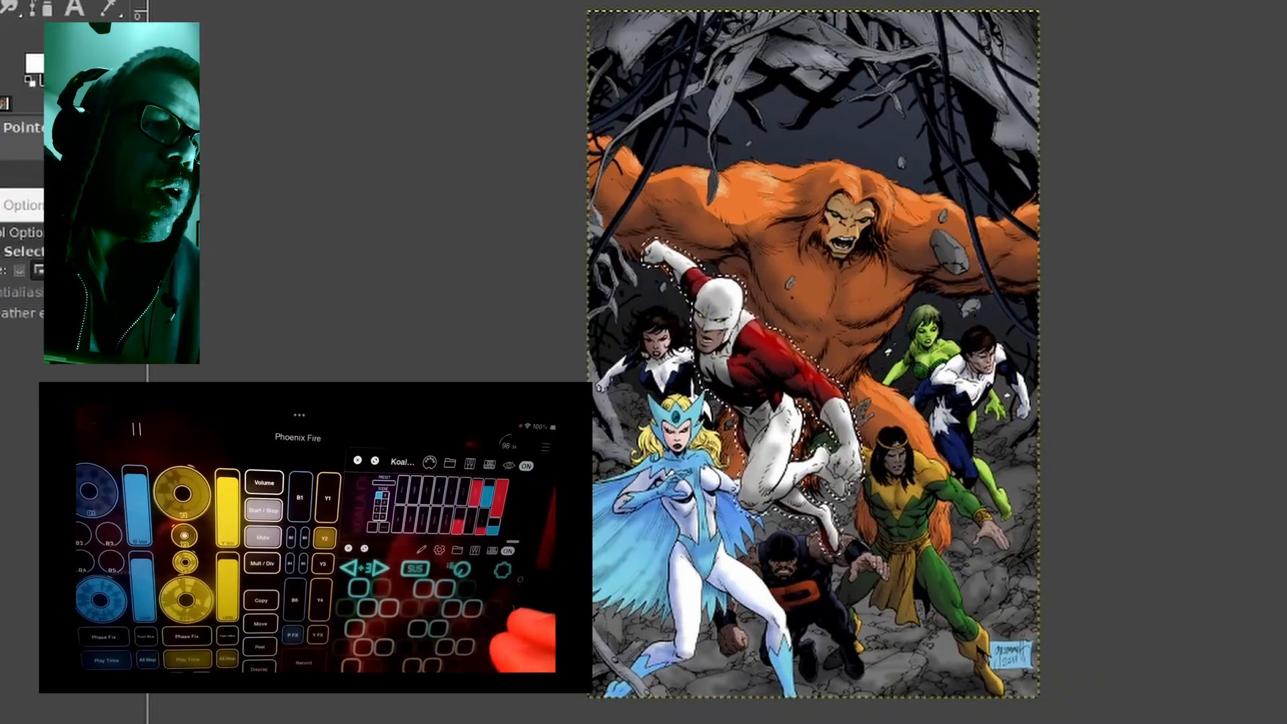
# Turn the expanded selection into a narrow band around the leaping hero and feather it.
pyautogui.click(47, 1)
pyautogui.click(112, 190)
pyautogui.click(121, 265)
pyautogui.click(47, 1)
pyautogui.press('Return')
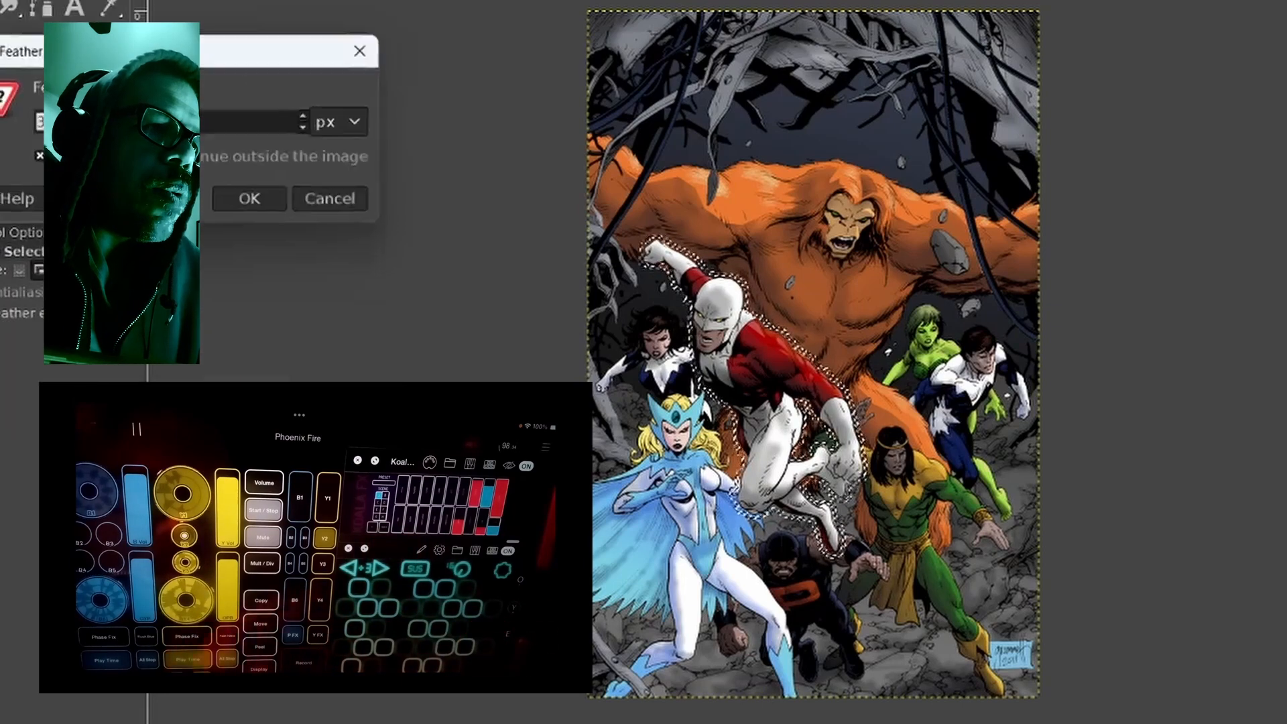
pyautogui.click(262, 201)
# Paint the feathered band around the leaping hero bright yellow with a very large soft brush and clear the selection.
pyautogui.press('p')
pyautogui.click(33, 63)
pyautogui.click(148, 119)
pyautogui.moveTo(107, 101); pyautogui.dragTo(120, 23)
pyautogui.click(324, 219)
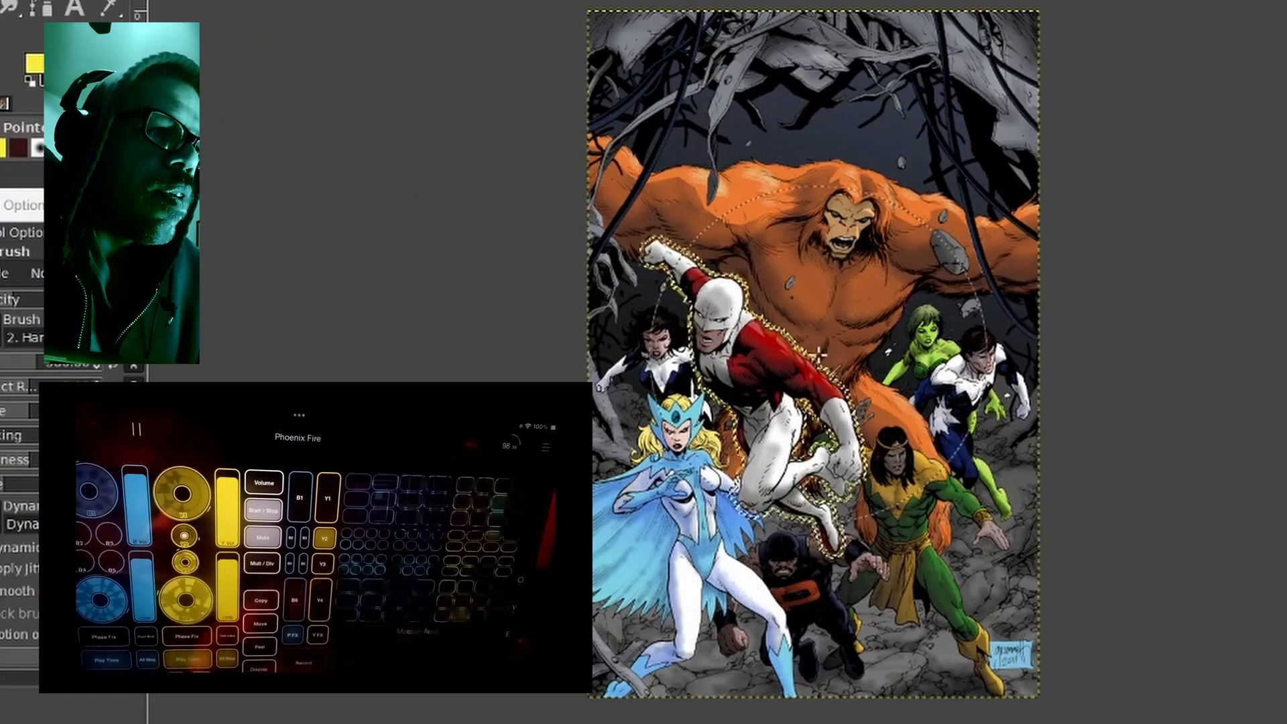
pyautogui.moveTo(715, 293)
pyautogui.mouseDown()
pyautogui.moveTo(853, 480)
pyautogui.moveTo(717, 305)
pyautogui.mouseUp()
pyautogui.hotkey('ctrl', 'shift', 'a')
pyautogui.click(47, 2)
pyautogui.click(67, 1)
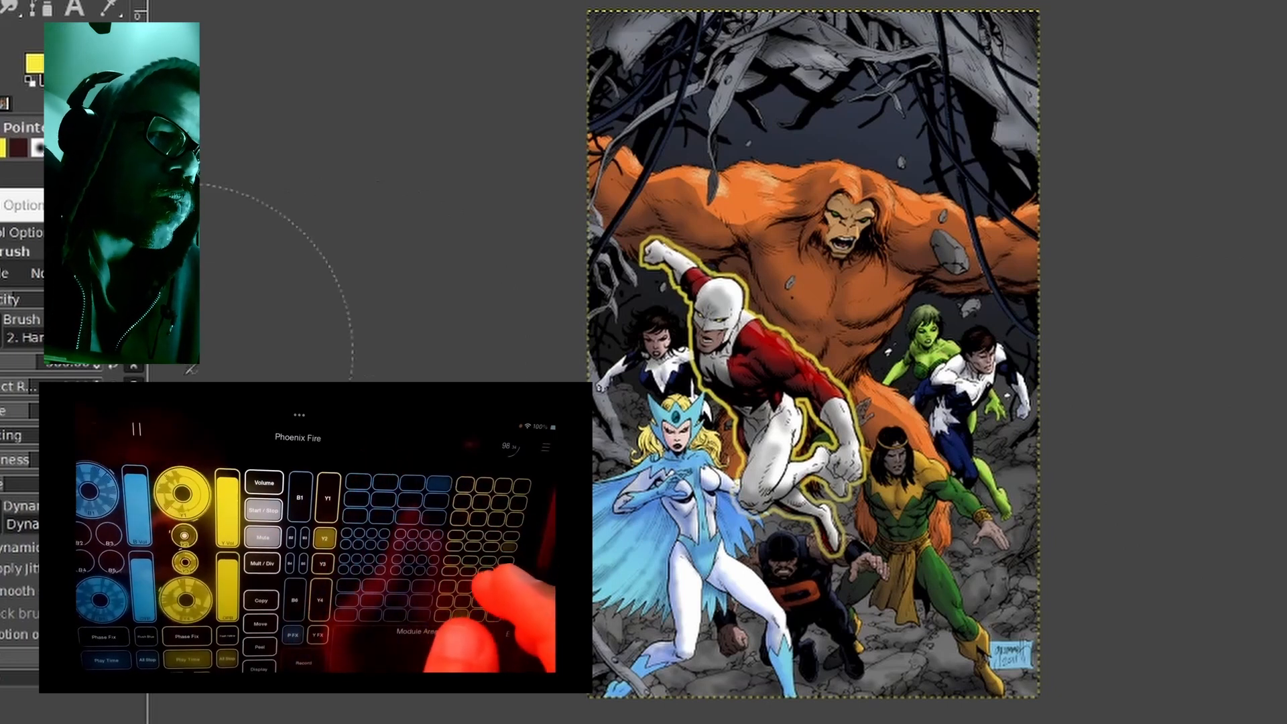
pyautogui.click(4, 363)
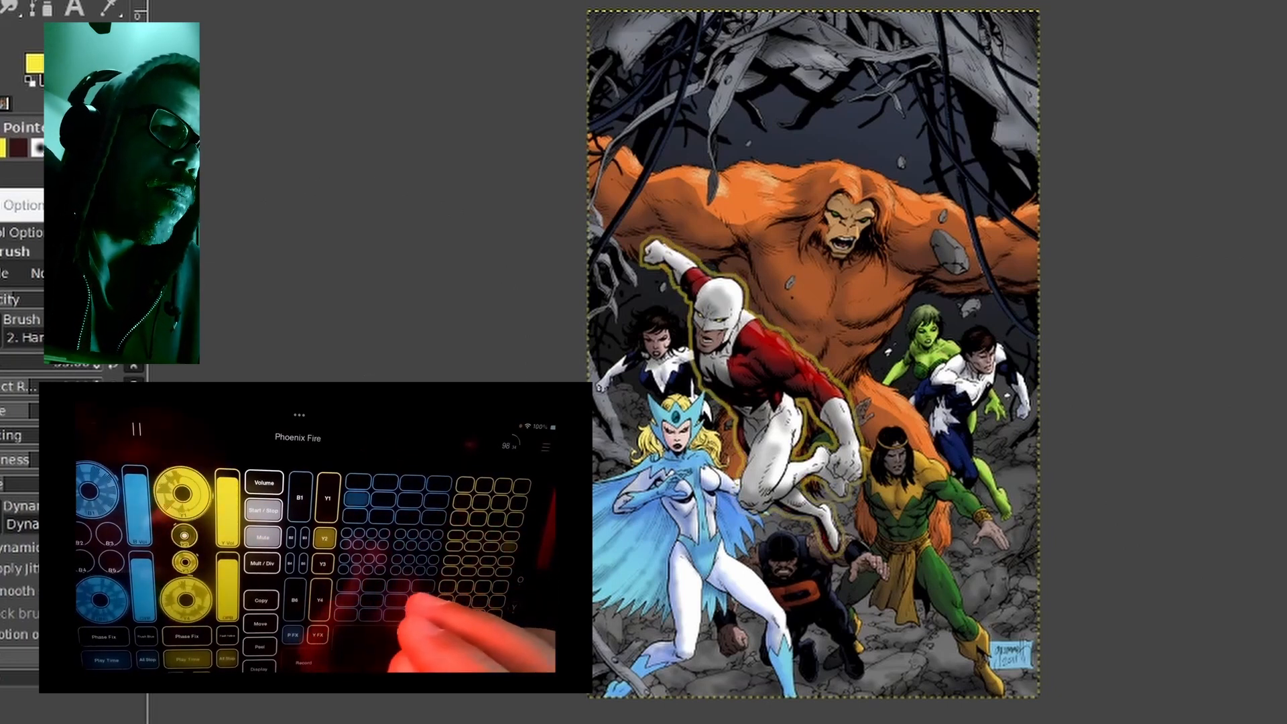
# Set the paint color to near-black 1d1a1a and select the dark background around the orange beast by color.
pyautogui.click(35, 61)
pyautogui.click(302, 221)
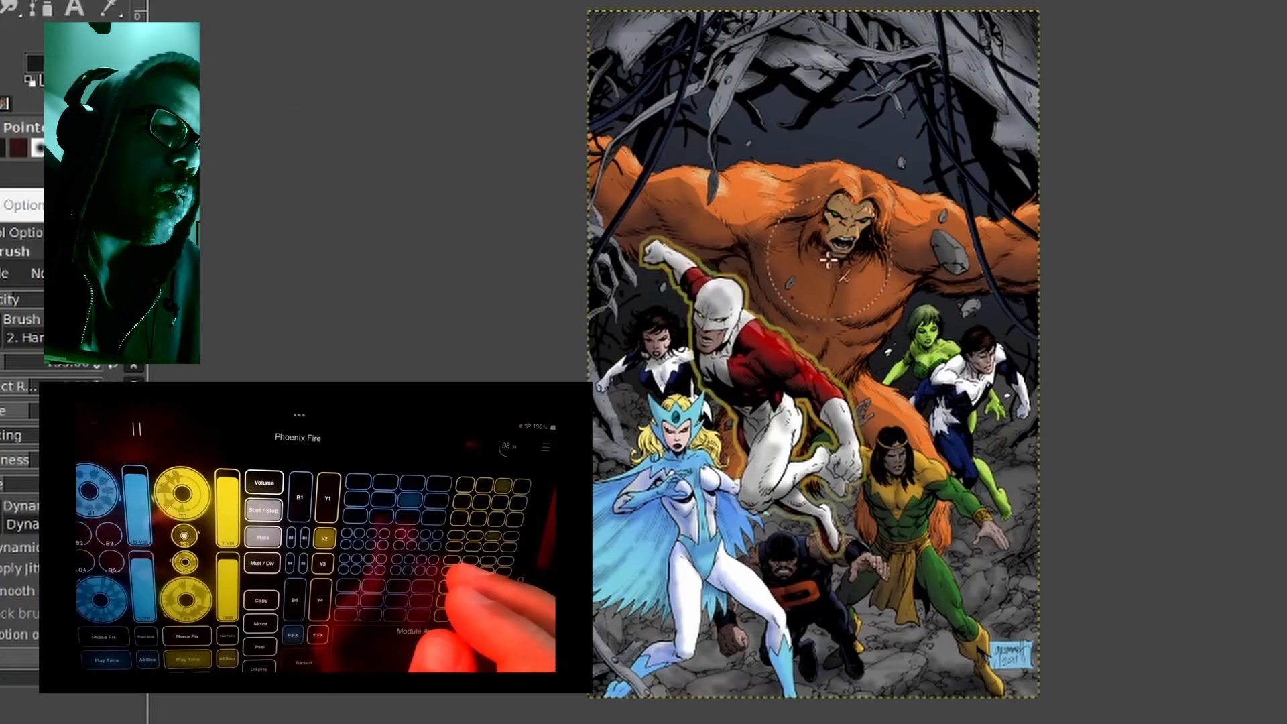
pyautogui.hotkey('shift', 'o')
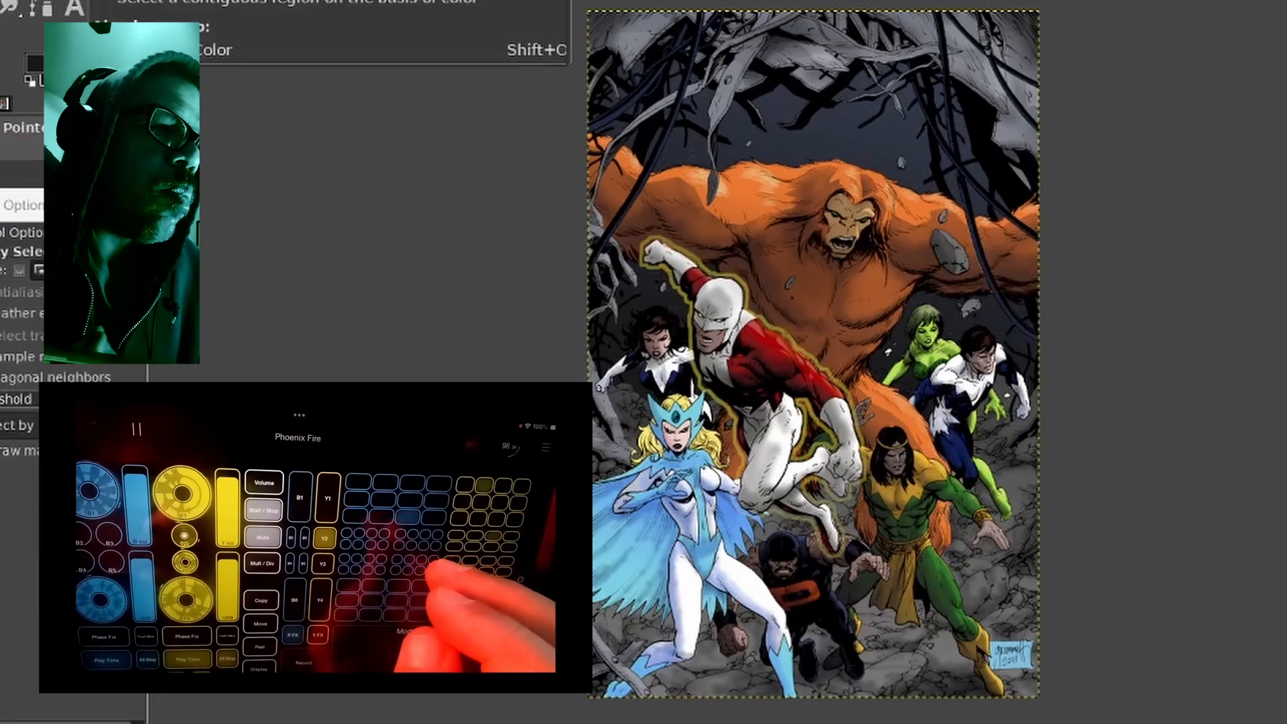
pyautogui.click(950, 126)
pyautogui.press('p')
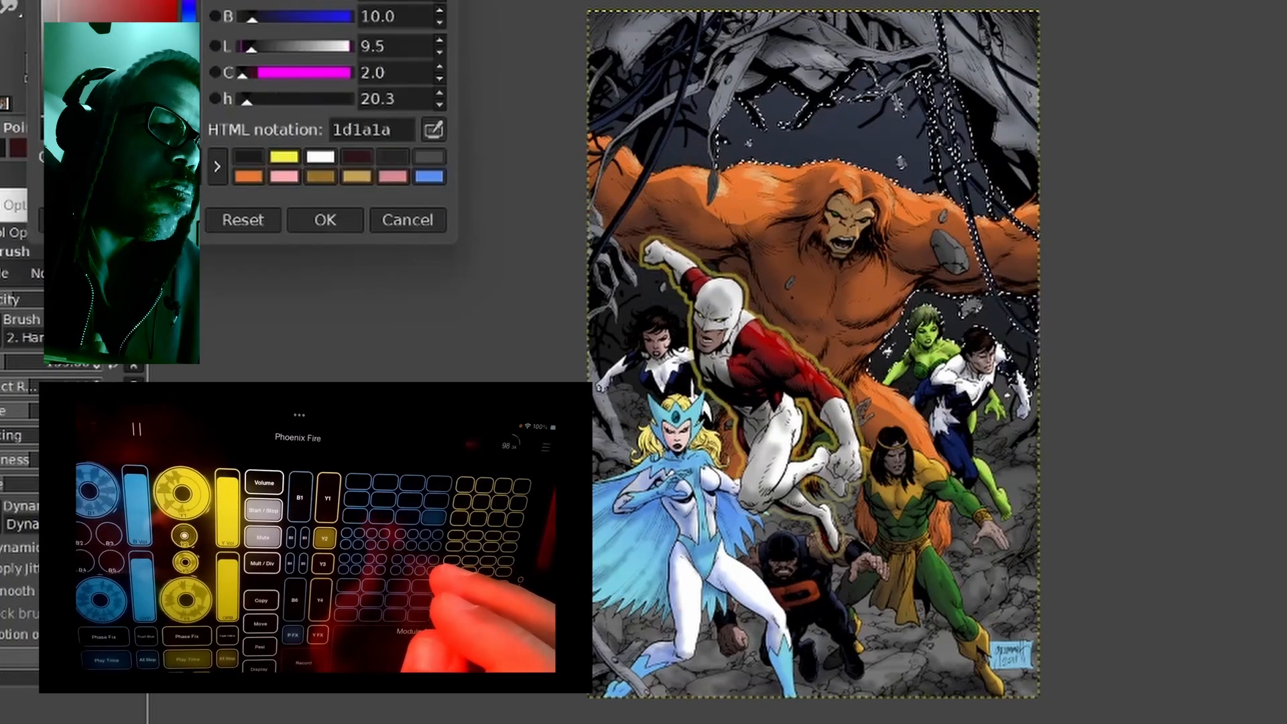
# Brush deep blue softly over the selected dark background above the orange beast's raised arm and clear the selection.
pyautogui.click(35, 63)
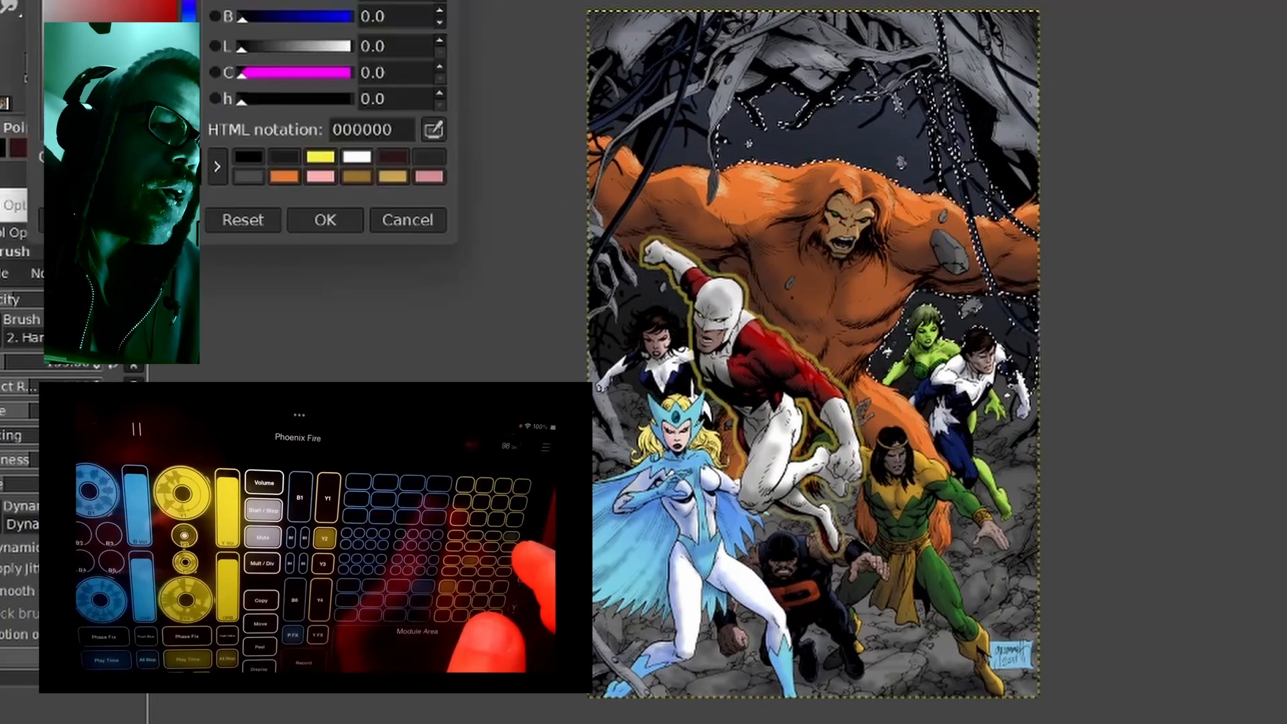
pyautogui.click(185, 12)
pyautogui.click(163, 32)
pyautogui.click(325, 220)
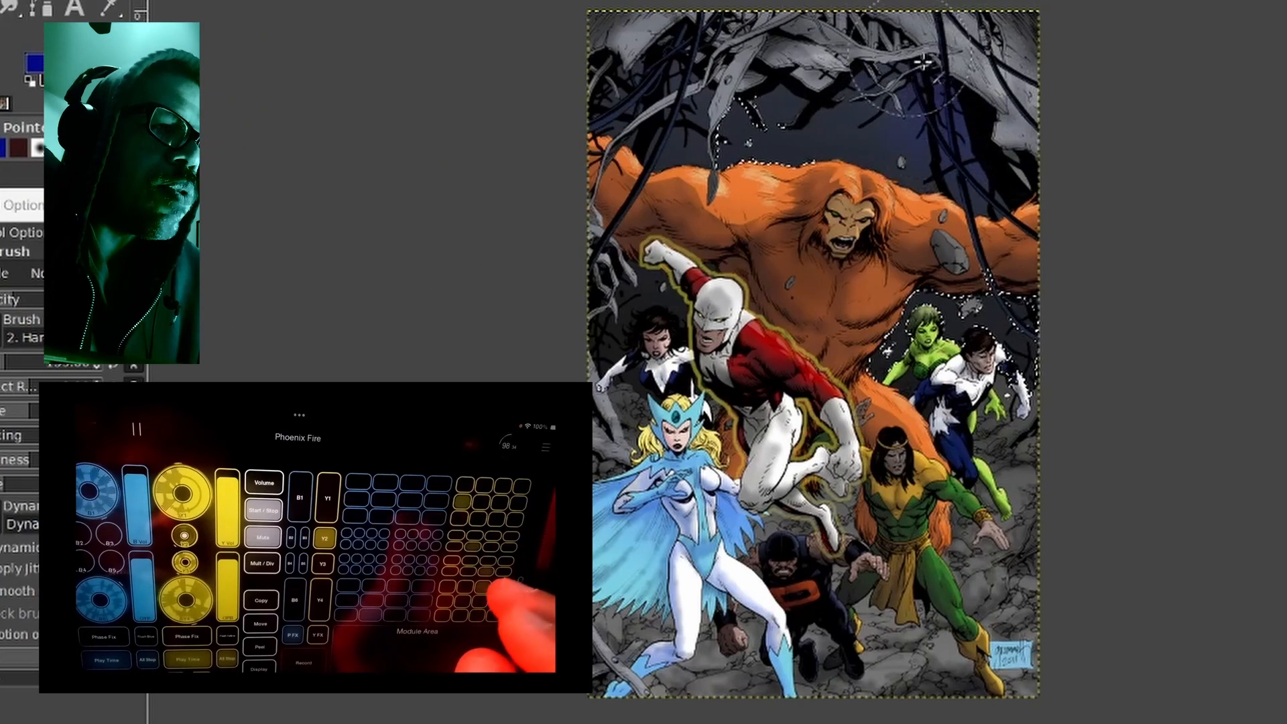
pyautogui.moveTo(933, 121); pyautogui.dragTo(991, 82)
pyautogui.hotkey('ctrl', 'shift', 'a')
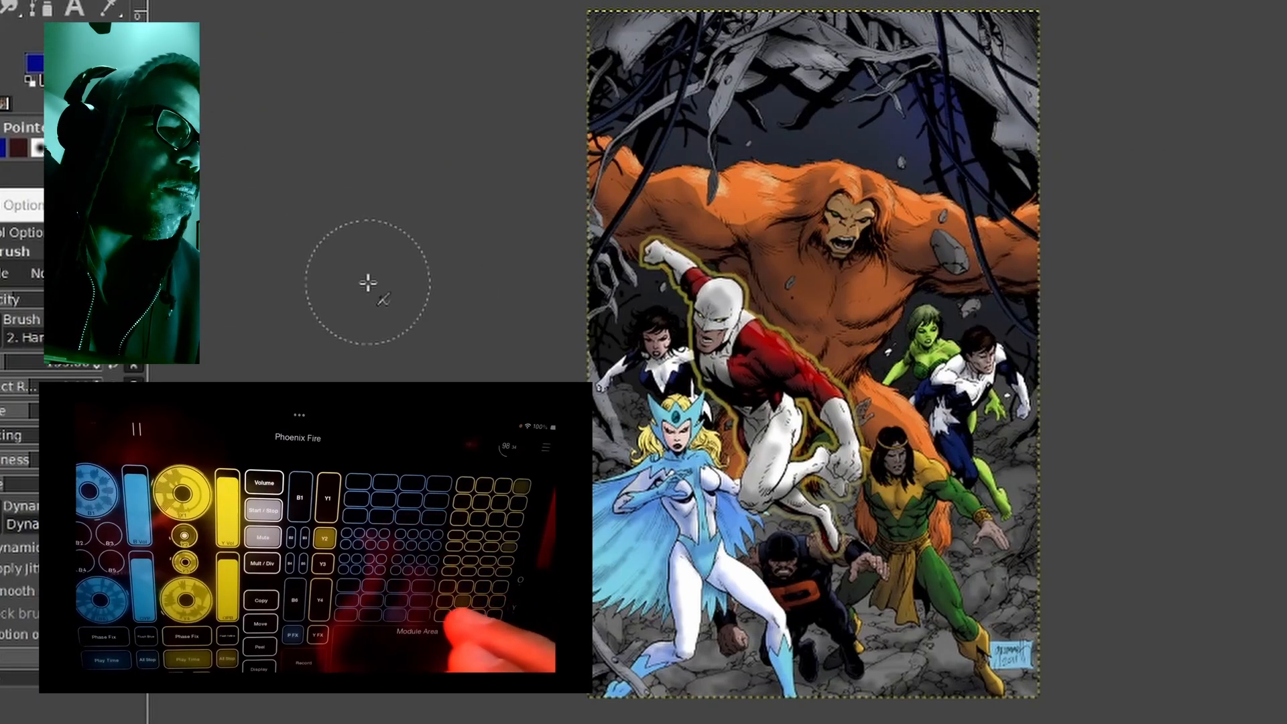